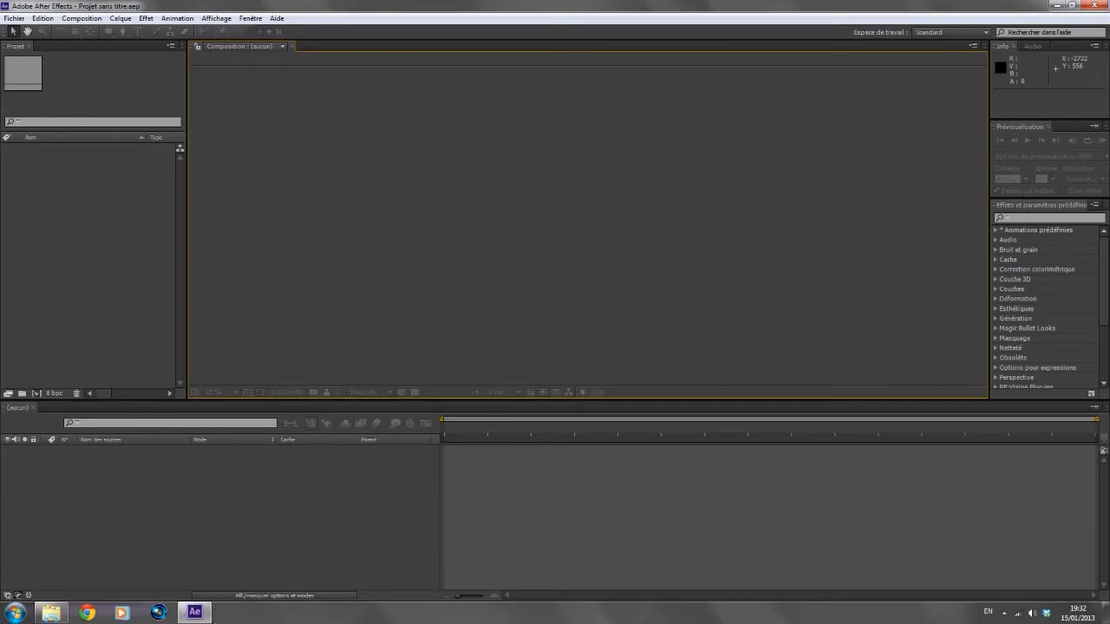
Import the video sexy 6 man DSR.mp4 from the Clip folder in Windows Explorer into the After Effects project
click(135, 48)
click(232, 347)
click(196, 613)
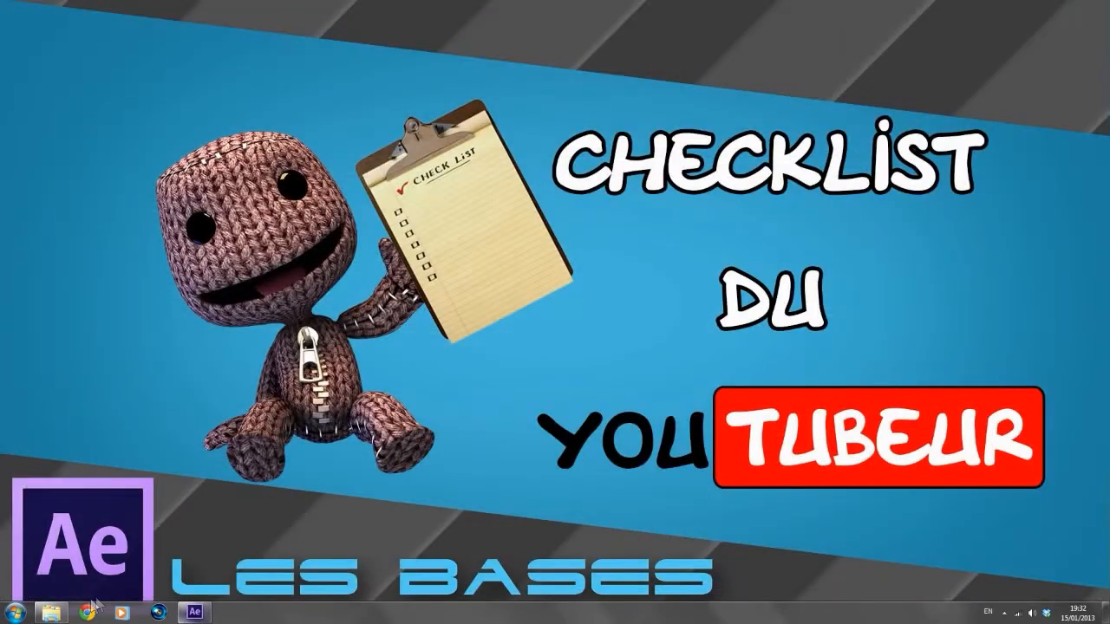
click(51, 613)
click(285, 240)
click(291, 195)
click(286, 206)
click(286, 231)
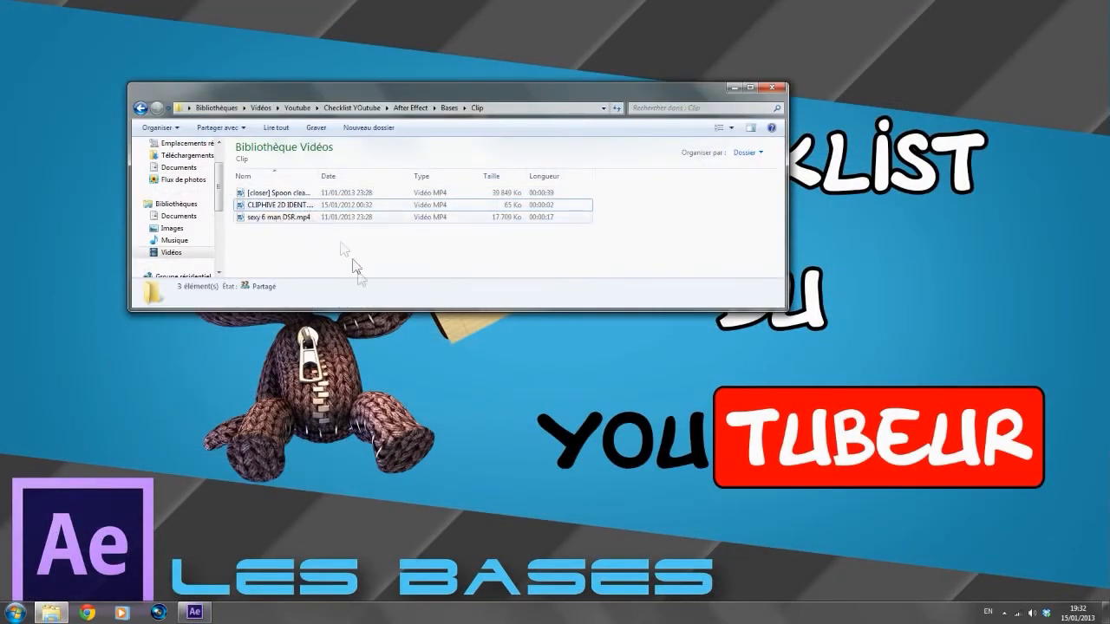
drag(284, 222, 74, 245)
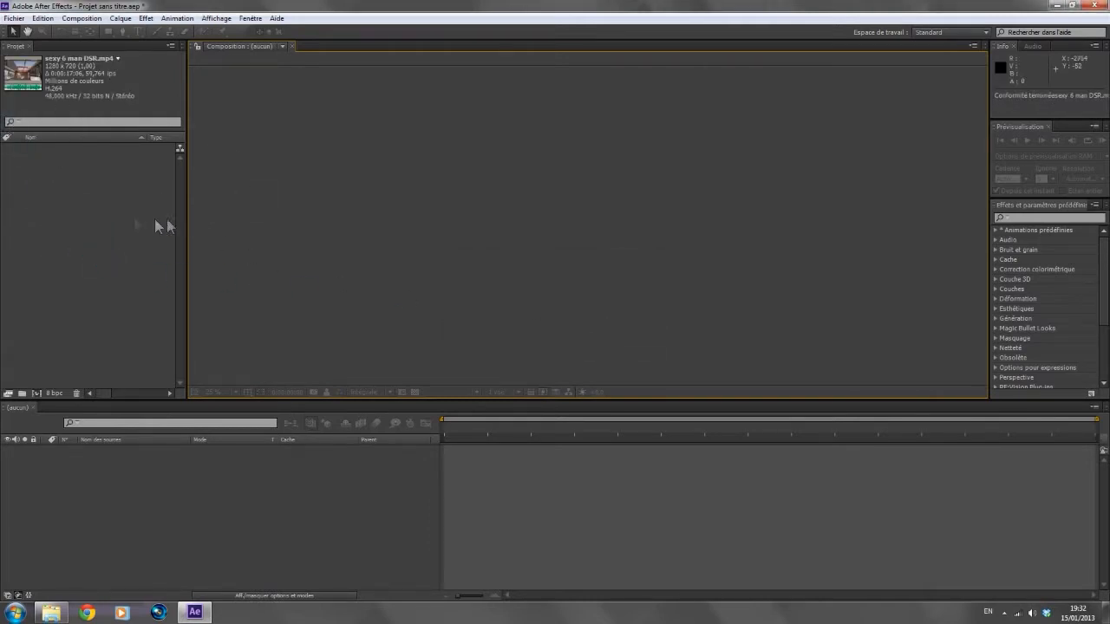
Create a new composition from the imported sexy 6 man DSR.mp4 footage
click(111, 215)
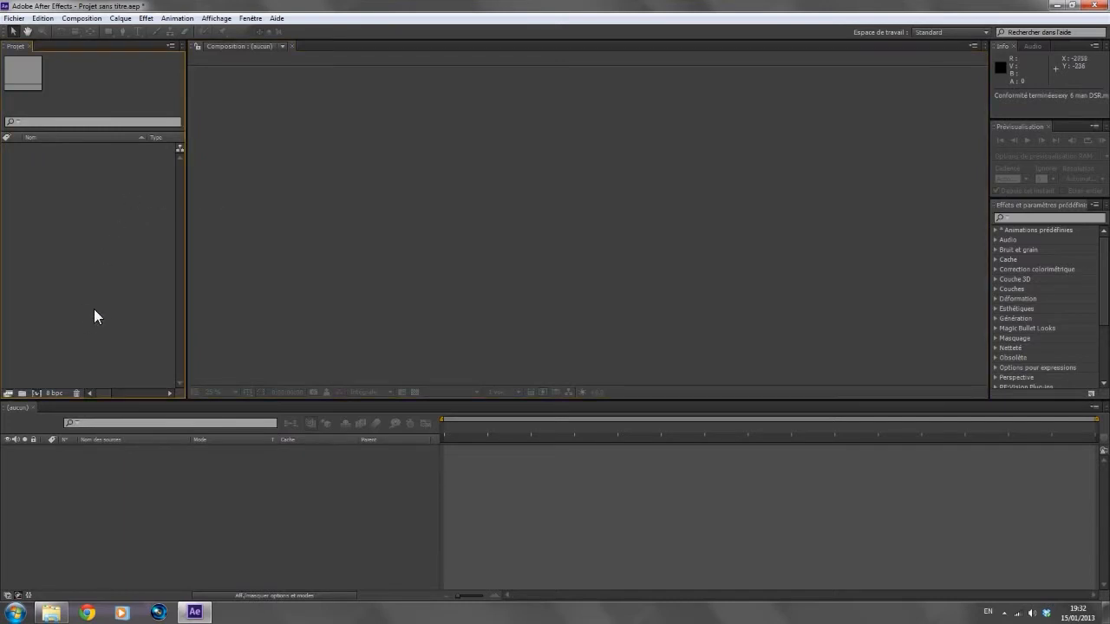
click(71, 149)
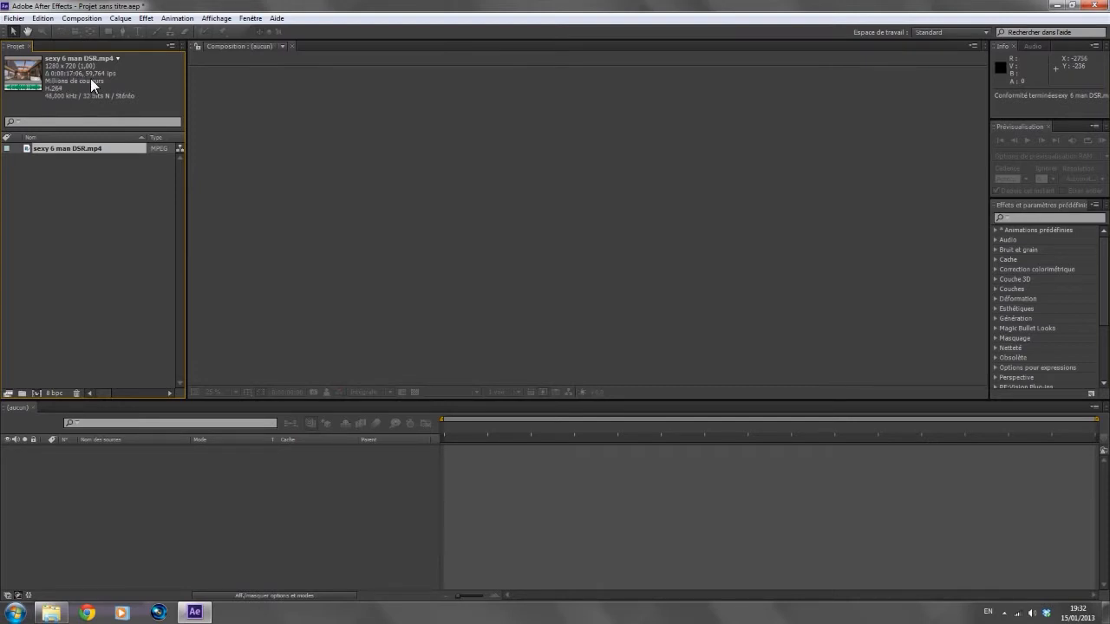
click(64, 172)
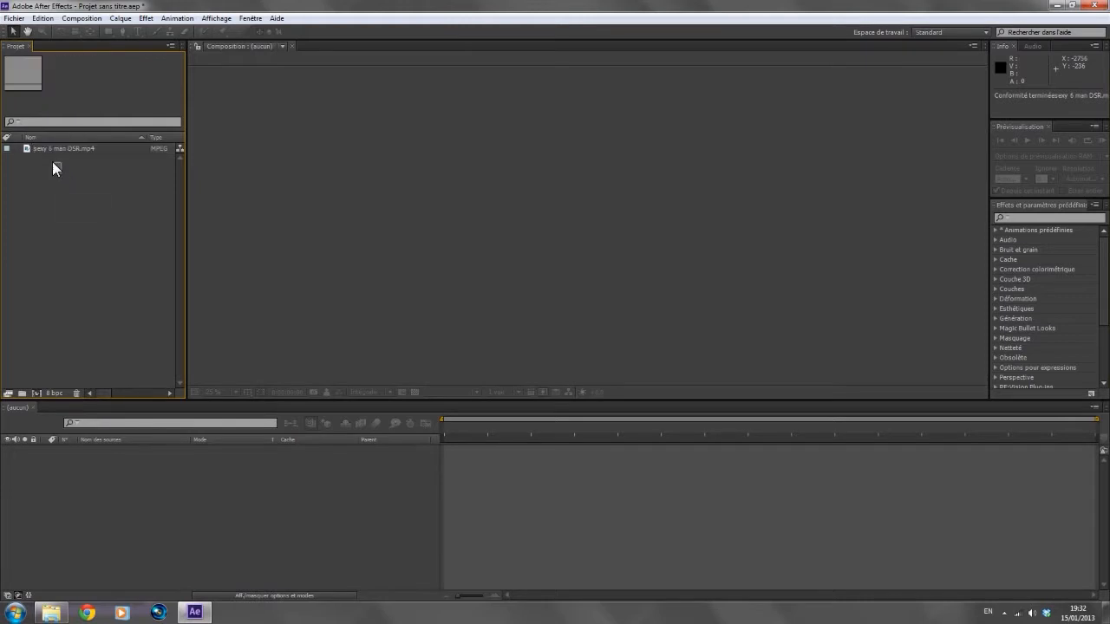
click(48, 163)
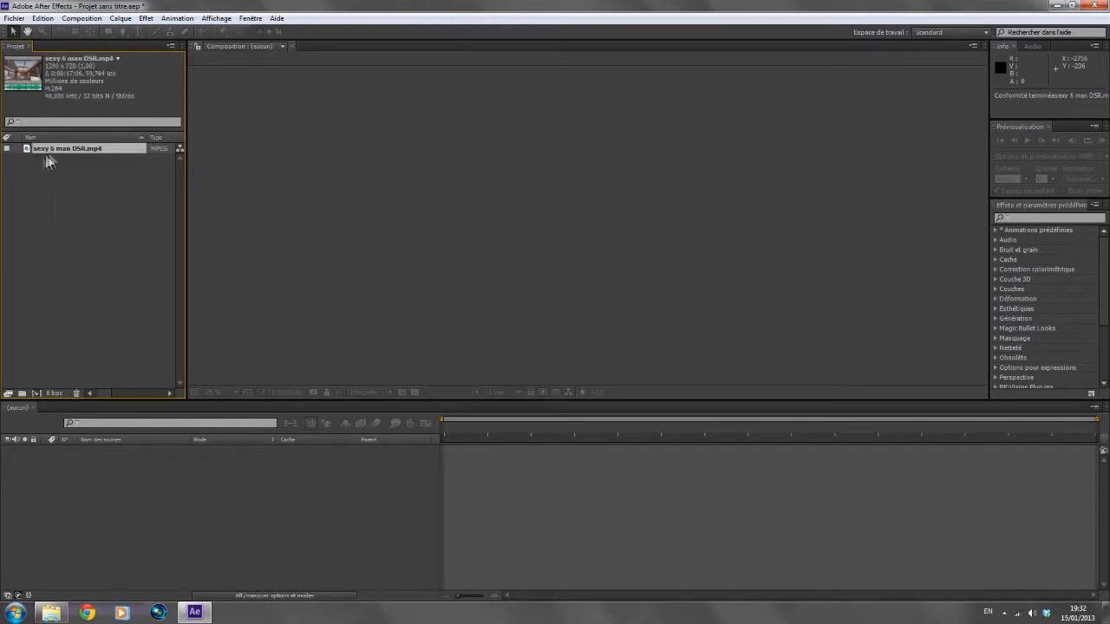
click(40, 349)
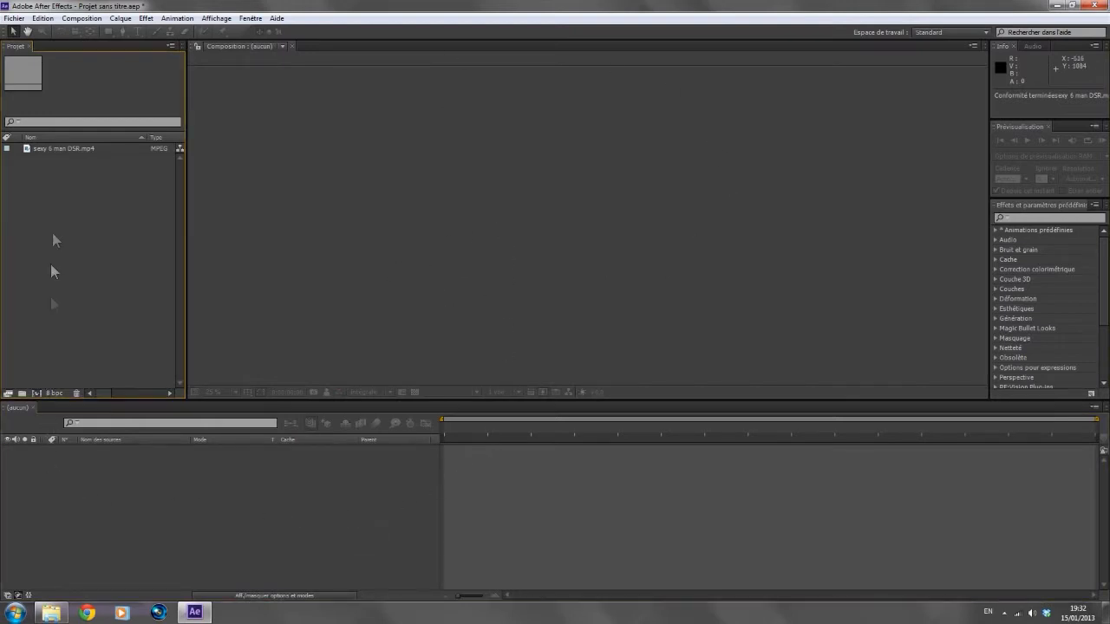
drag(55, 150, 33, 393)
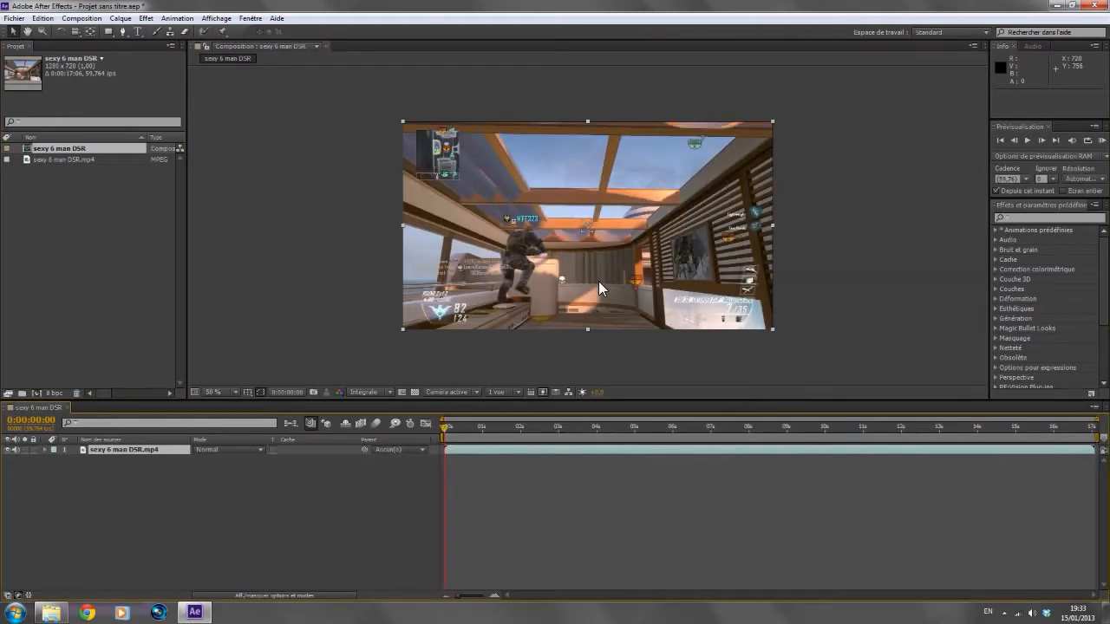
Try viewer magnifications of 50% and 12.5%, and leave the composition preview fitted to the viewer
click(224, 393)
click(232, 183)
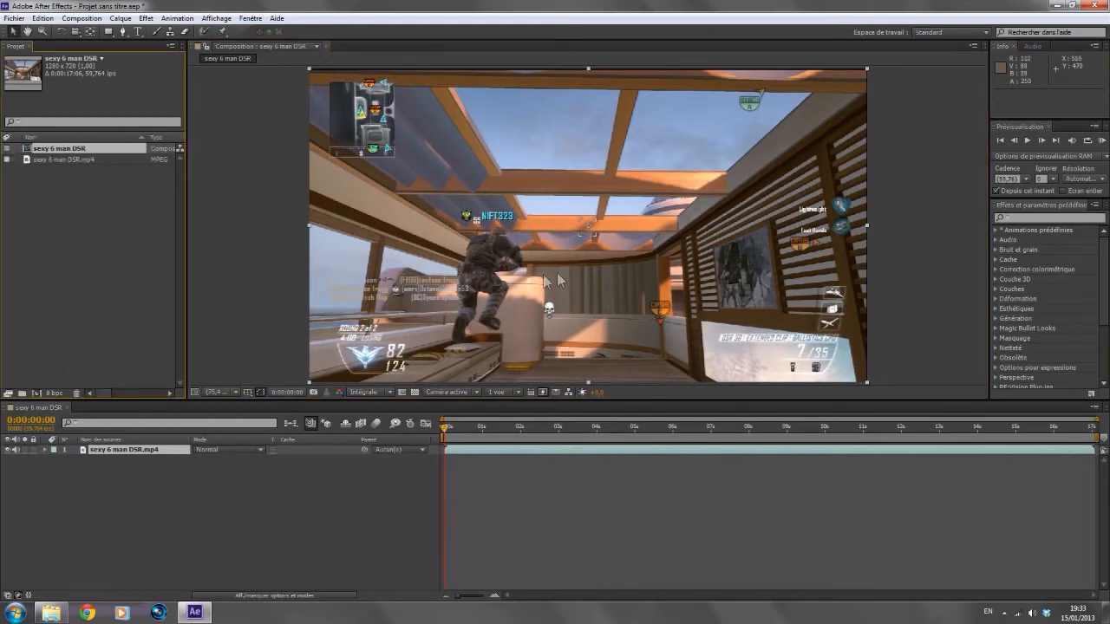
scroll(555, 273, down, 1)
scroll(512, 263, up, 1)
scroll(511, 263, down, 1)
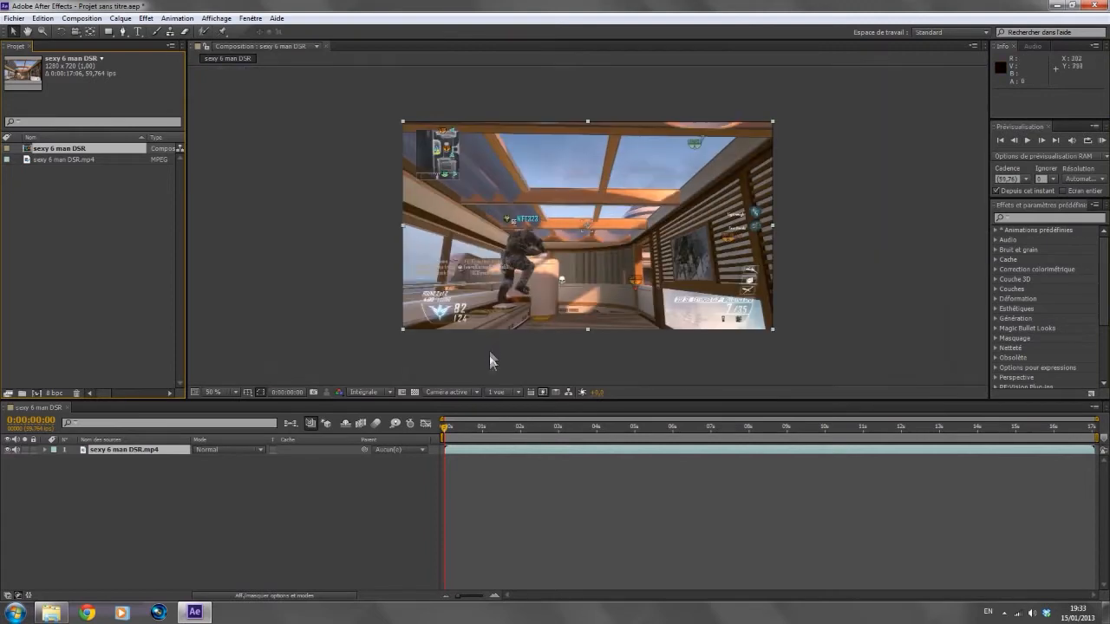
click(216, 395)
click(235, 264)
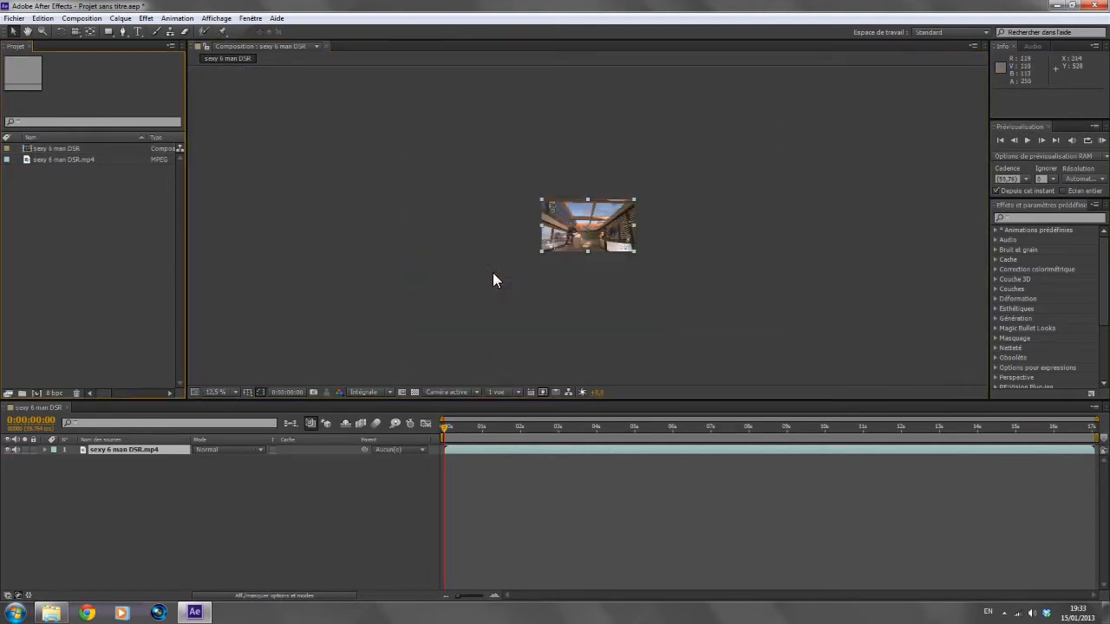
click(235, 392)
click(240, 198)
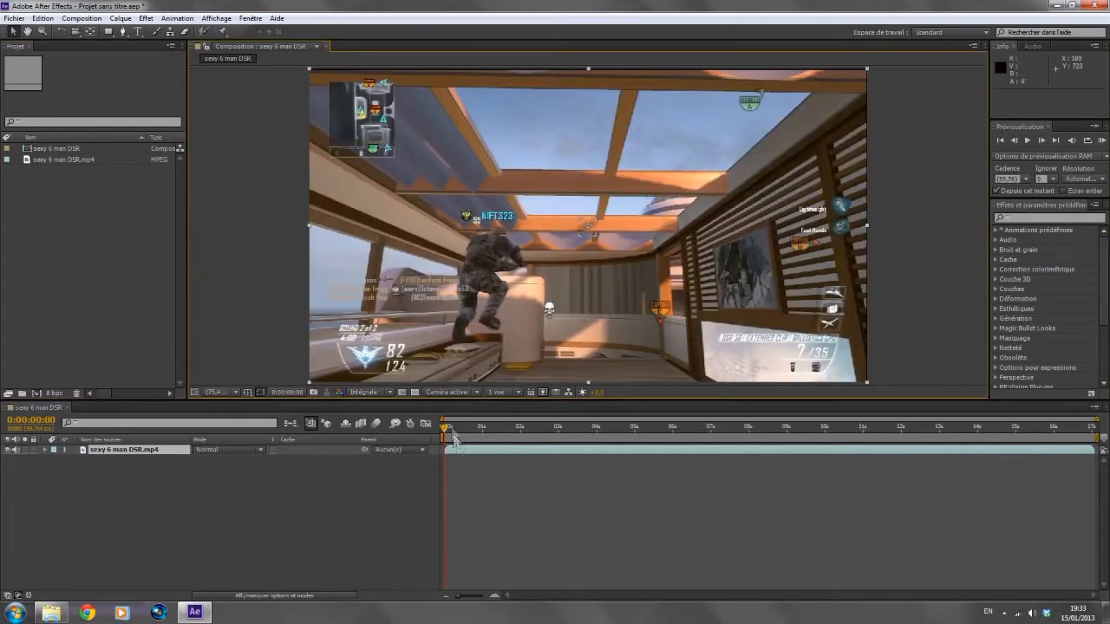
Scrub to 0:00:00:44 and review the composition's settings and resolution choices, keeping the resolution at Intégrale
drag(449, 432, 473, 433)
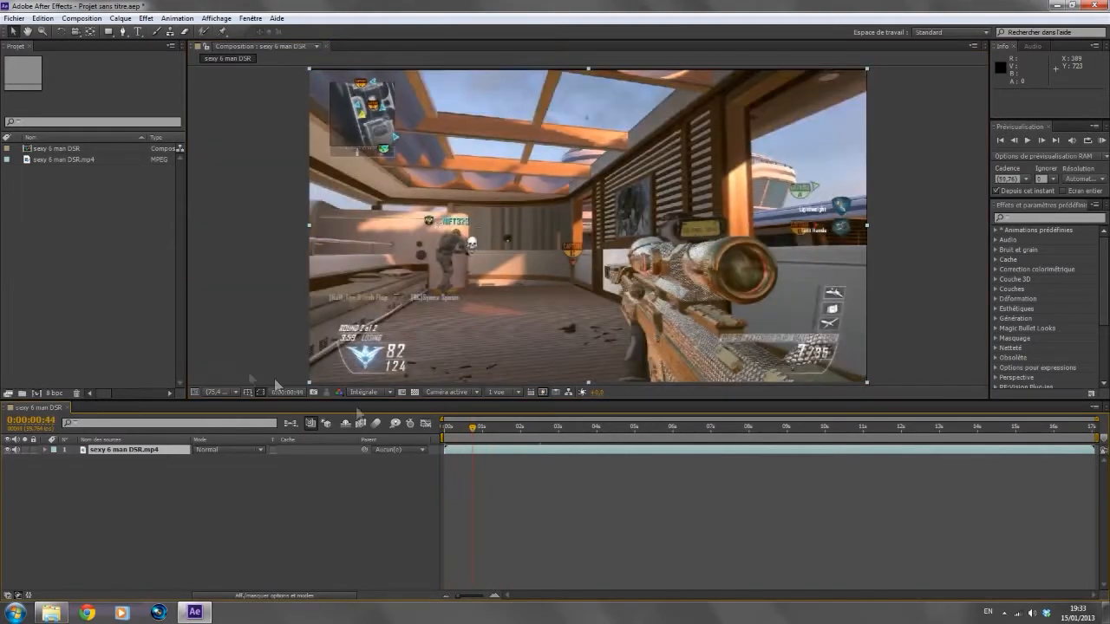
click(57, 151)
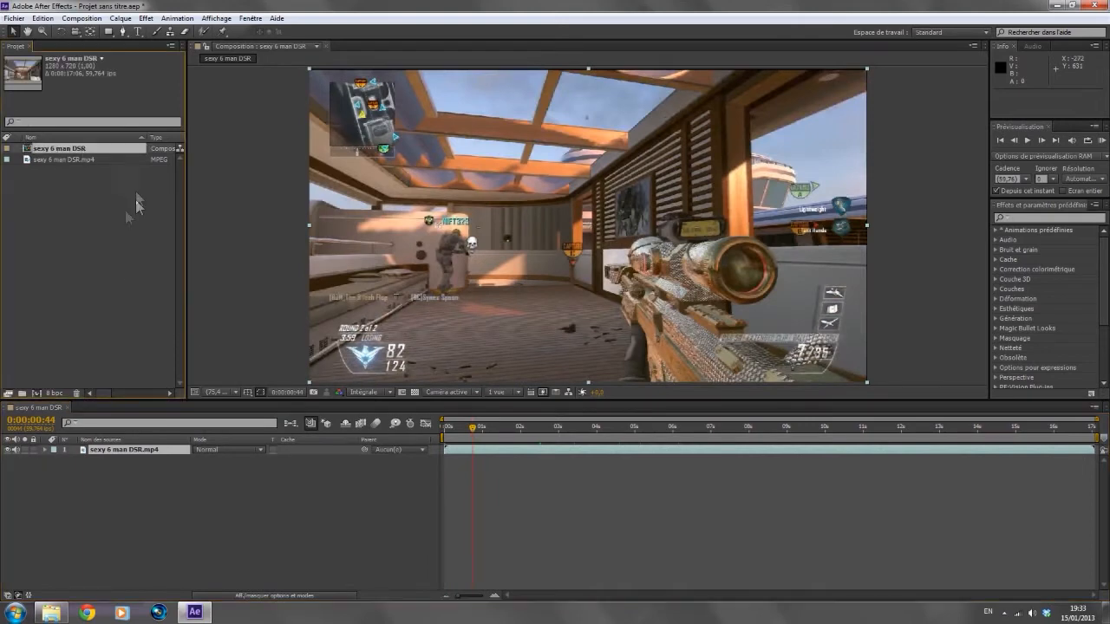
right_click(52, 154)
click(69, 160)
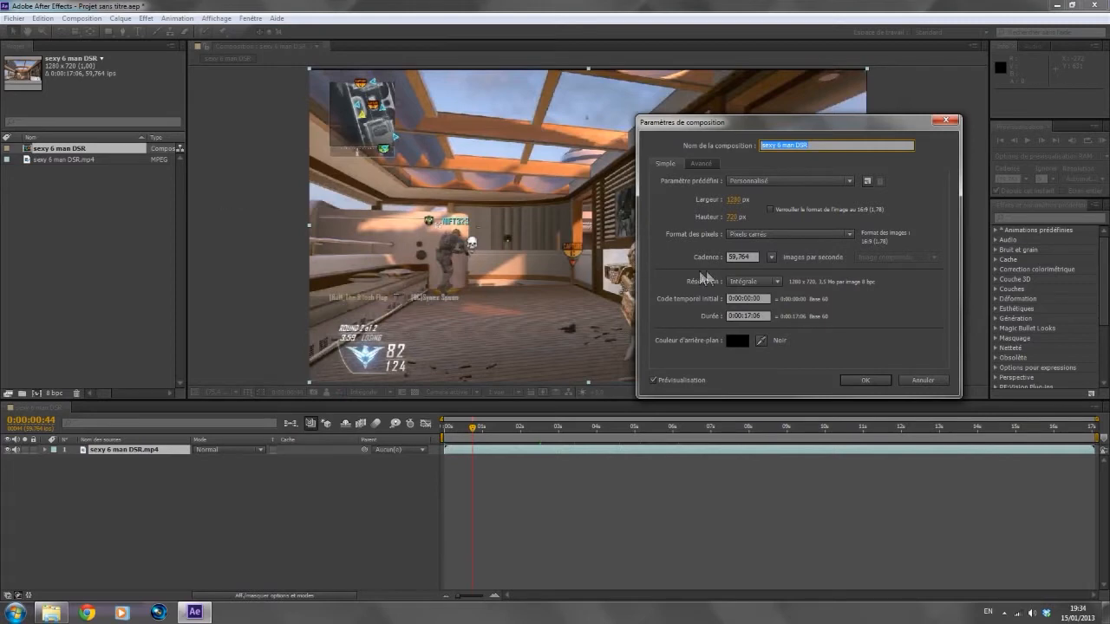
click(768, 281)
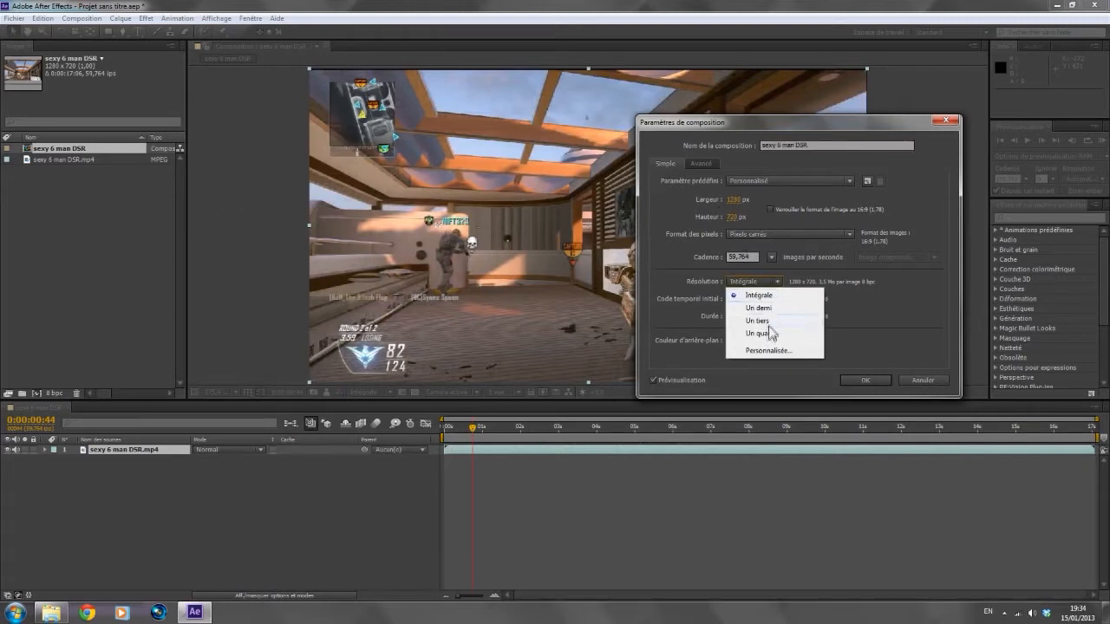
click(769, 285)
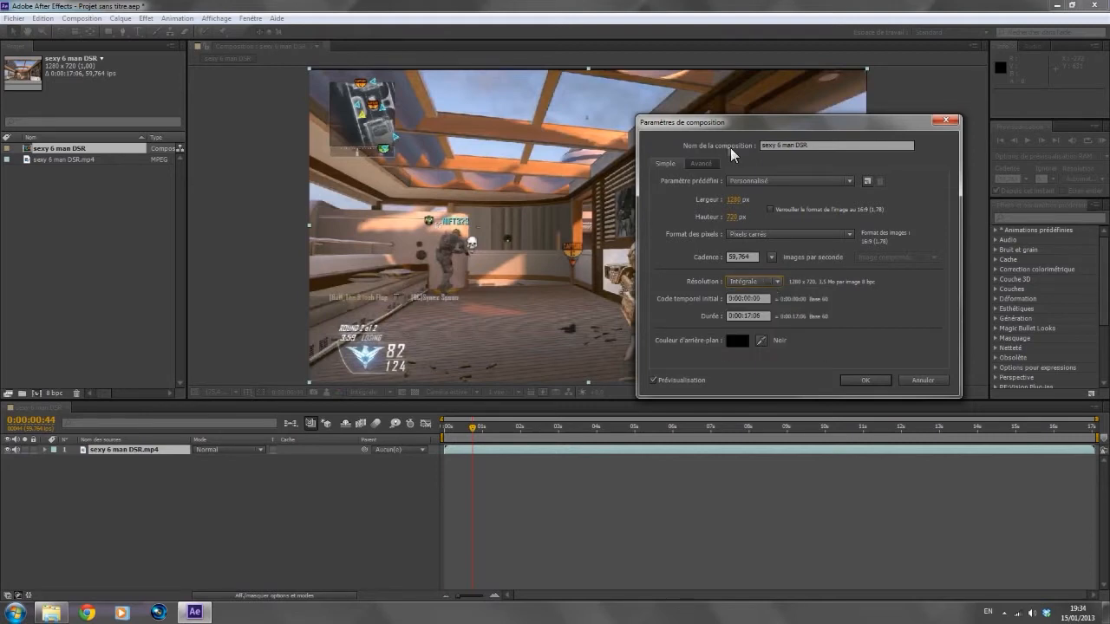
click(865, 381)
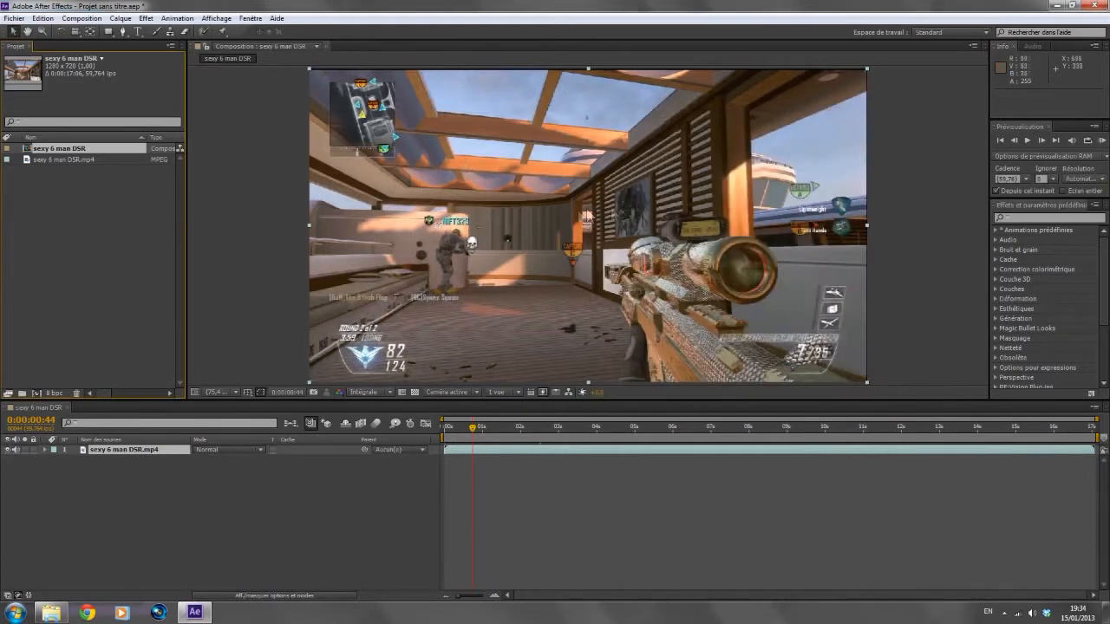
Scrub to 0:00:03:30, compare the preview at reduced resolutions such as Un demi and Un tiers, and restore Intégrale
drag(472, 426, 578, 451)
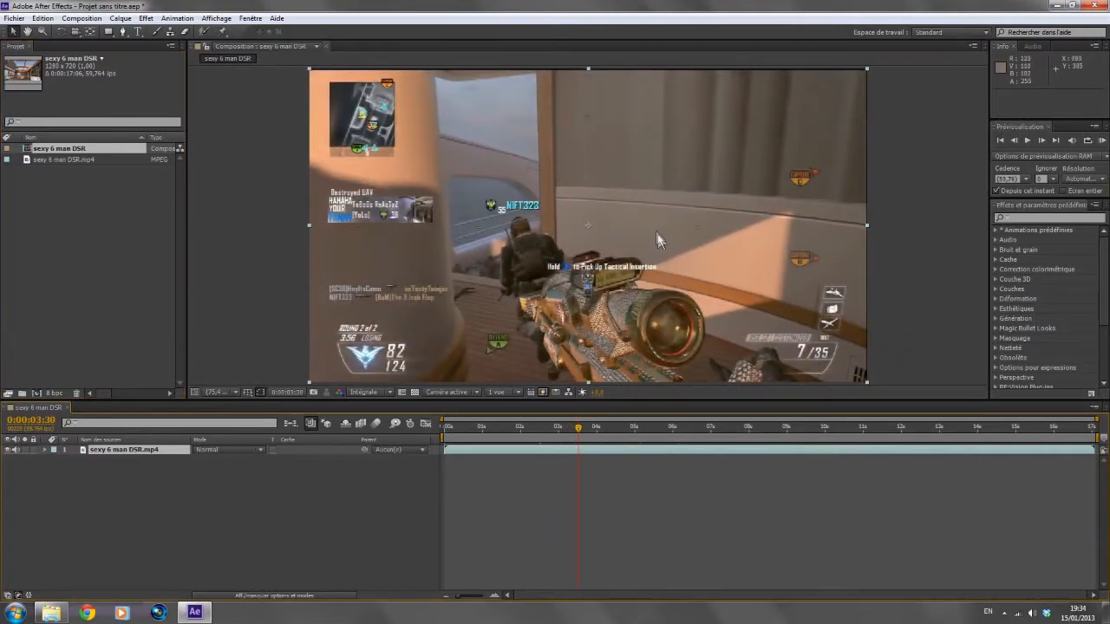
click(371, 392)
click(411, 436)
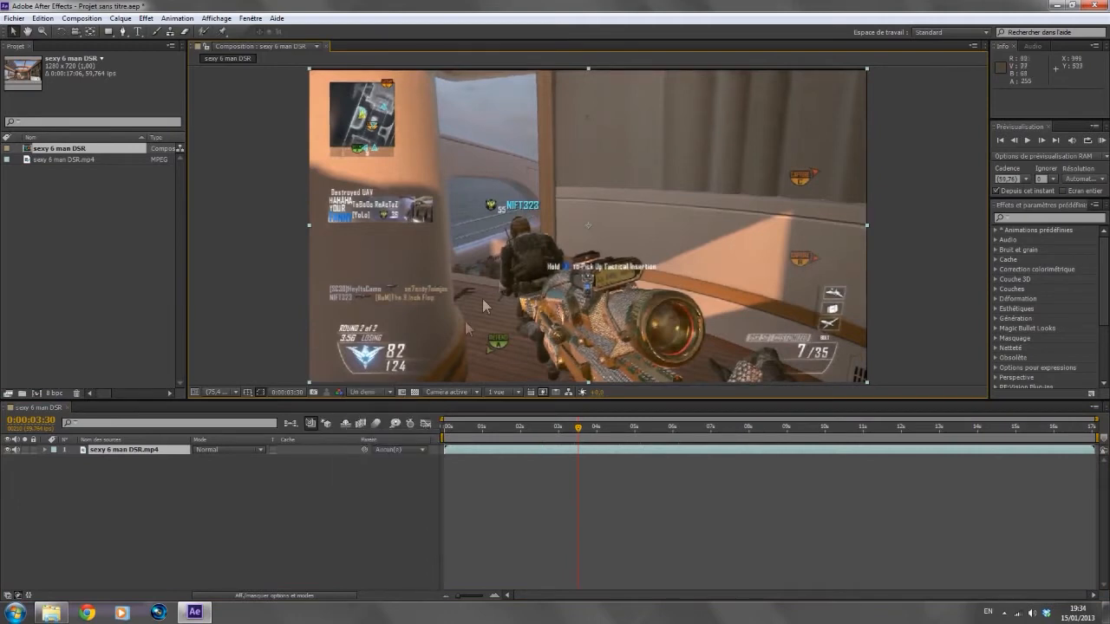
click(359, 390)
click(385, 449)
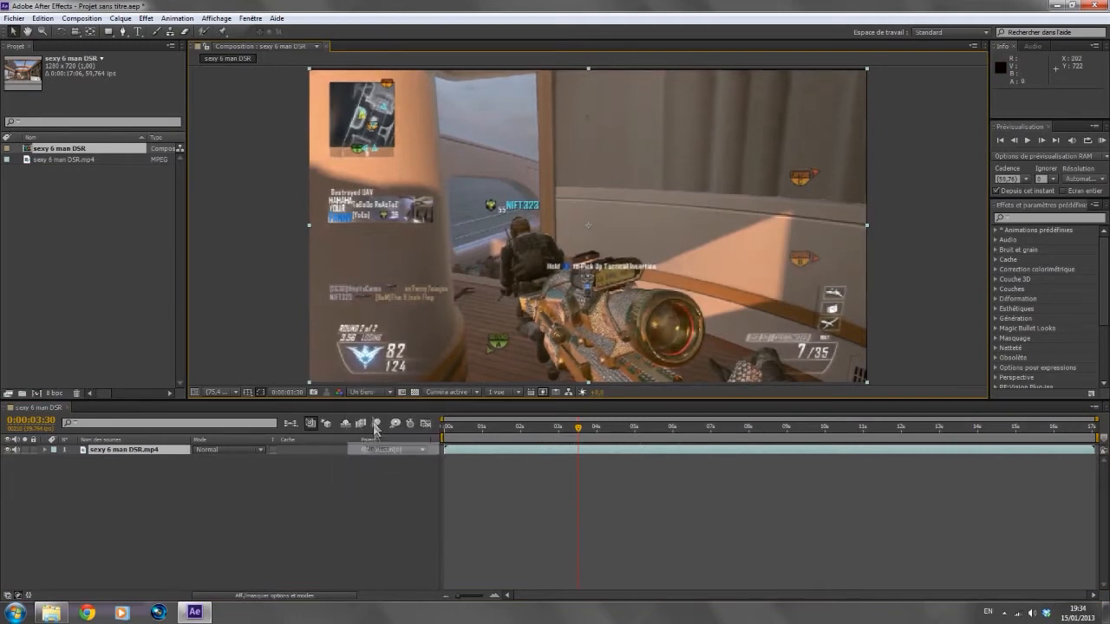
click(371, 395)
click(382, 461)
click(372, 394)
click(380, 424)
Play the composition from the start, pausing at 0:00:06:49 and resuming to 0:00:07:39
drag(572, 426, 442, 450)
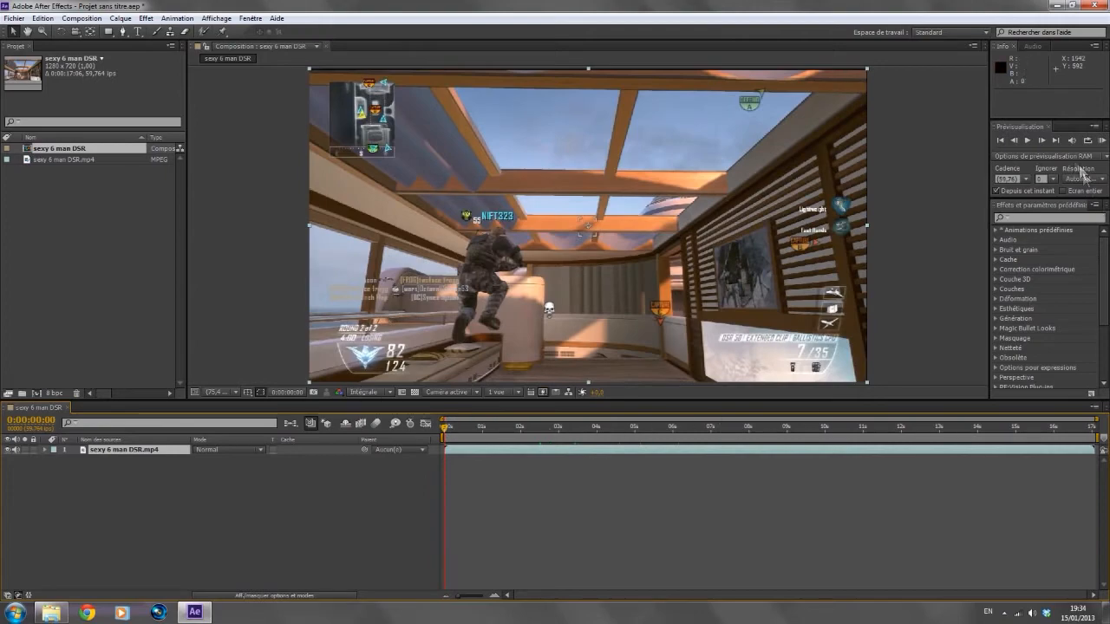
click(1027, 141)
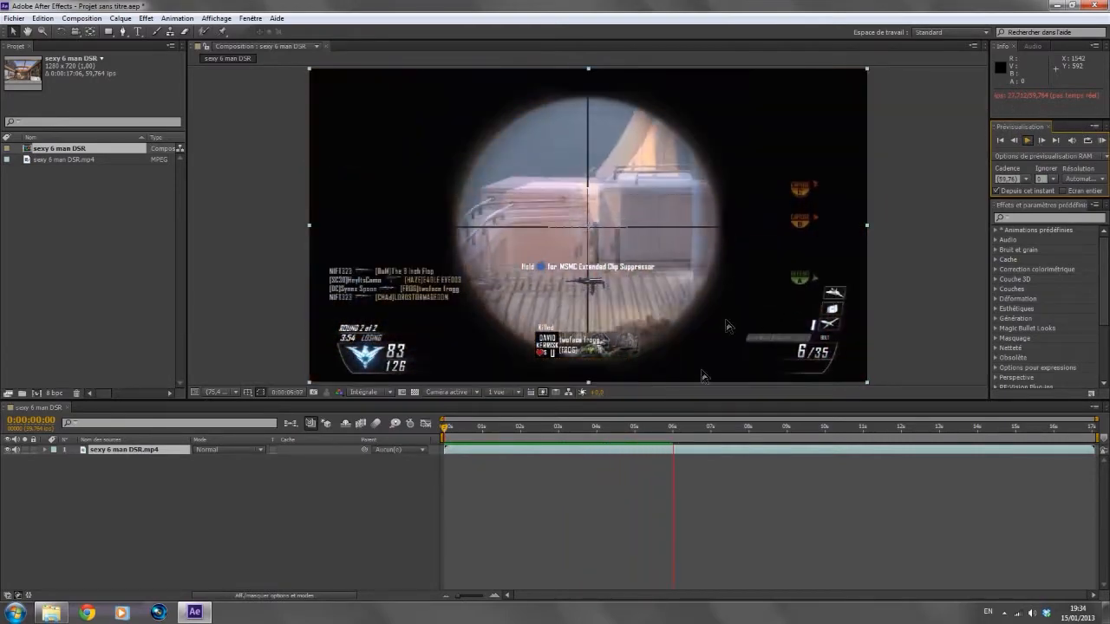
click(1029, 144)
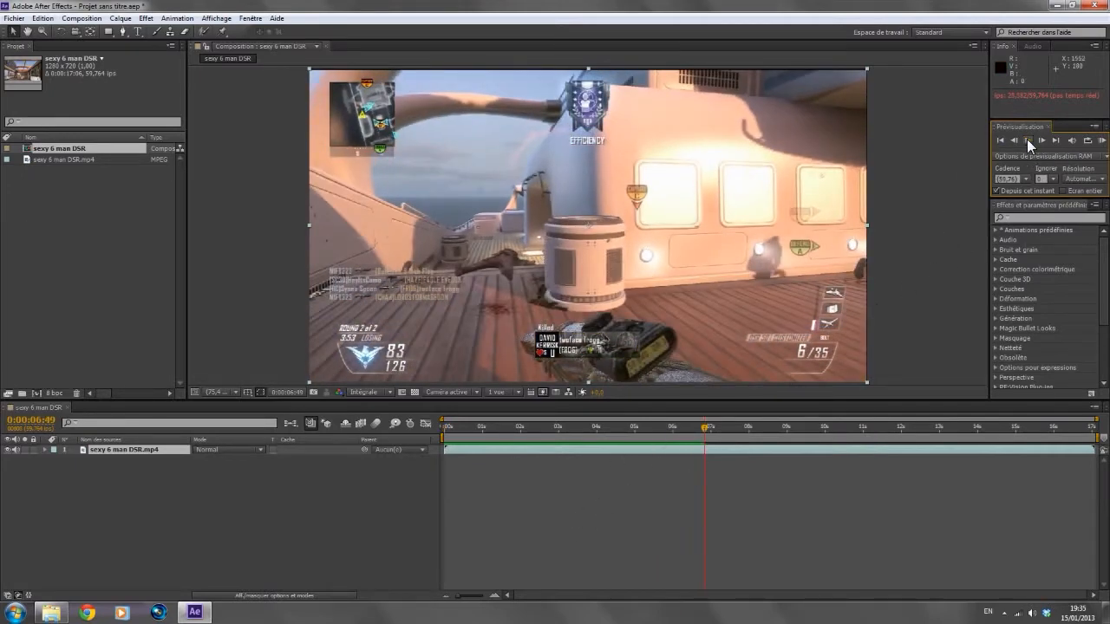
click(1028, 139)
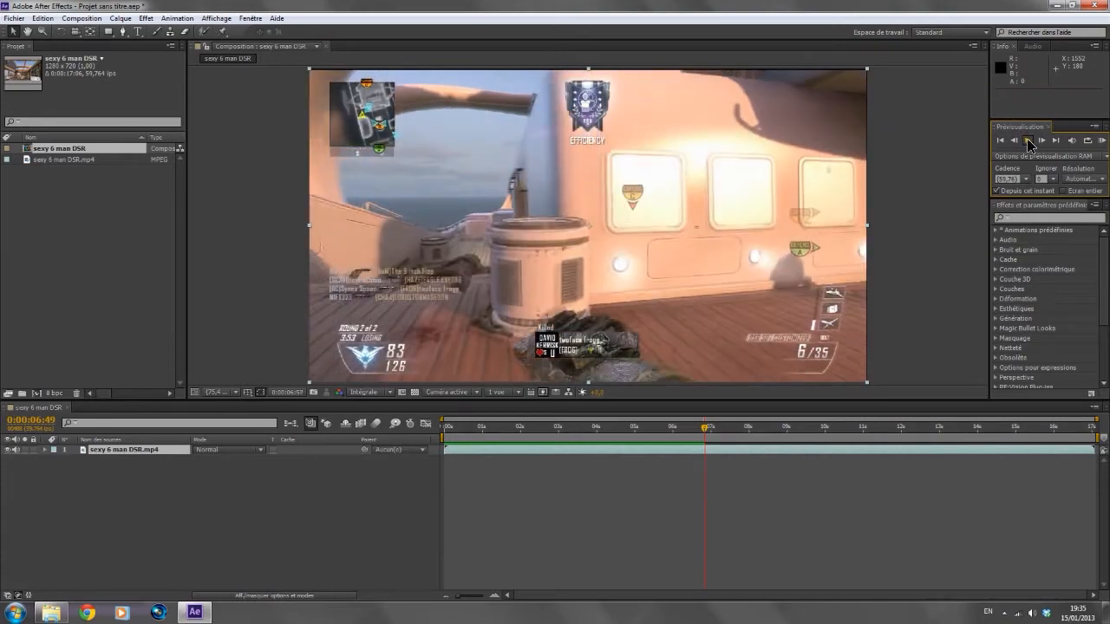
click(1025, 141)
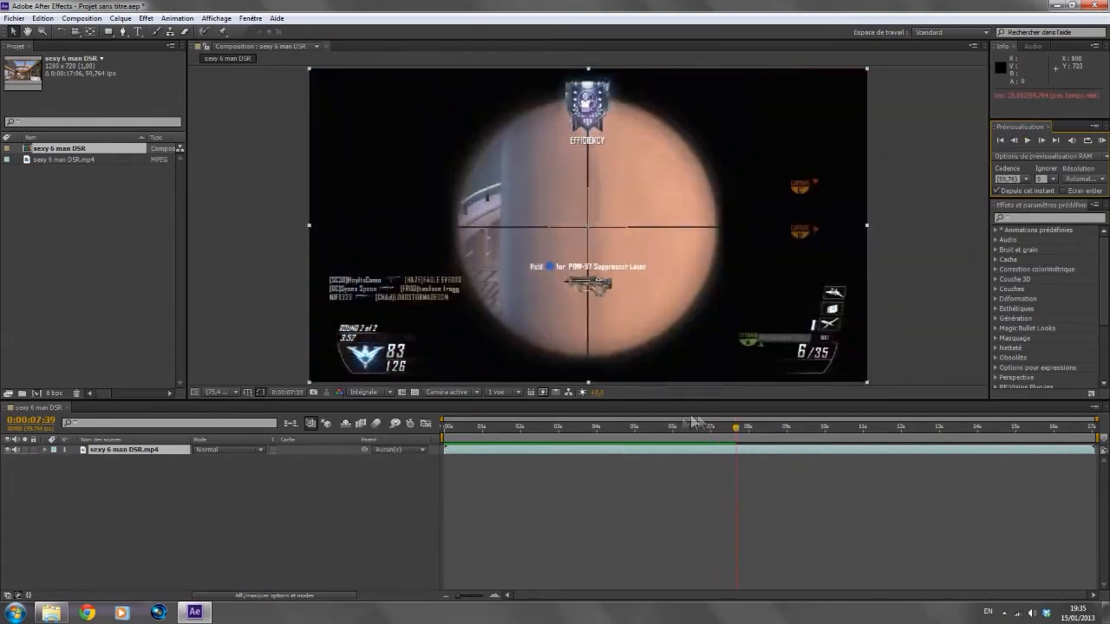
Replay the composition from its beginning, stop playback, and return the playhead to 0:00:00:00
drag(732, 423, 418, 463)
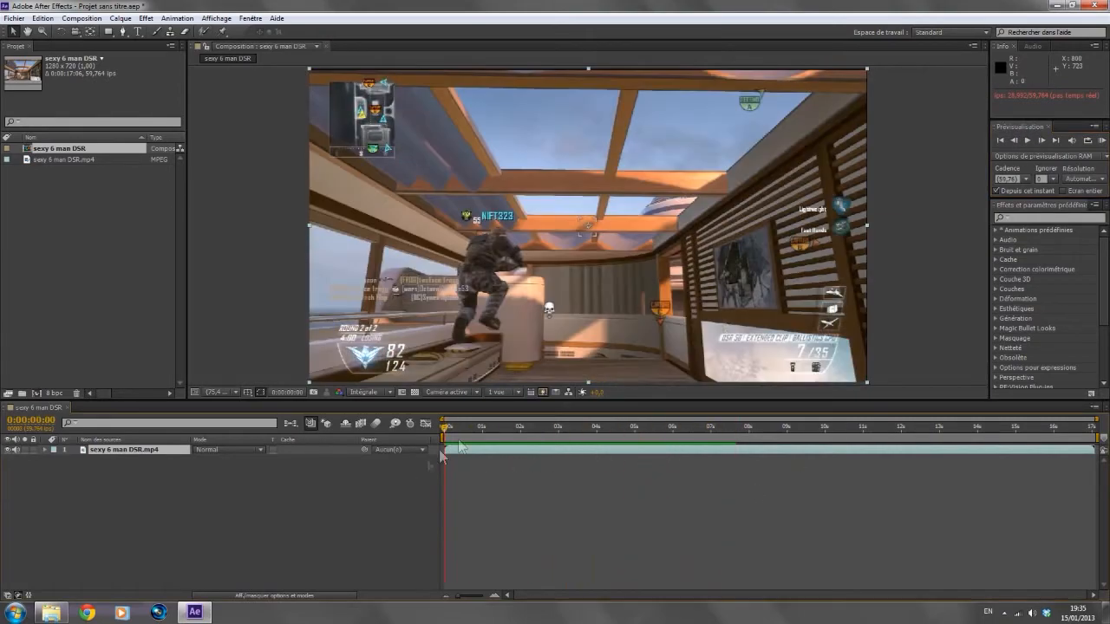
click(1027, 142)
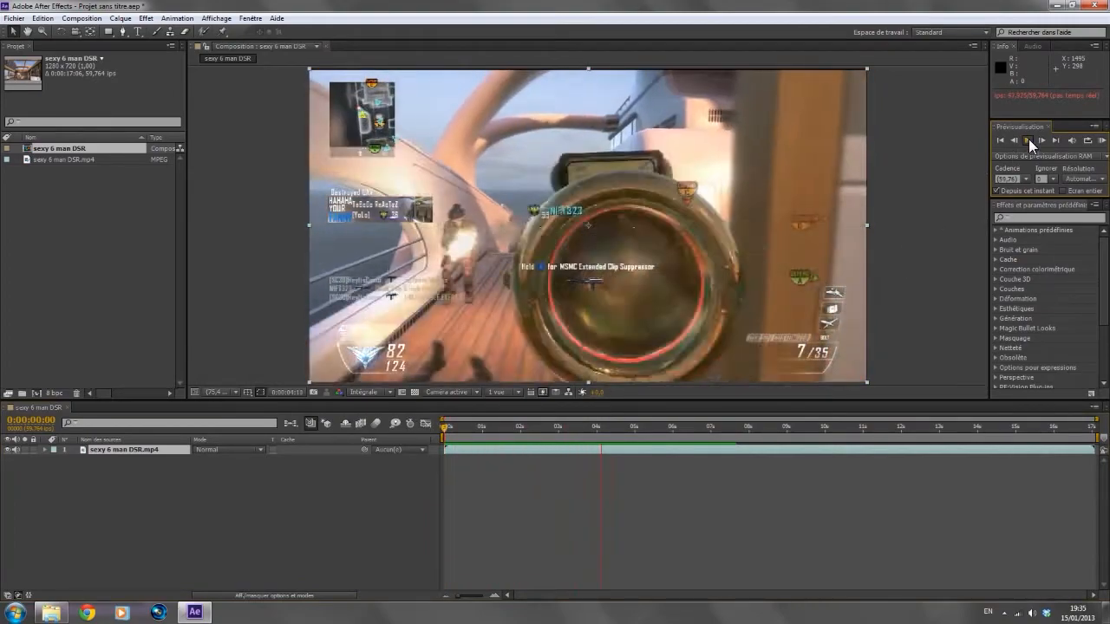
click(1028, 140)
drag(637, 431, 15, 457)
drag(445, 434, 440, 468)
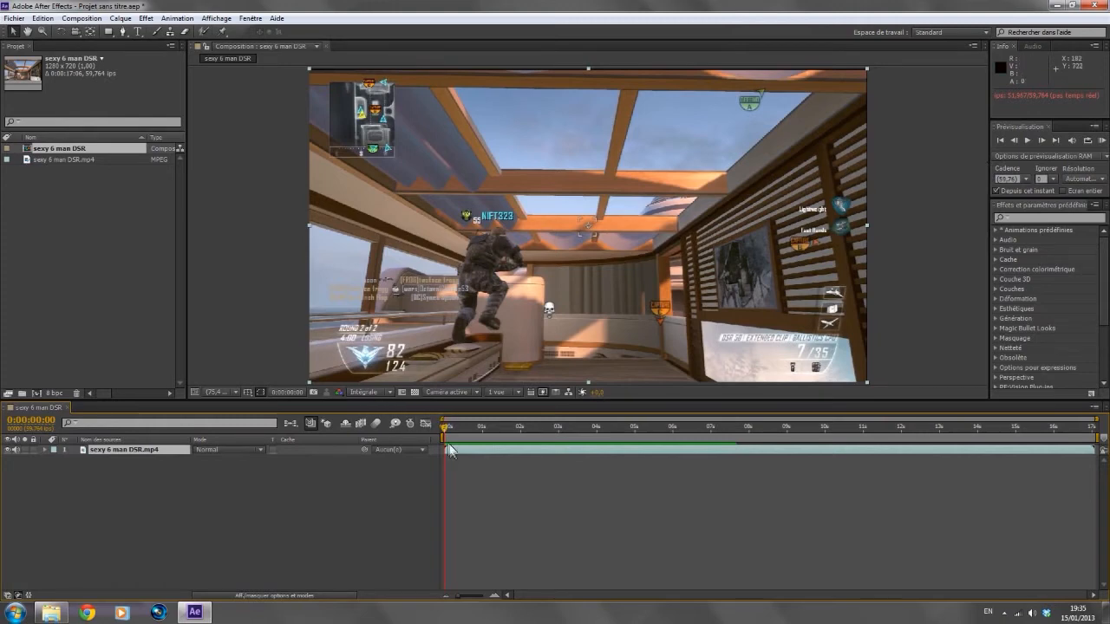
Run a RAM preview of the composition from its first frame and stop it
drag(445, 429, 440, 428)
key(KP_0)
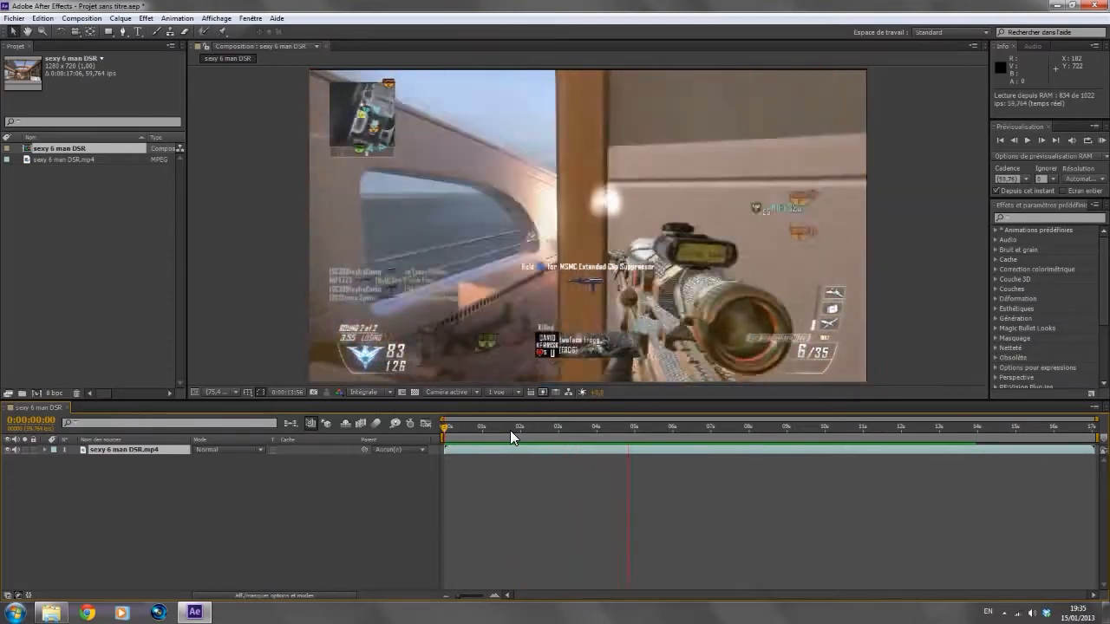
key(space)
Place the playhead at 0:00:01:36 and select the sexy 6 man DSR.mp4 layer in the timeline
drag(446, 427, 505, 470)
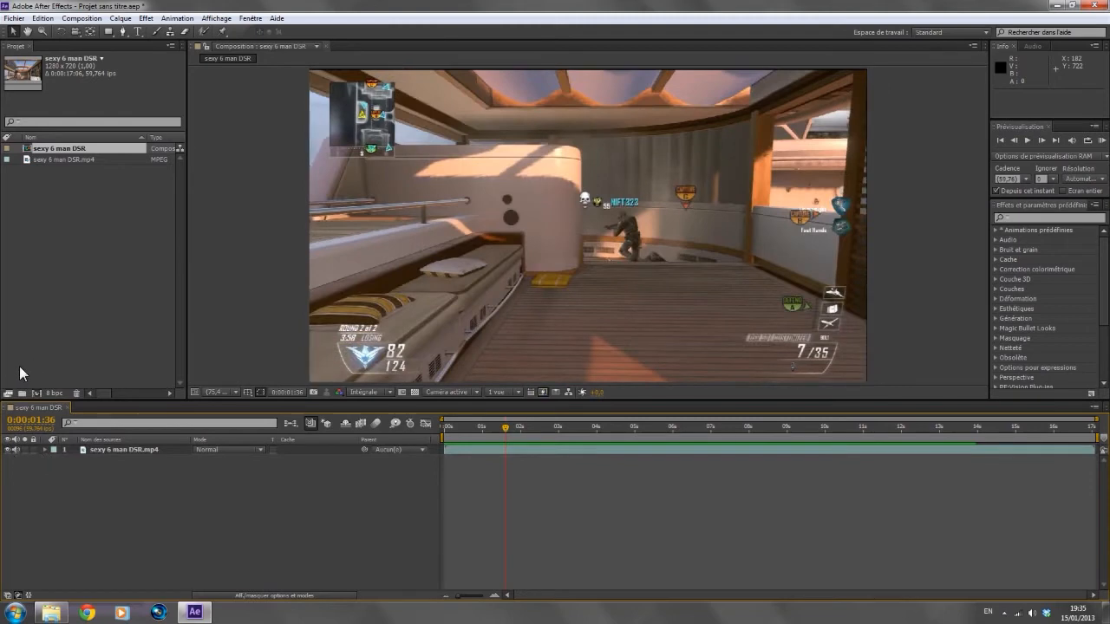
click(45, 450)
click(45, 450)
click(111, 451)
click(208, 522)
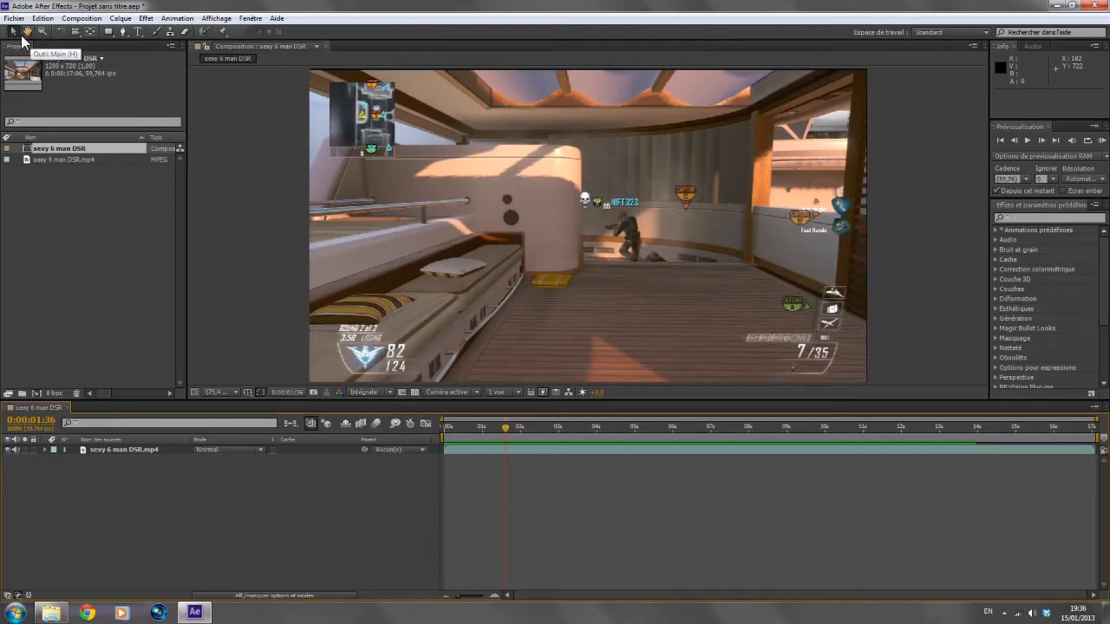
click(361, 208)
click(69, 523)
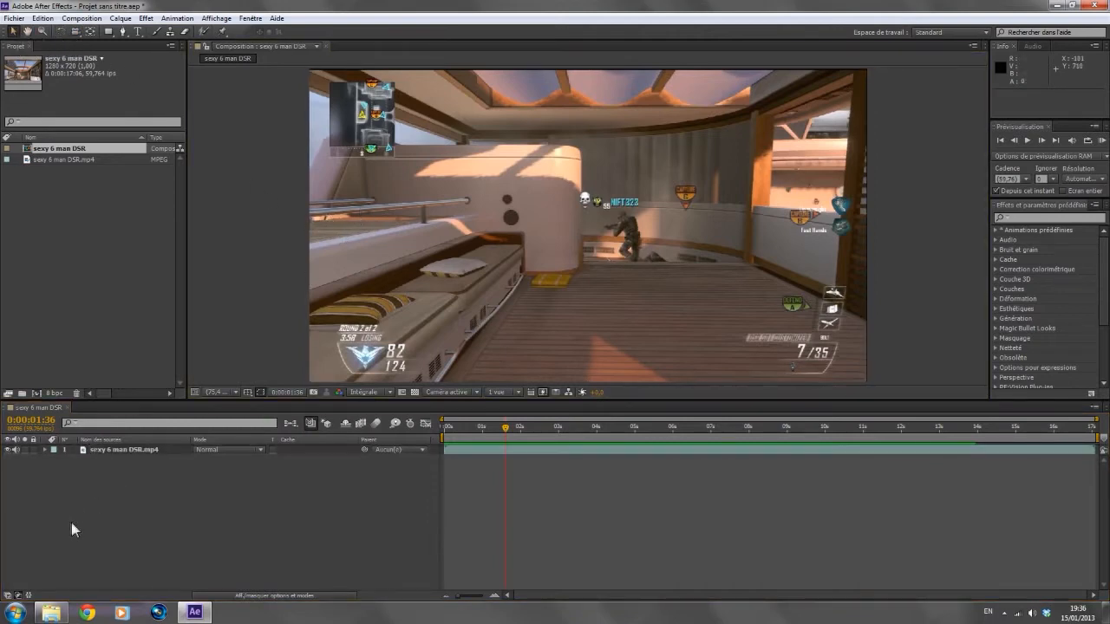
click(128, 451)
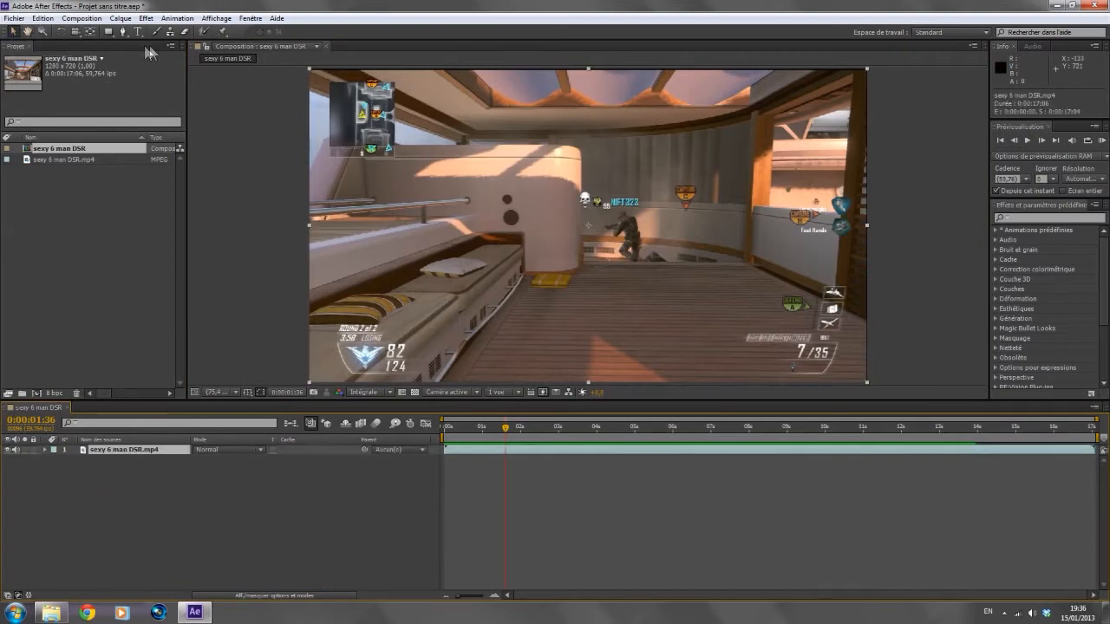
Pan the composition view with the Hand tool and magnify it to 200% with the Zoom tool
click(29, 33)
drag(336, 197, 444, 231)
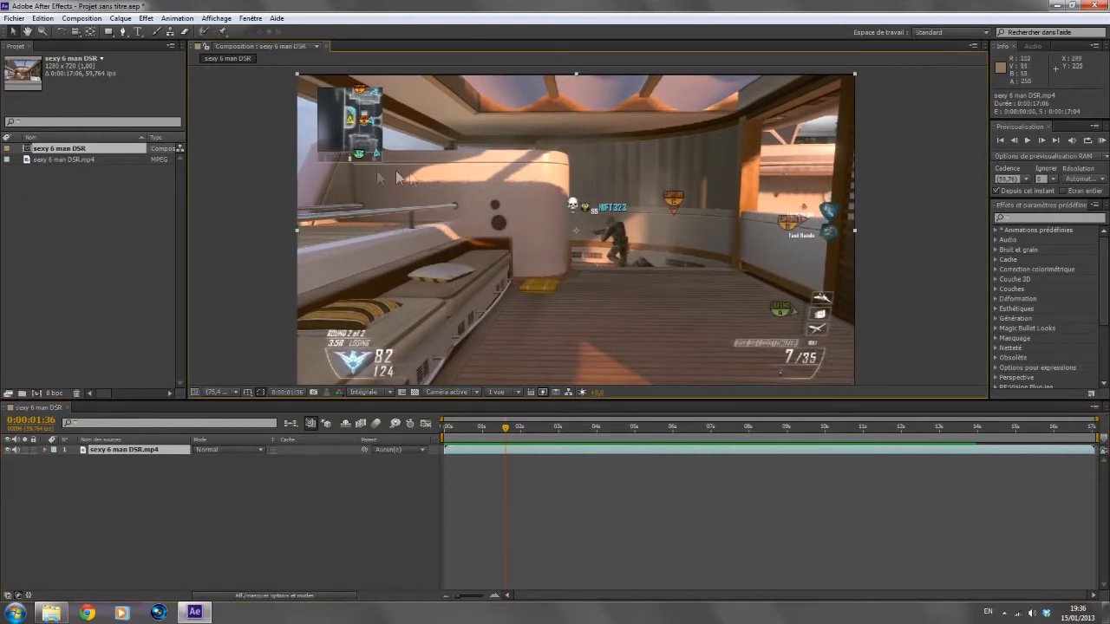
click(42, 32)
click(453, 208)
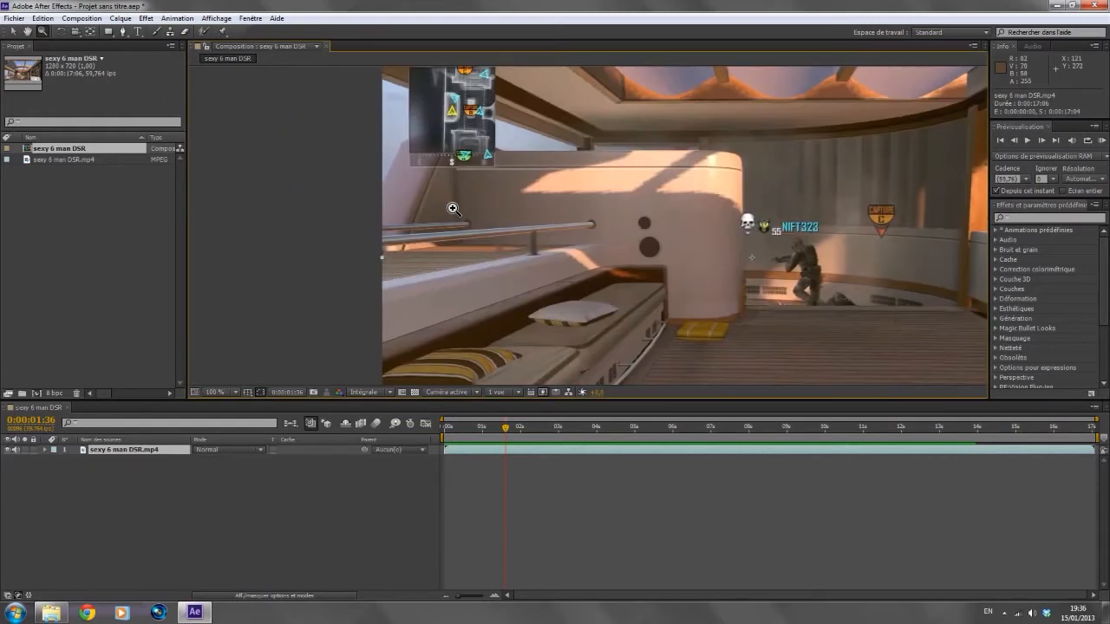
click(641, 243)
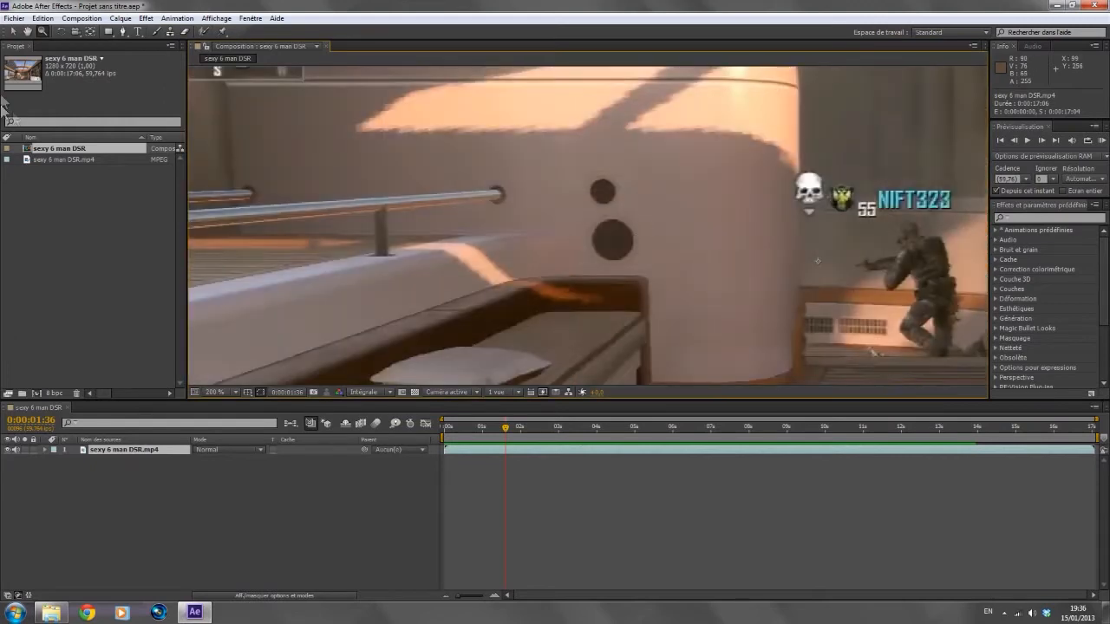
Zoom the composition view out to 50%, return to the Selection tool, and fit the image back into the viewer
alt+click(619, 190)
alt+click(619, 190)
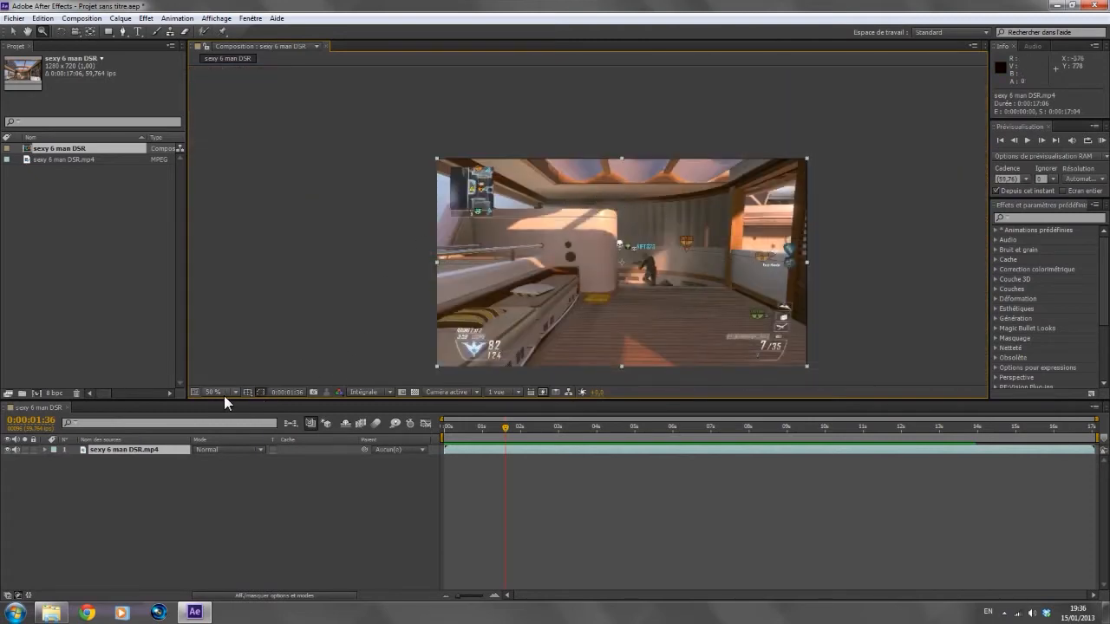
click(29, 46)
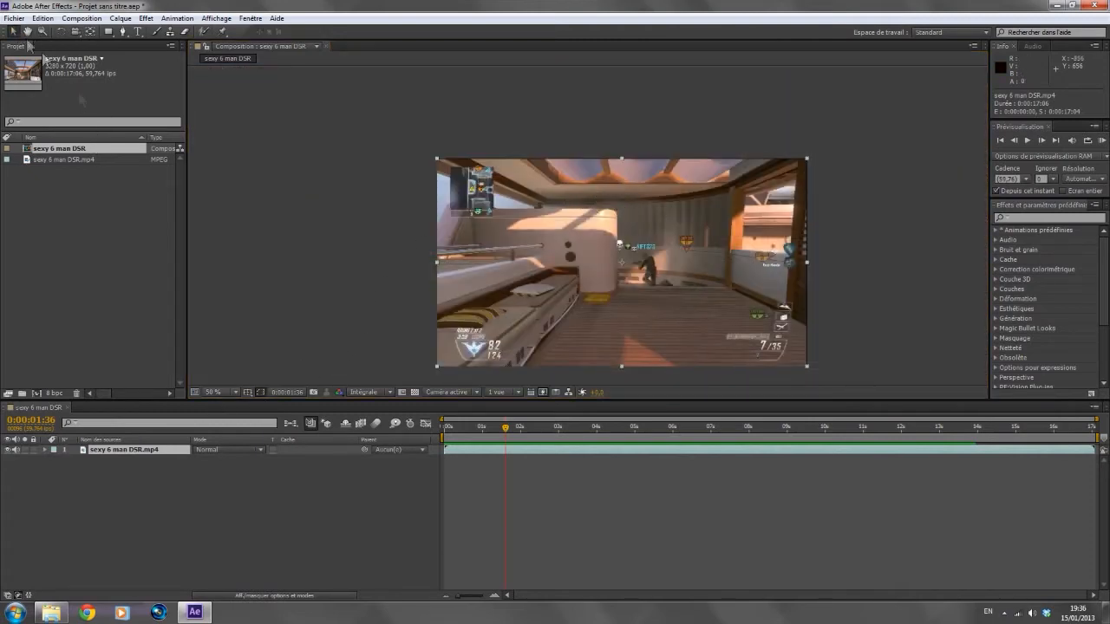
click(226, 392)
click(251, 197)
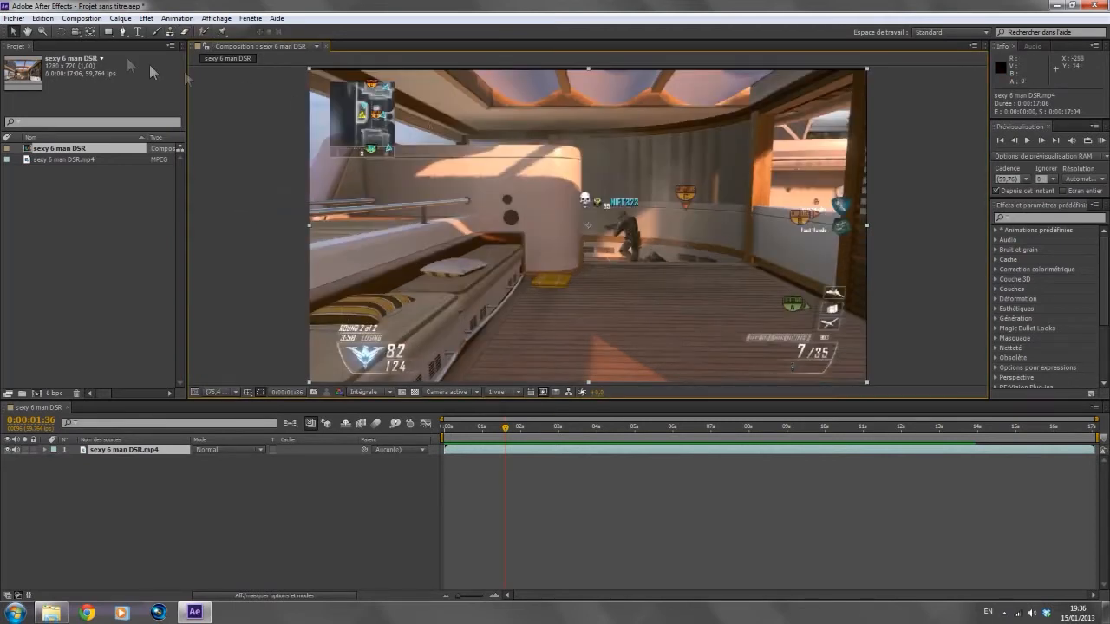
Rotate the sexy 6 man DSR.mp4 layer by about 2x+20.3° with the Rotation tool and undo the rotation
click(64, 32)
drag(559, 271, 527, 247)
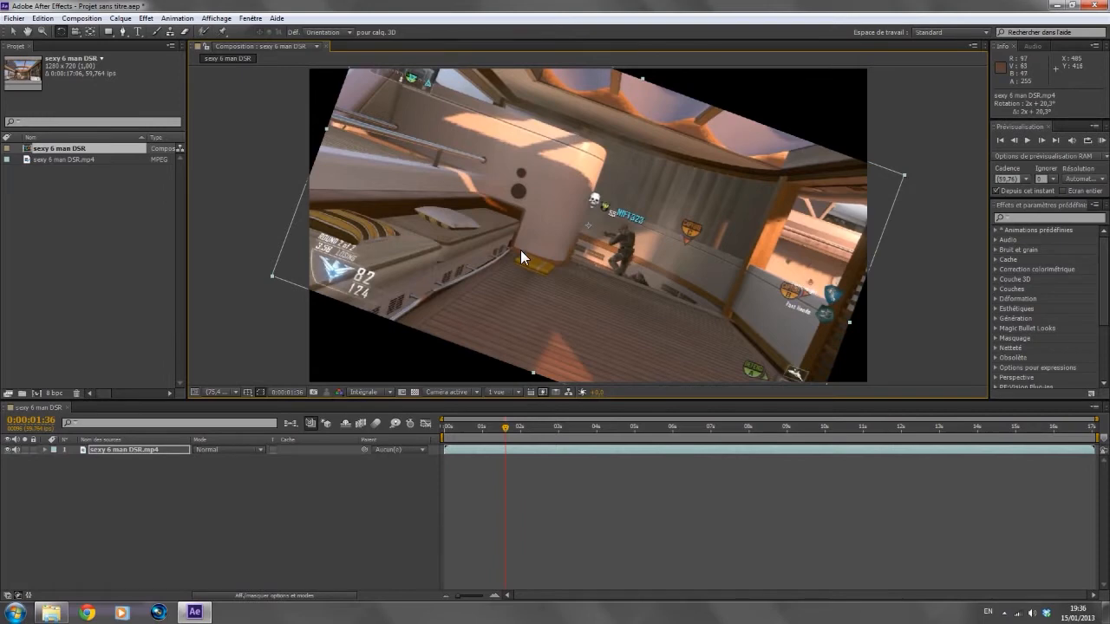
key(ctrl+z)
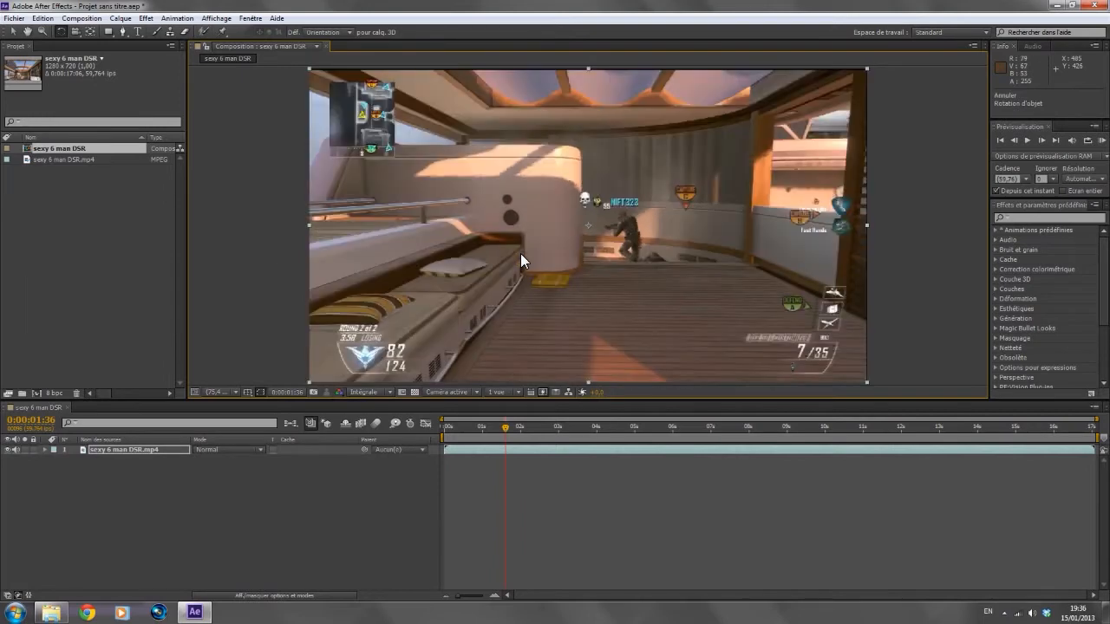
Move the playhead to 0:00:01:30 and deselect the sexy 6 man DSR.mp4 layer
drag(501, 430, 501, 429)
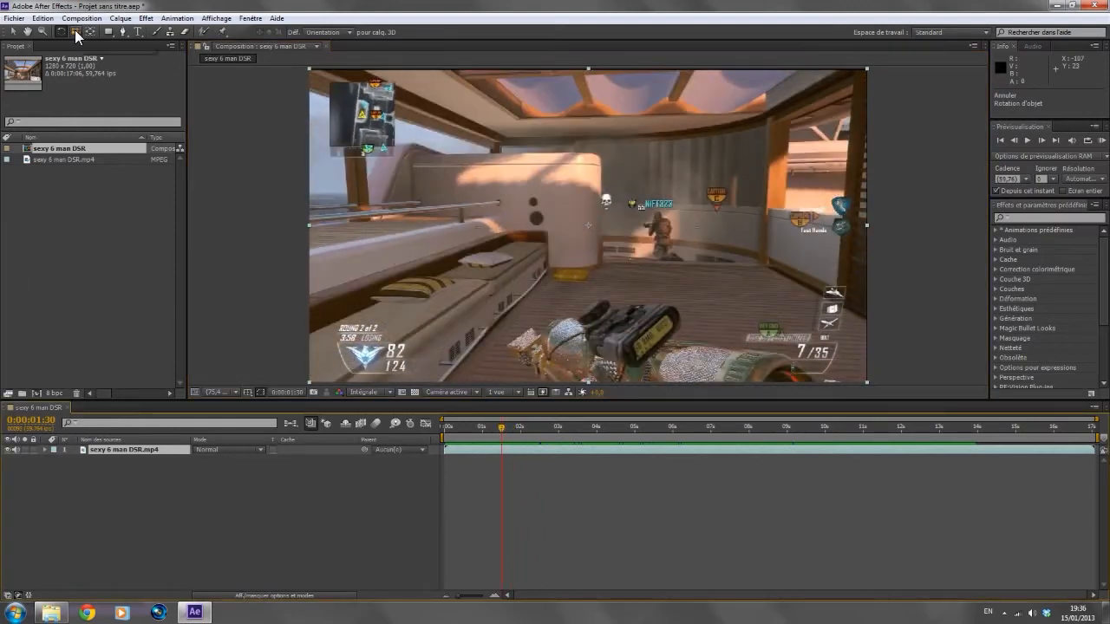
click(75, 33)
click(84, 41)
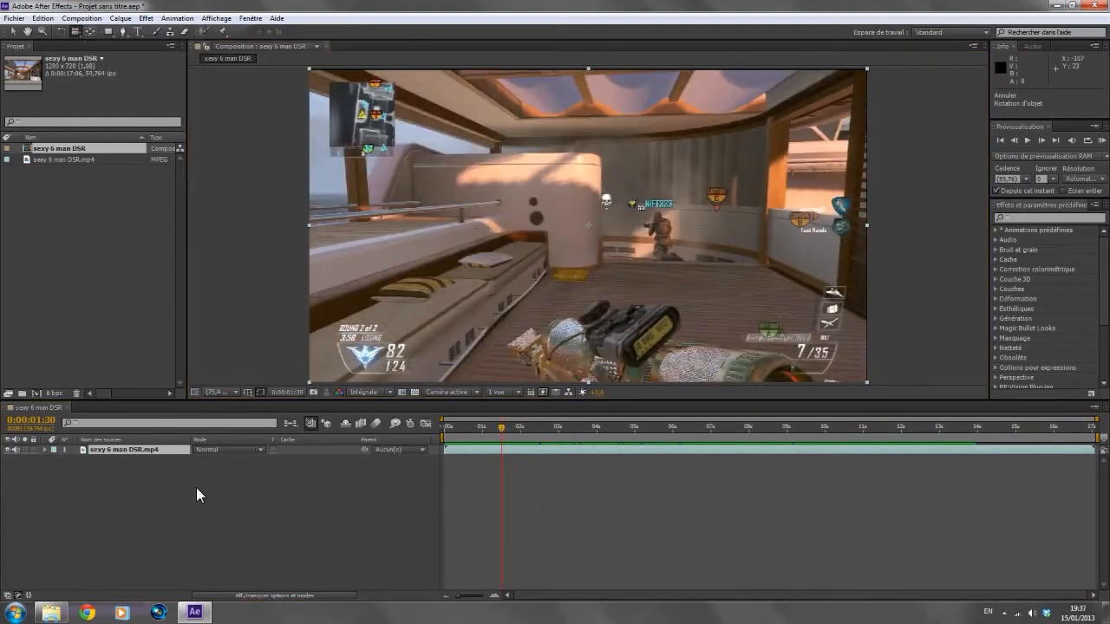
click(196, 495)
click(60, 32)
click(13, 33)
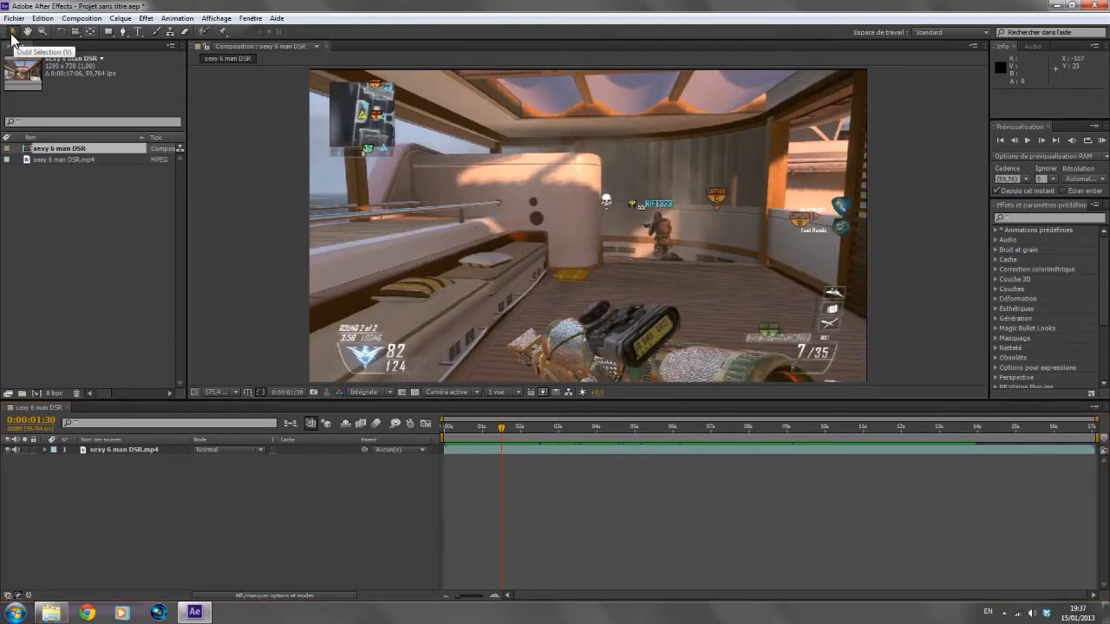
click(28, 33)
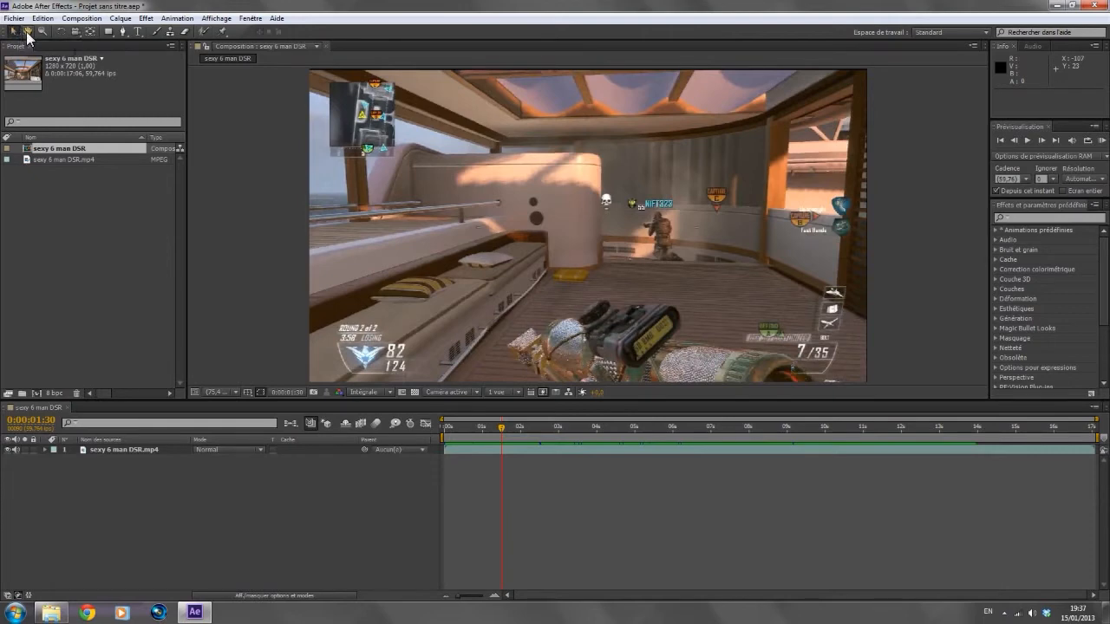
click(77, 33)
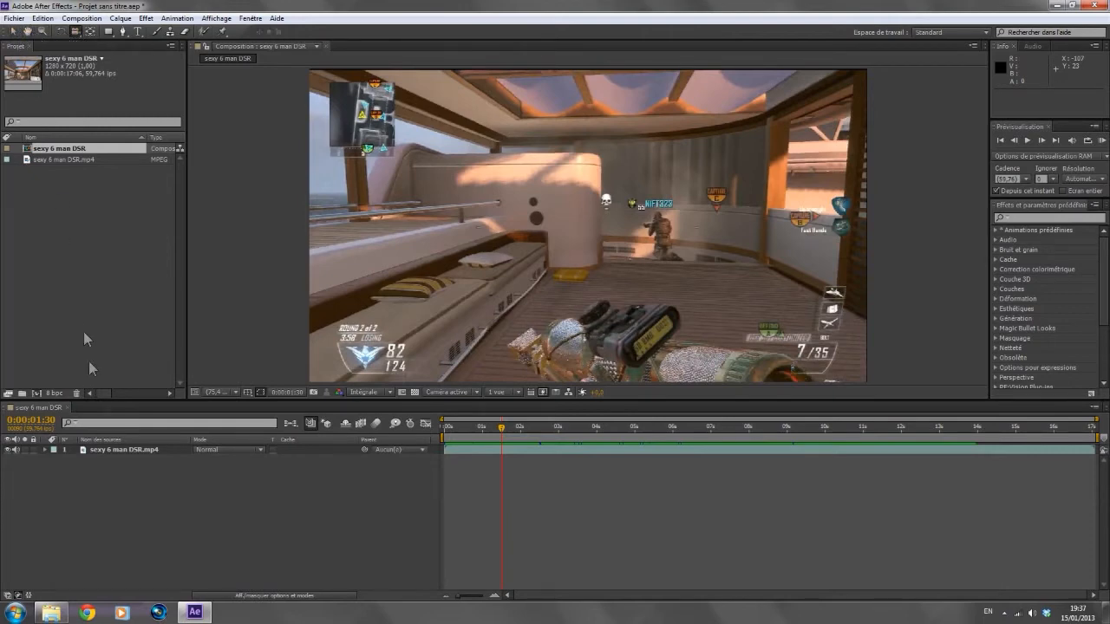
right_click(127, 466)
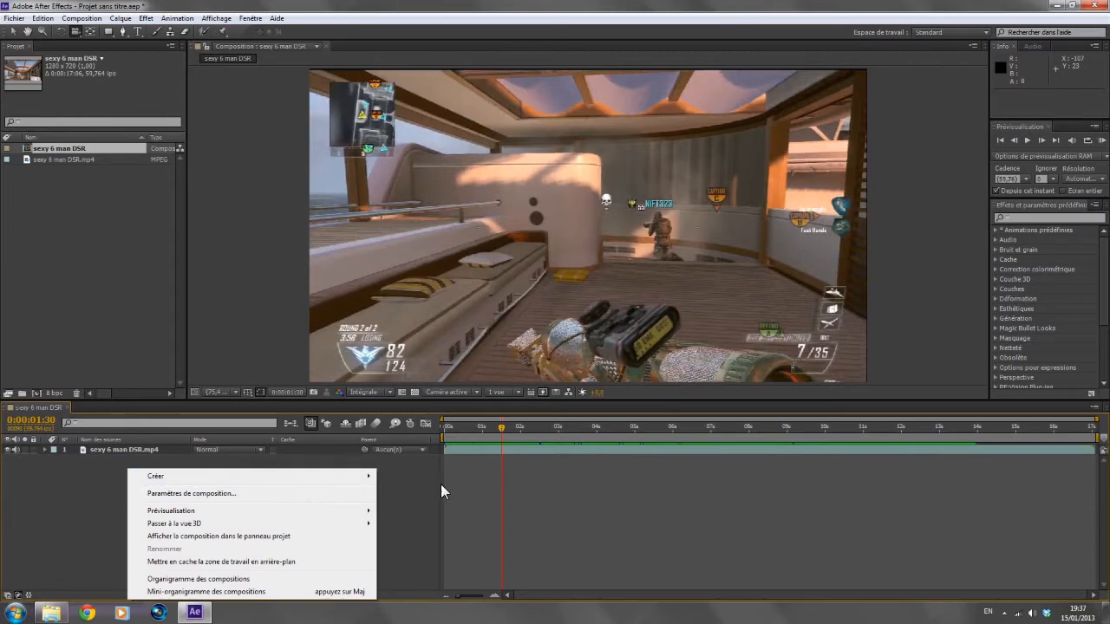
click(57, 478)
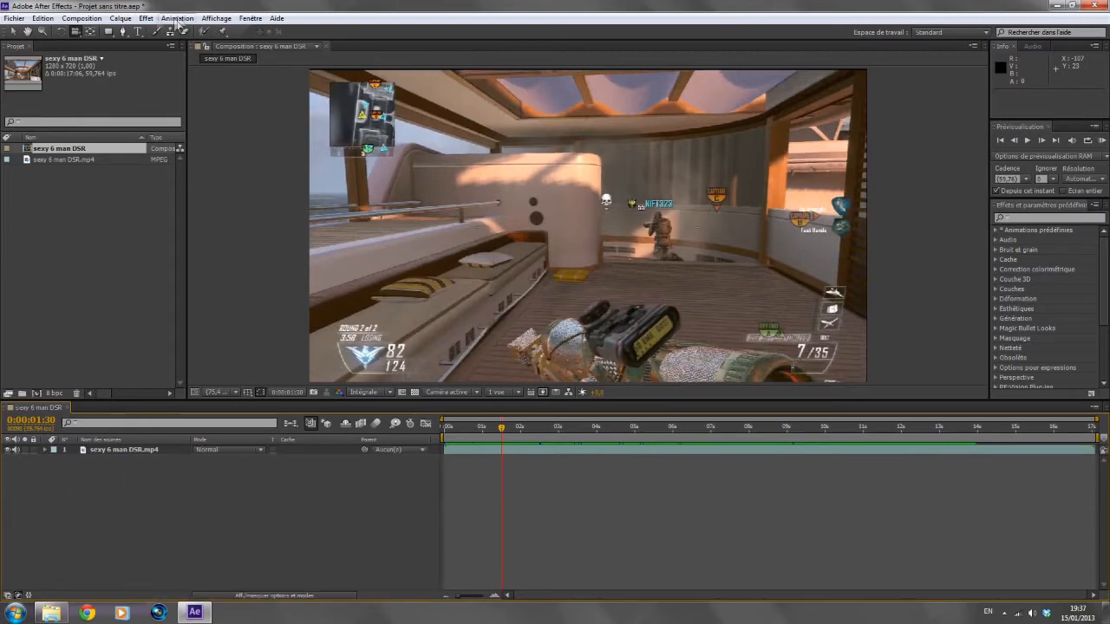
click(87, 33)
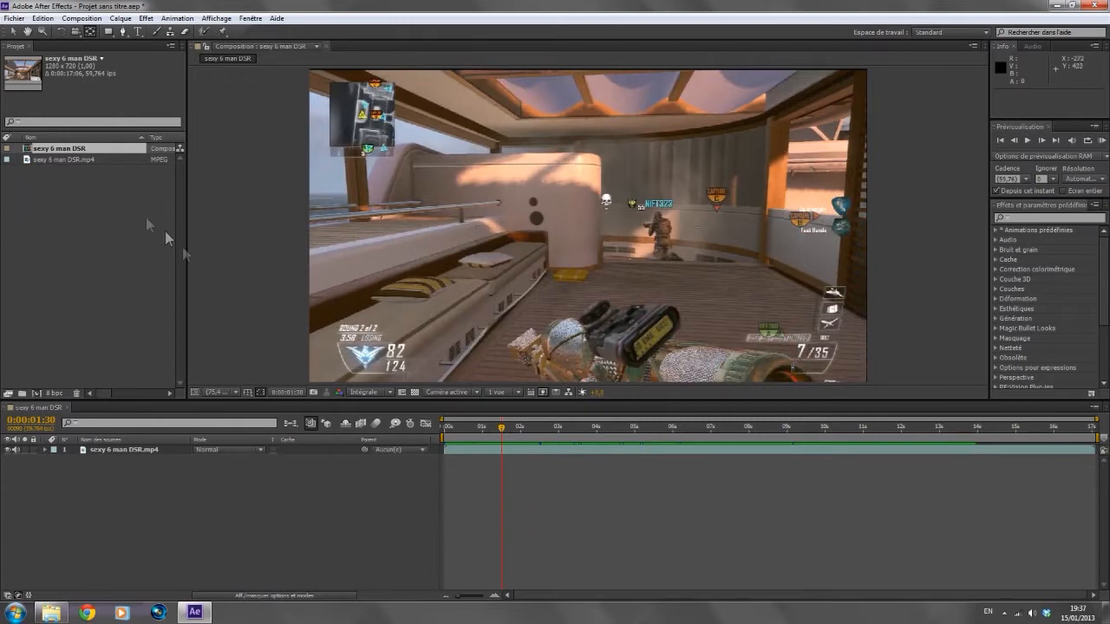
Create a full-frame red rectangle shape layer with the Rectangle tool and delete it
click(105, 33)
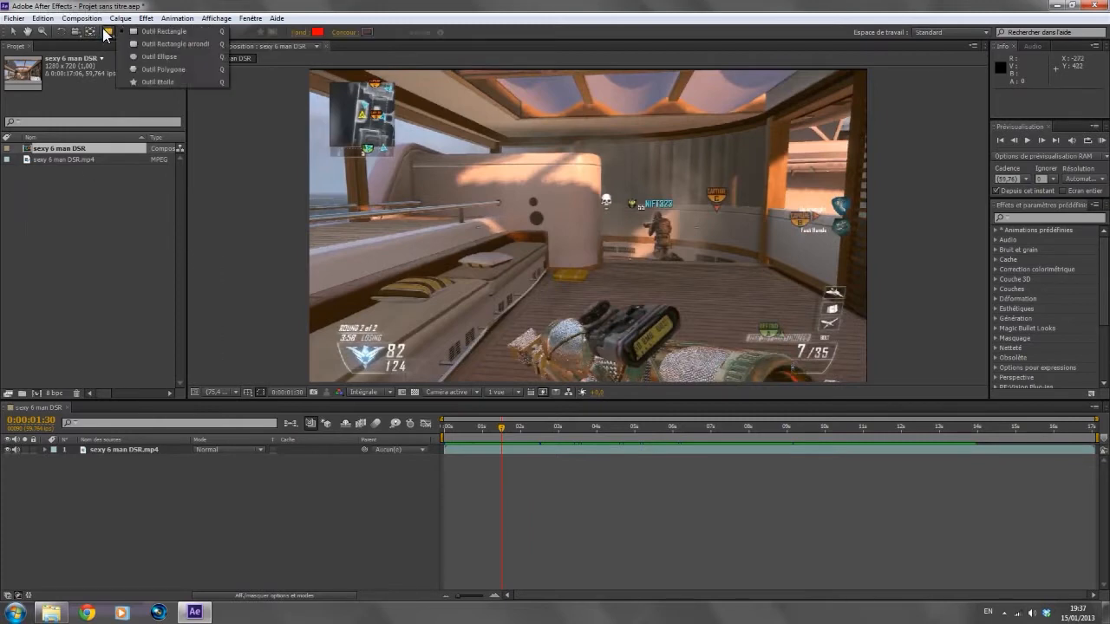
click(110, 35)
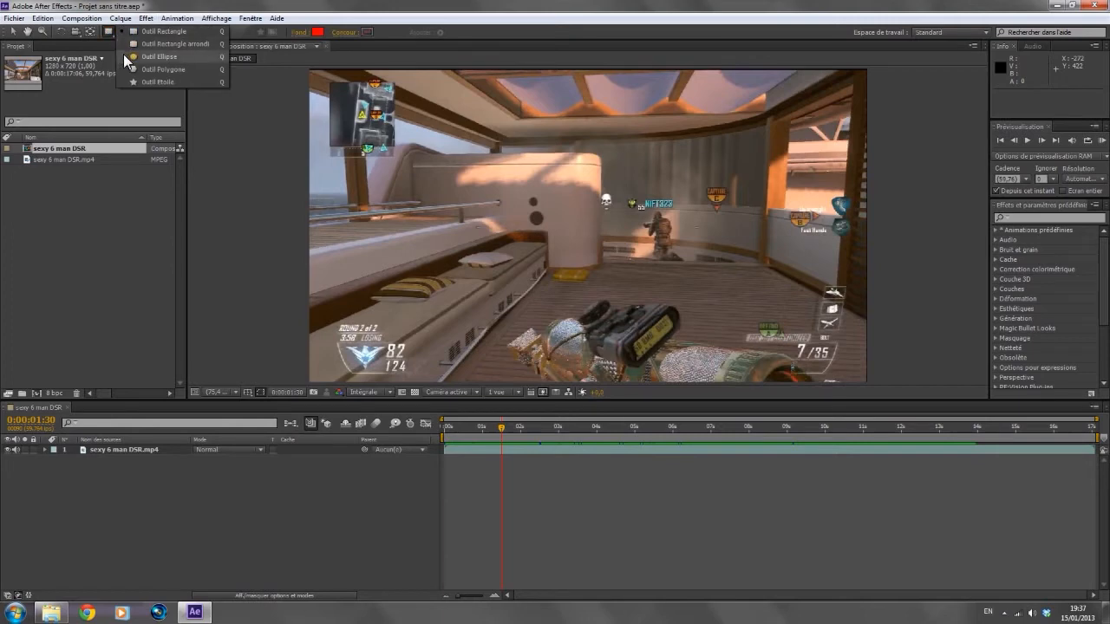
click(103, 36)
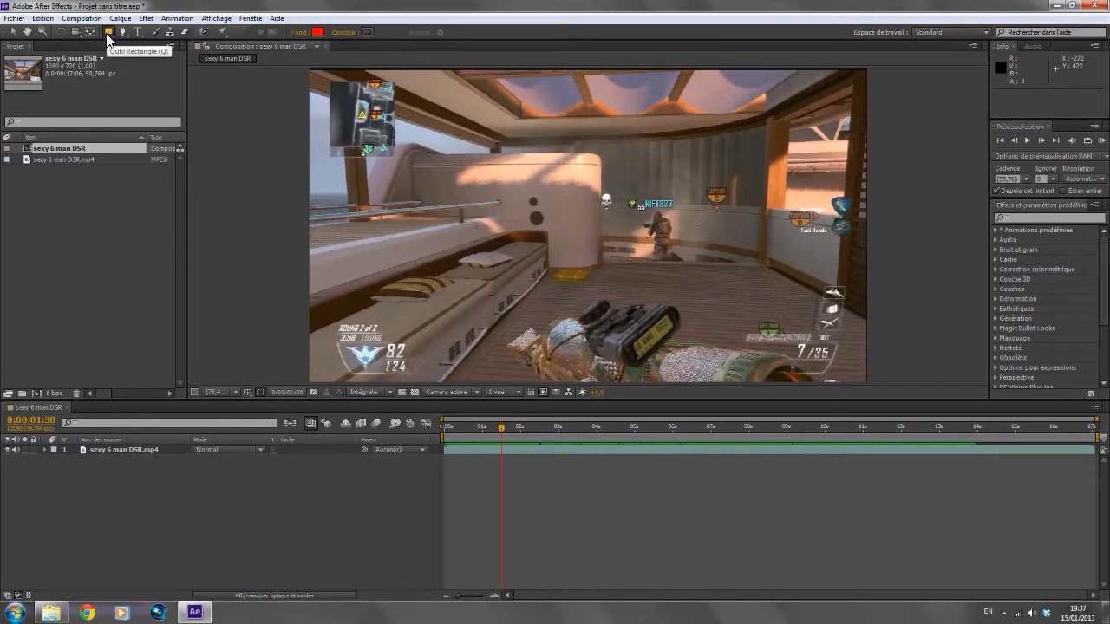
double_click(108, 35)
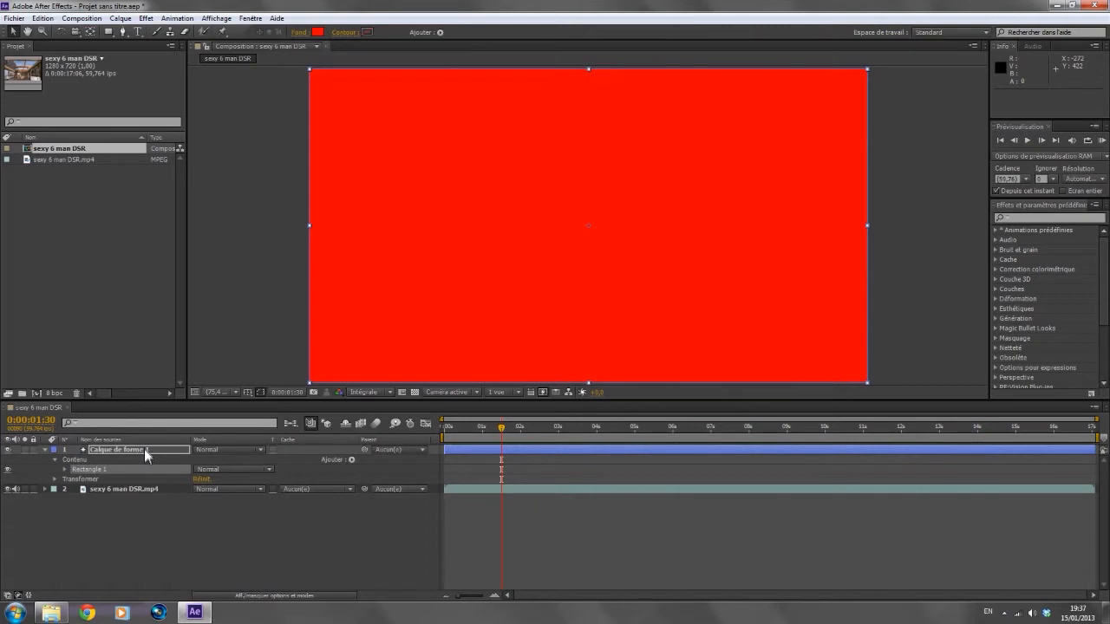
key(Delete)
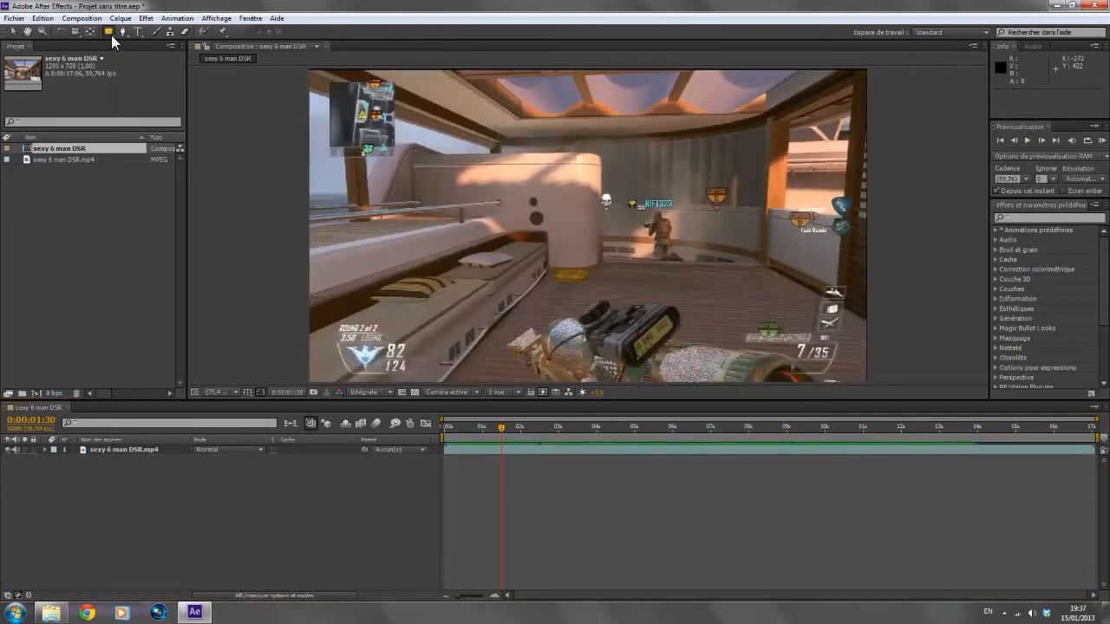
Draw a red rectangle shape freehand over the upper-left part of the image, adjust its size while drawing, and undo it
click(108, 32)
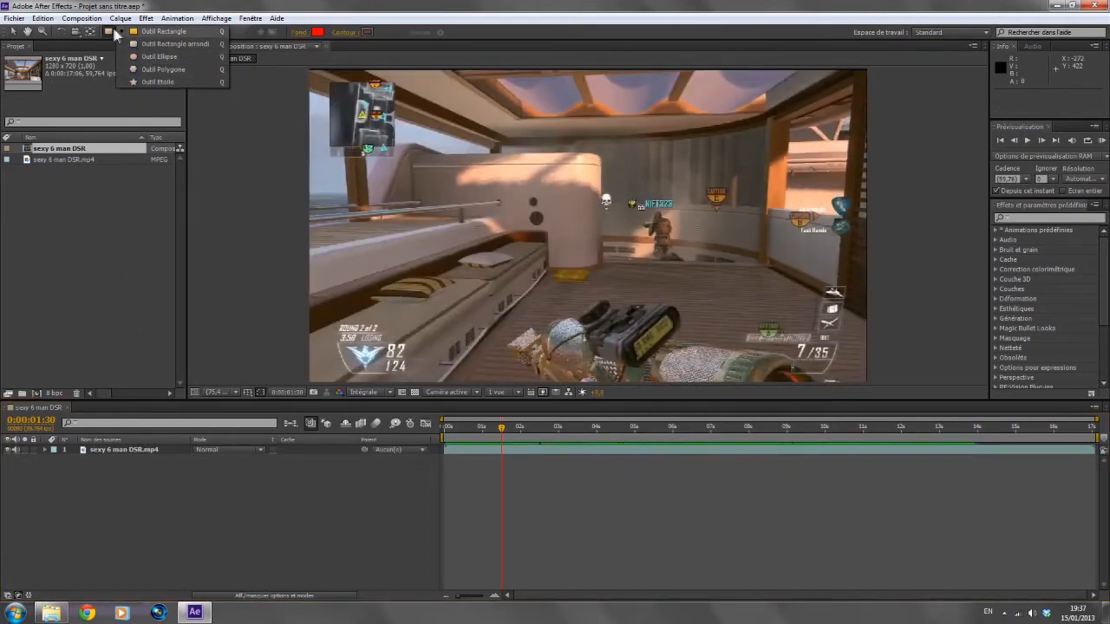
click(109, 34)
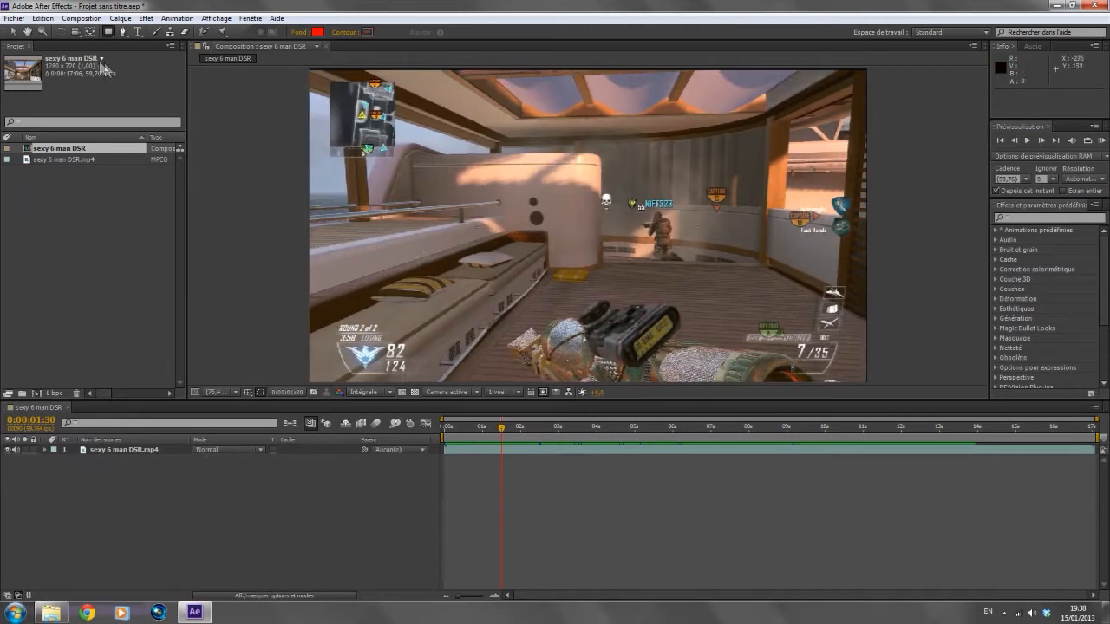
drag(437, 155, 568, 286)
key(ctrl)
drag(569, 135, 575, 295)
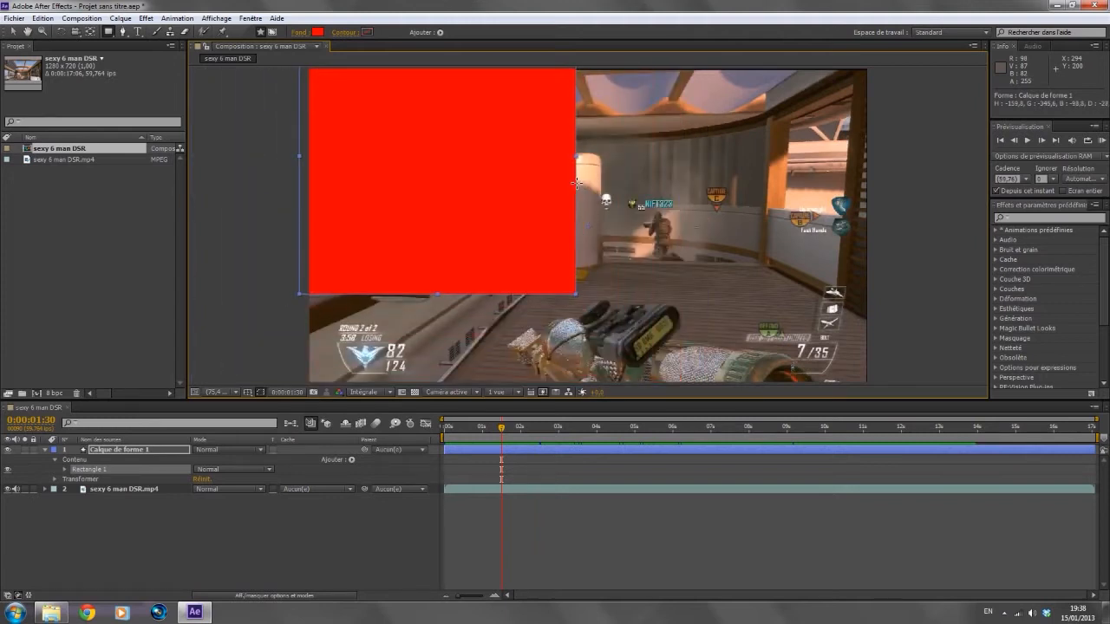
drag(577, 184, 552, 173)
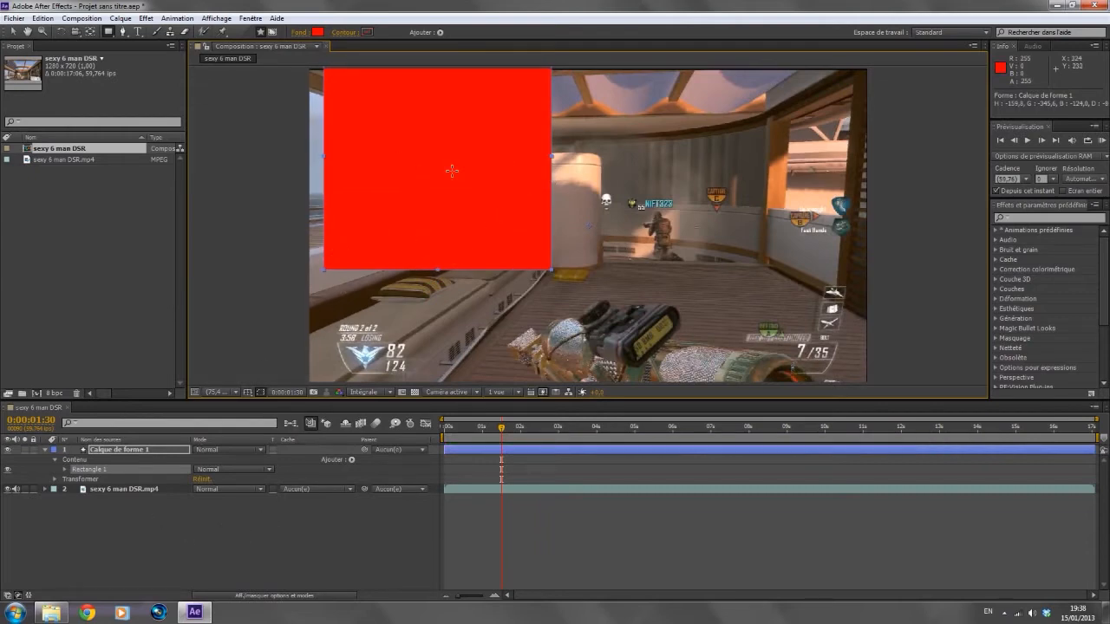
key(ctrl+z)
Add a full-frame rectangular mask to the sexy 6 man DSR.mp4 layer and shift the mask slightly downward
click(105, 32)
click(121, 30)
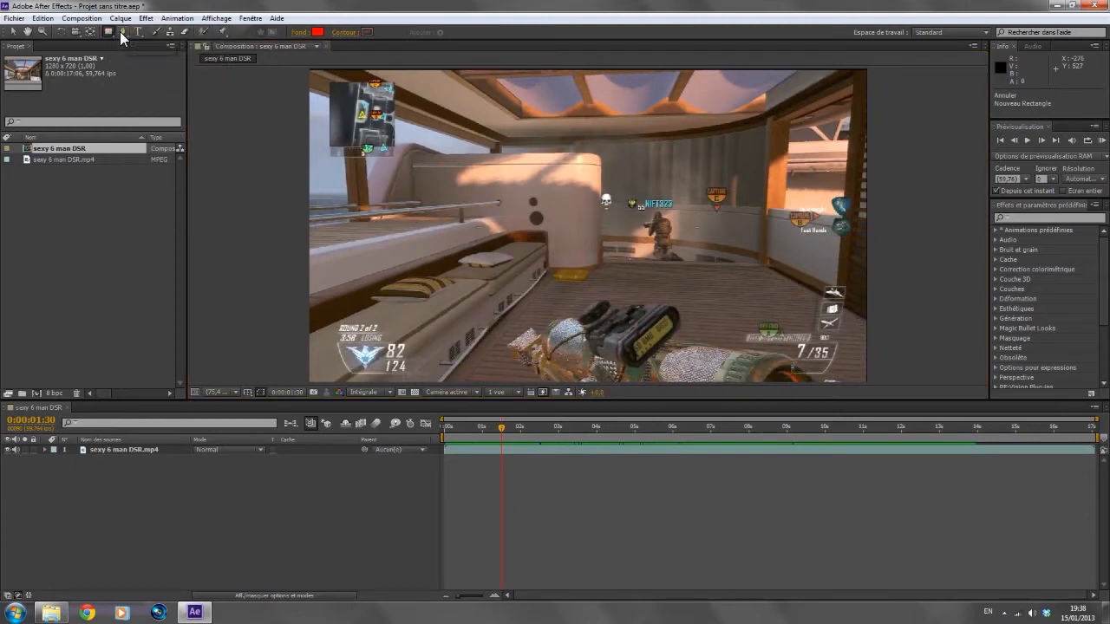
click(120, 449)
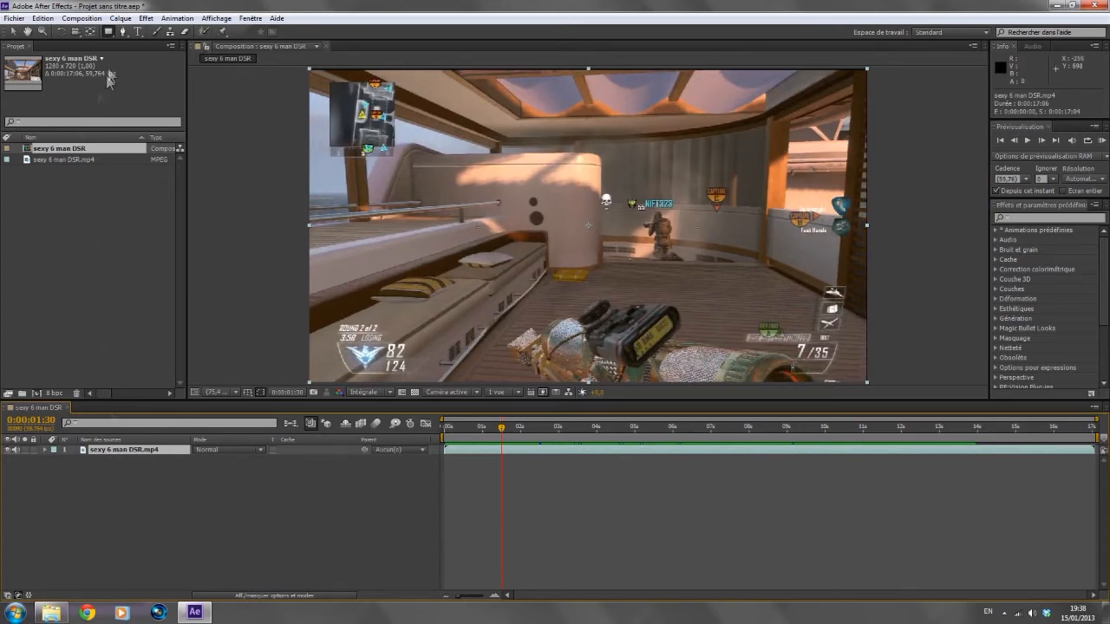
double_click(108, 32)
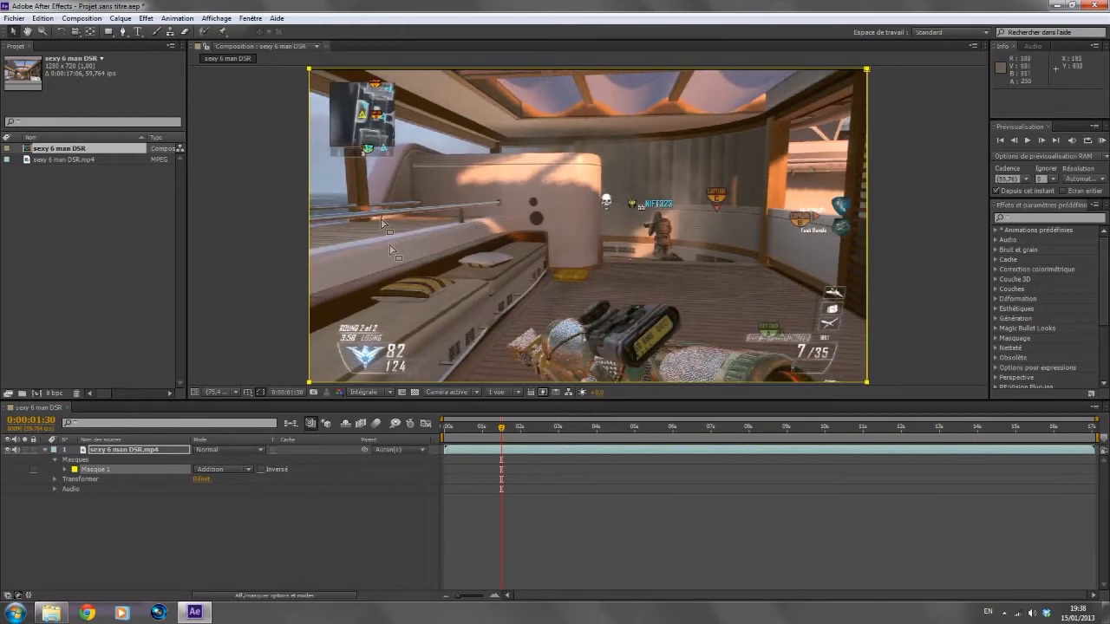
mouse_move(312, 73)
mouse_down()
mouse_move(437, 102)
mouse_move(542, 101)
mouse_move(542, 80)
mouse_move(430, 118)
mouse_move(303, 85)
mouse_move(308, 71)
mouse_move(668, 124)
mouse_move(557, 60)
mouse_move(446, 69)
mouse_move(394, 235)
mouse_move(417, 164)
mouse_move(714, 109)
mouse_move(317, 90)
mouse_move(198, 330)
mouse_move(317, 198)
mouse_move(338, 75)
mouse_move(309, 82)
mouse_up()
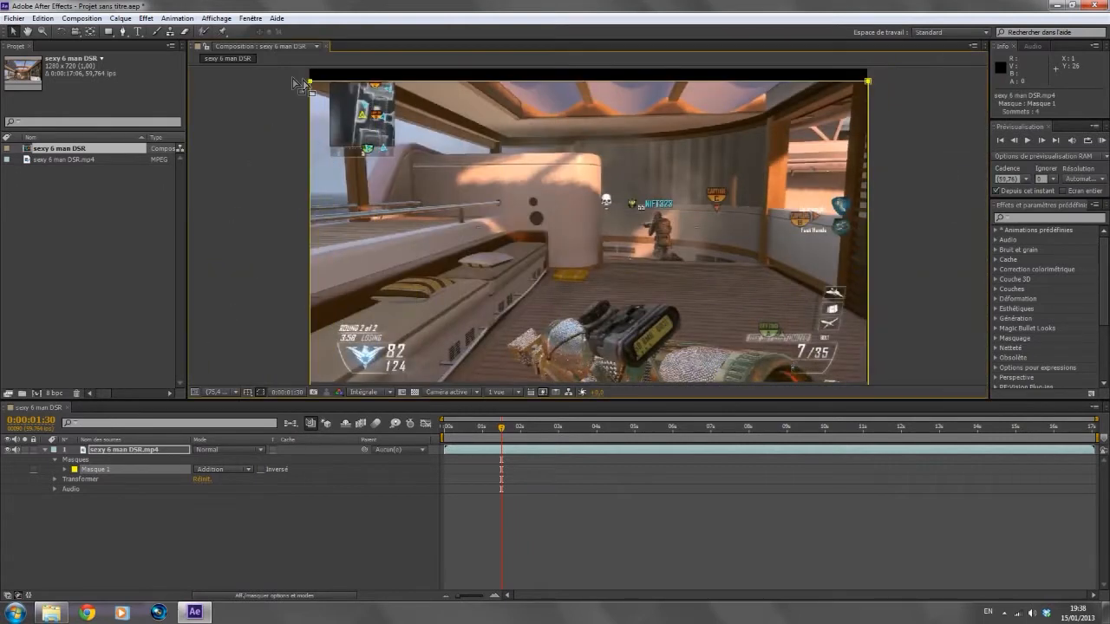
Delete Masque 1 from the sexy 6 man DSR.mp4 layer and leave the layer deselected
click(97, 470)
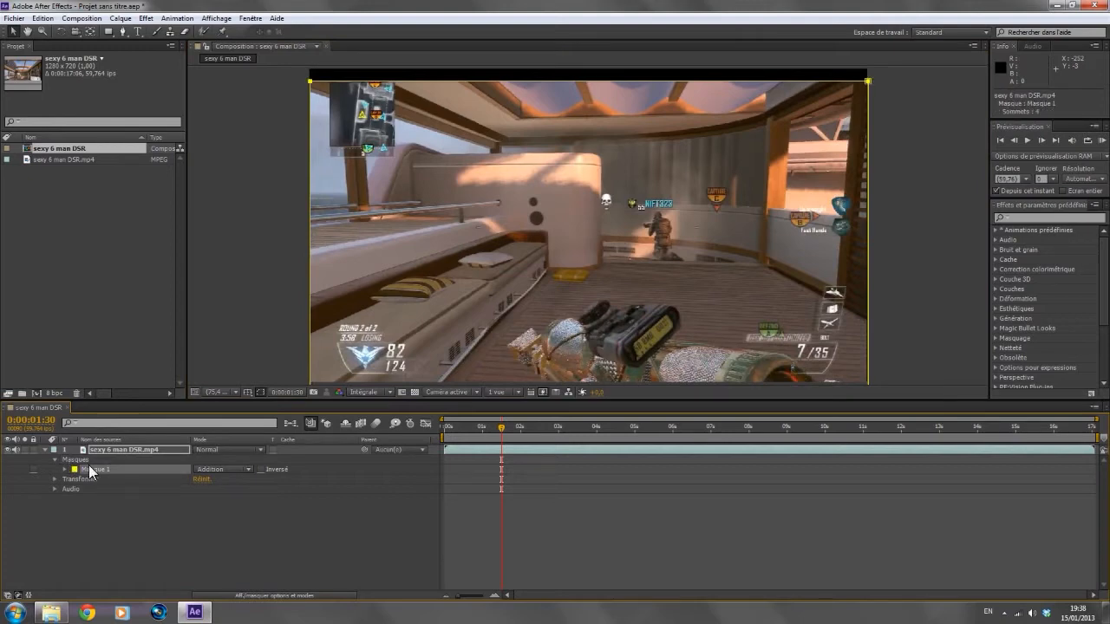
key(Delete)
click(122, 480)
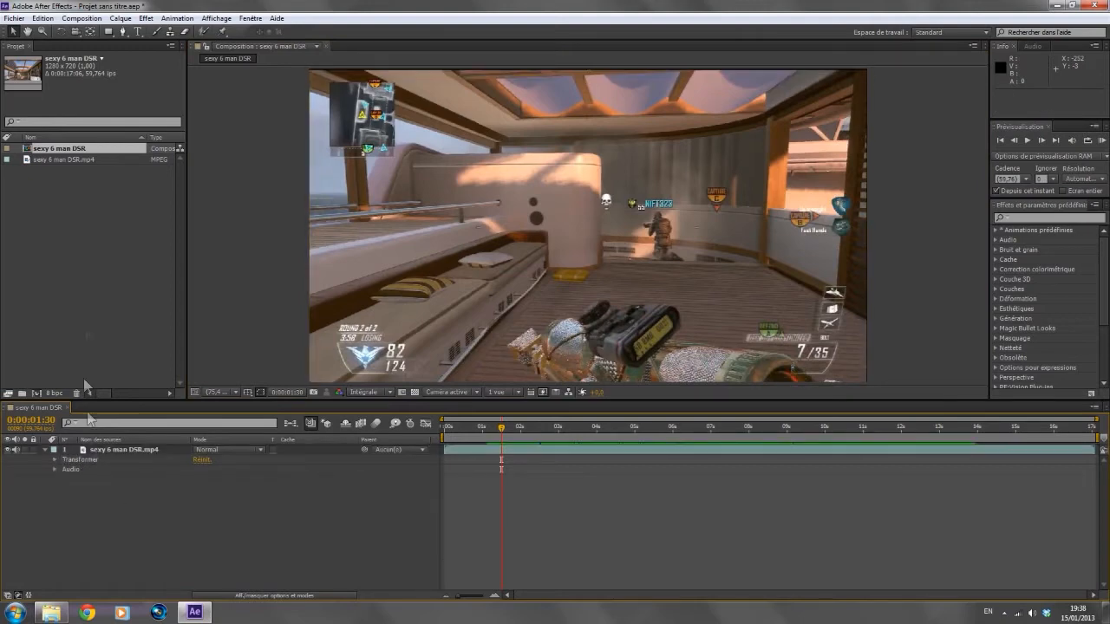
Create a full-frame red rectangle again with no layer selected and undo the new shape
click(107, 32)
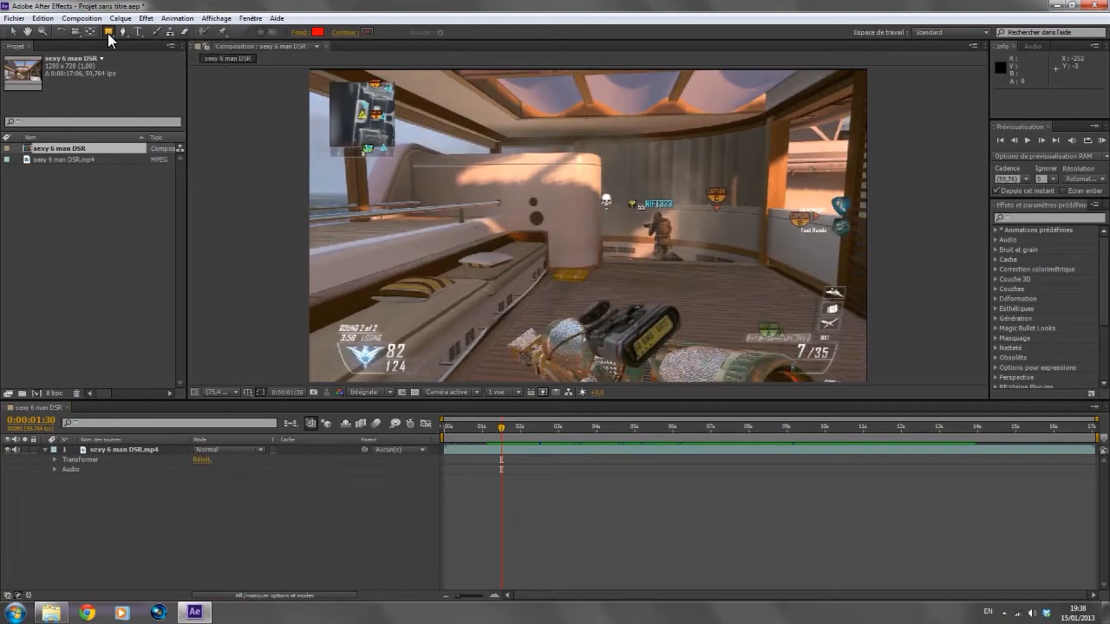
double_click(105, 32)
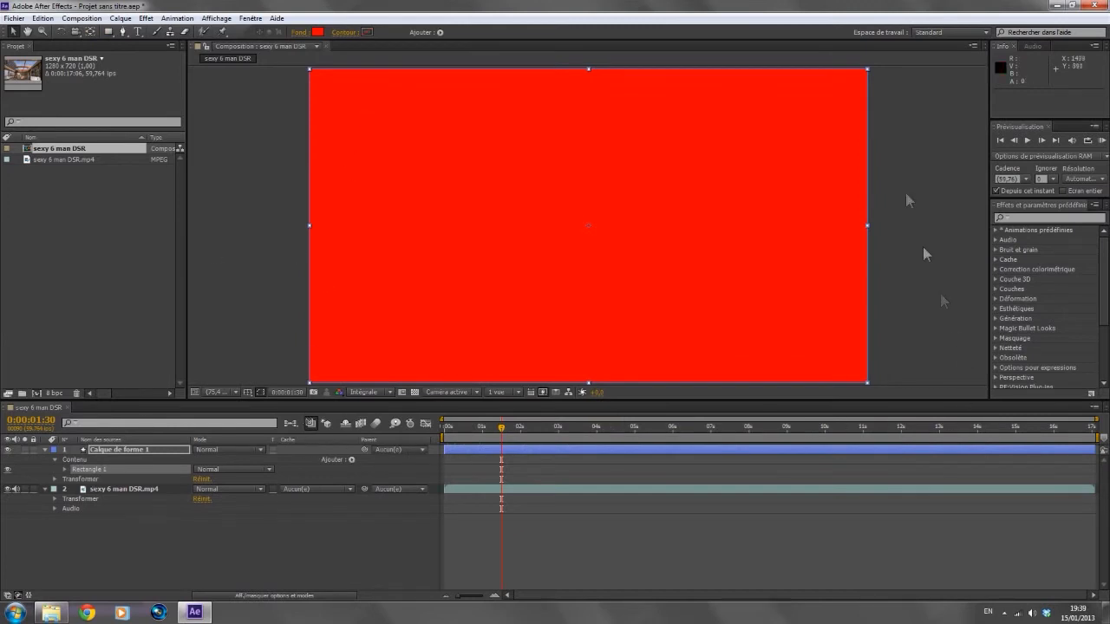
key(ctrl+z)
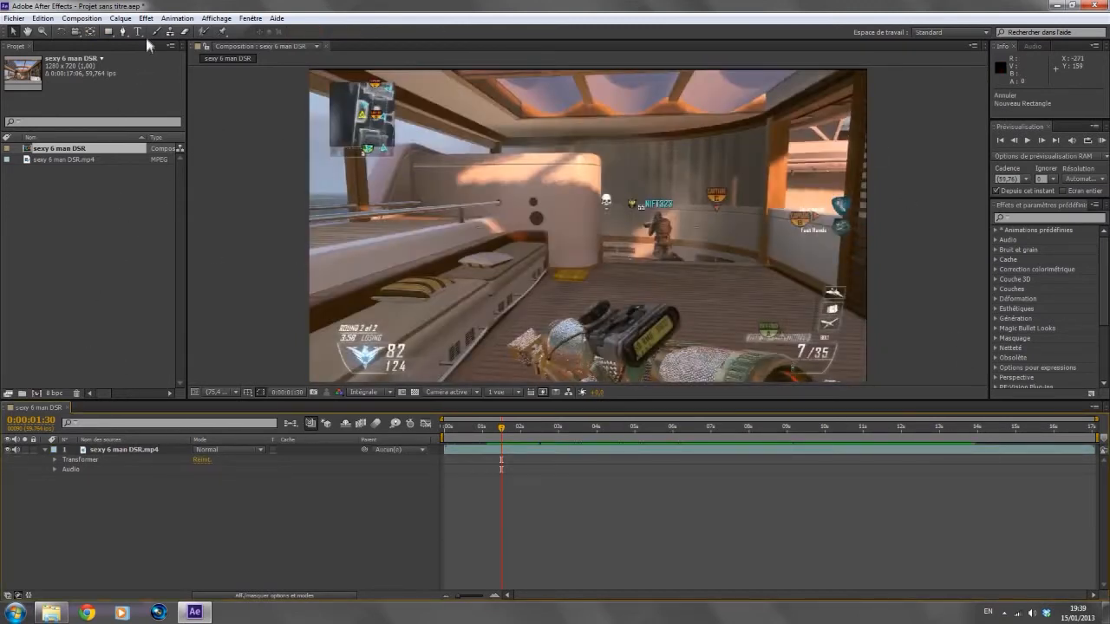
Draw a red four-point shape with the Pen tool while no layer is selected, and delete the resulting shape layer
click(123, 27)
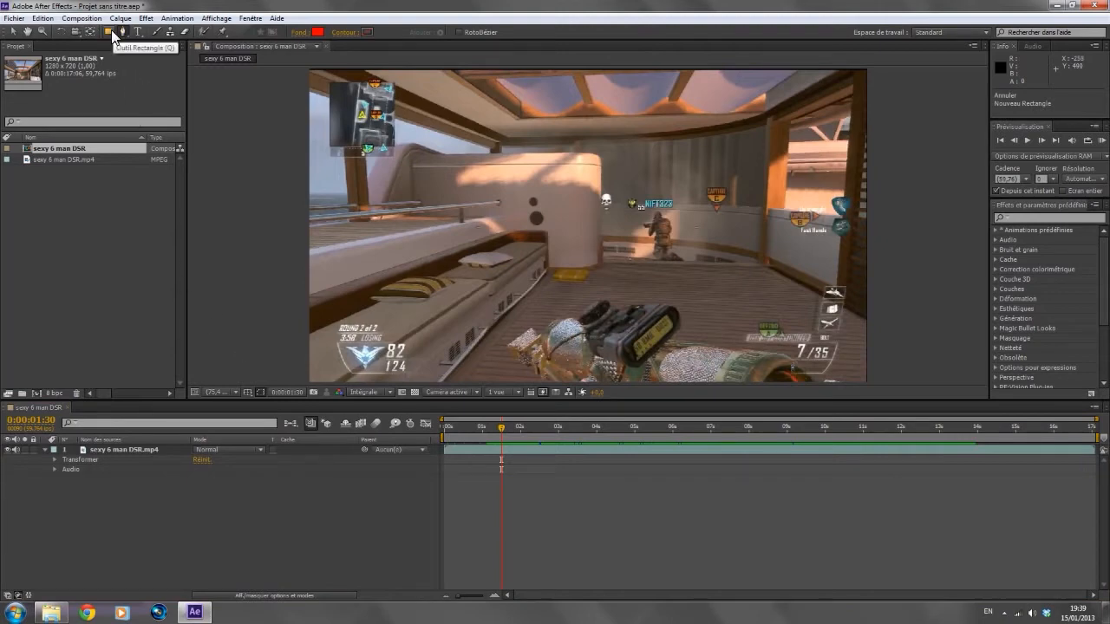
click(630, 171)
click(517, 299)
click(750, 140)
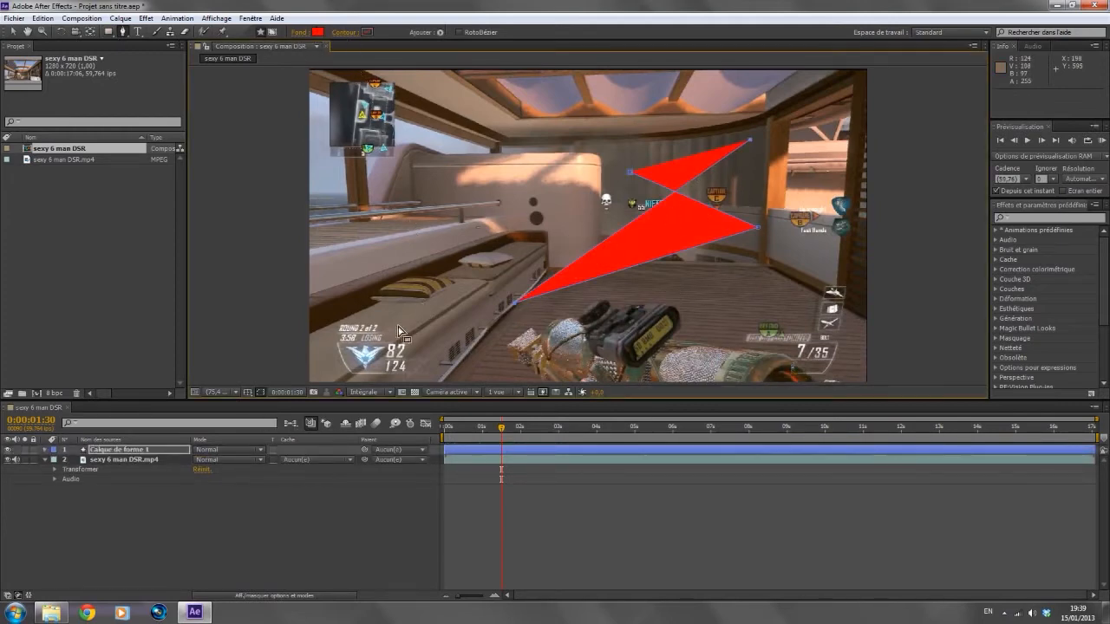
key(ctrl+z)
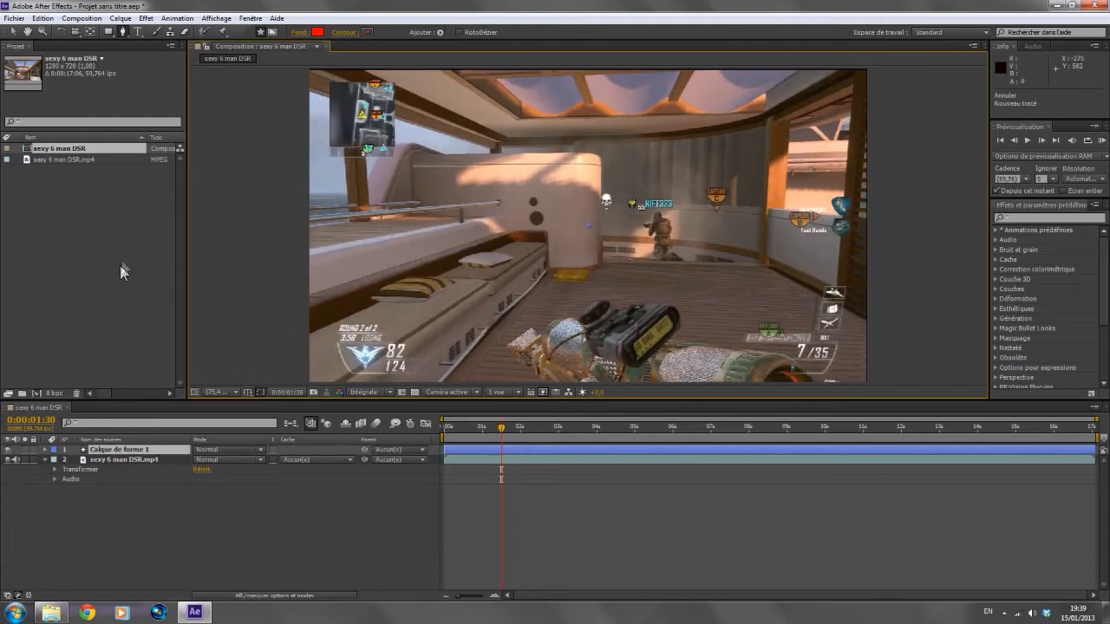
click(134, 451)
key(Delete)
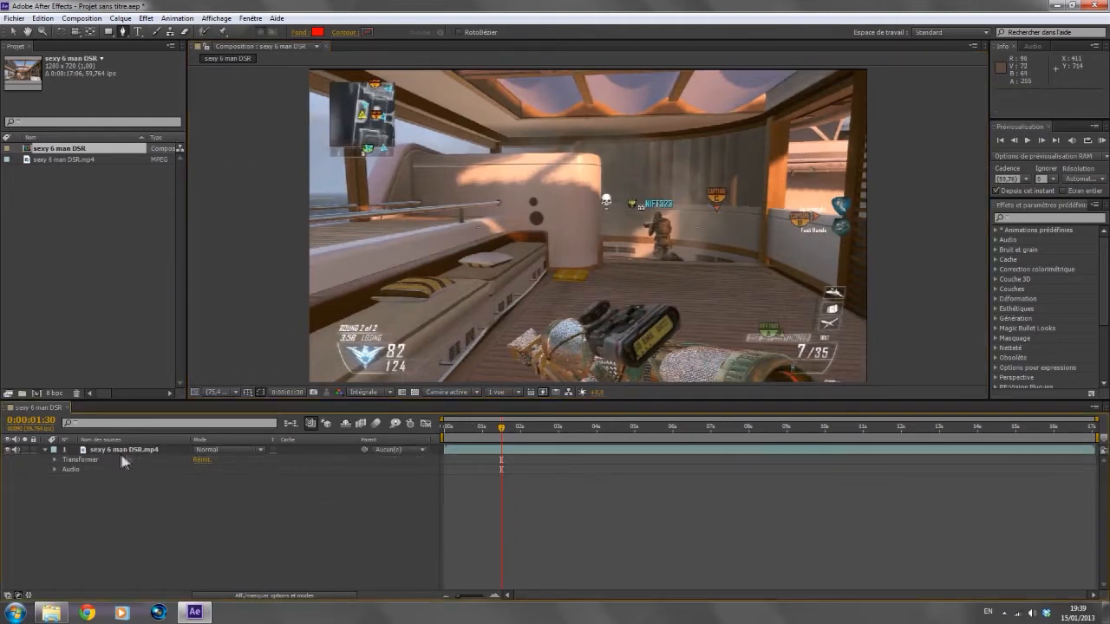
Draw a closed four-point Pen mask around the soldier on the sexy 6 man DSR.mp4 layer and remove that mask
click(124, 450)
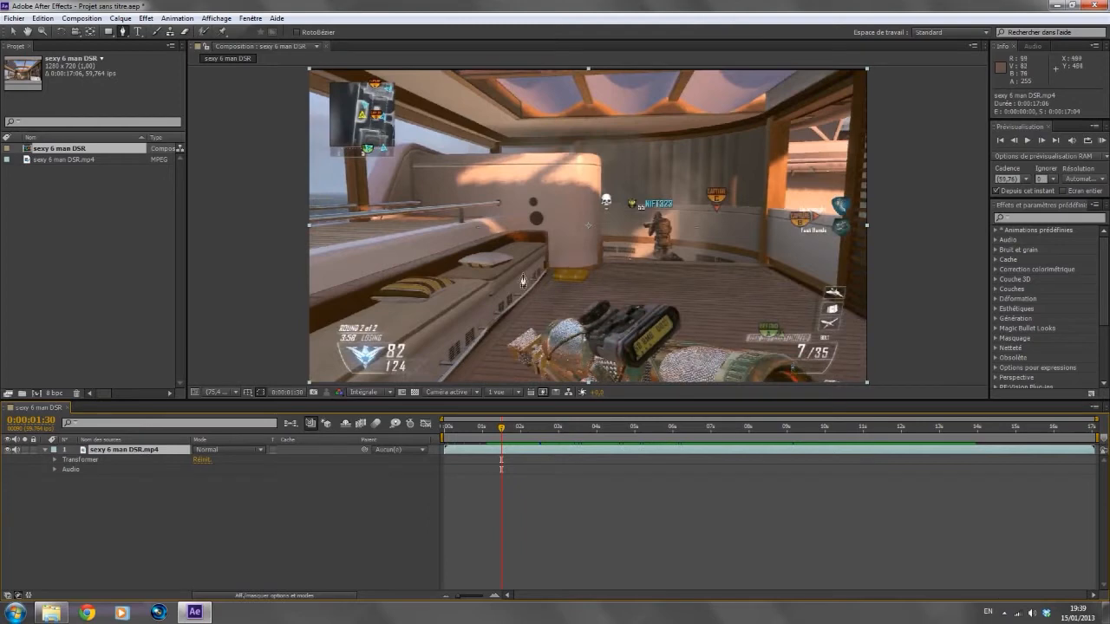
click(564, 255)
click(696, 254)
click(714, 162)
click(572, 185)
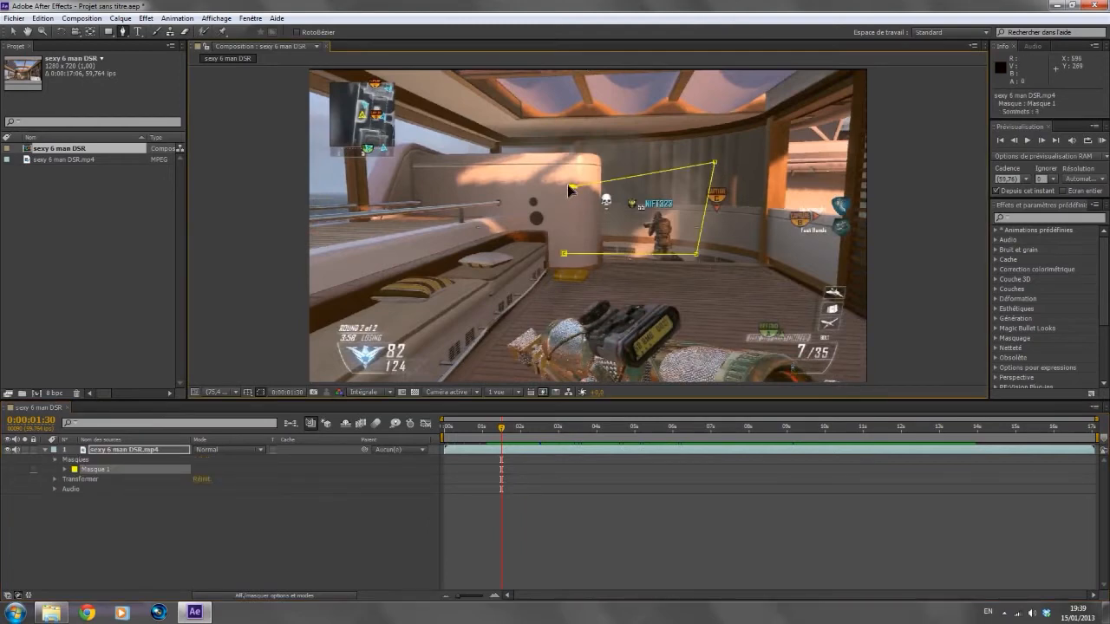
click(564, 256)
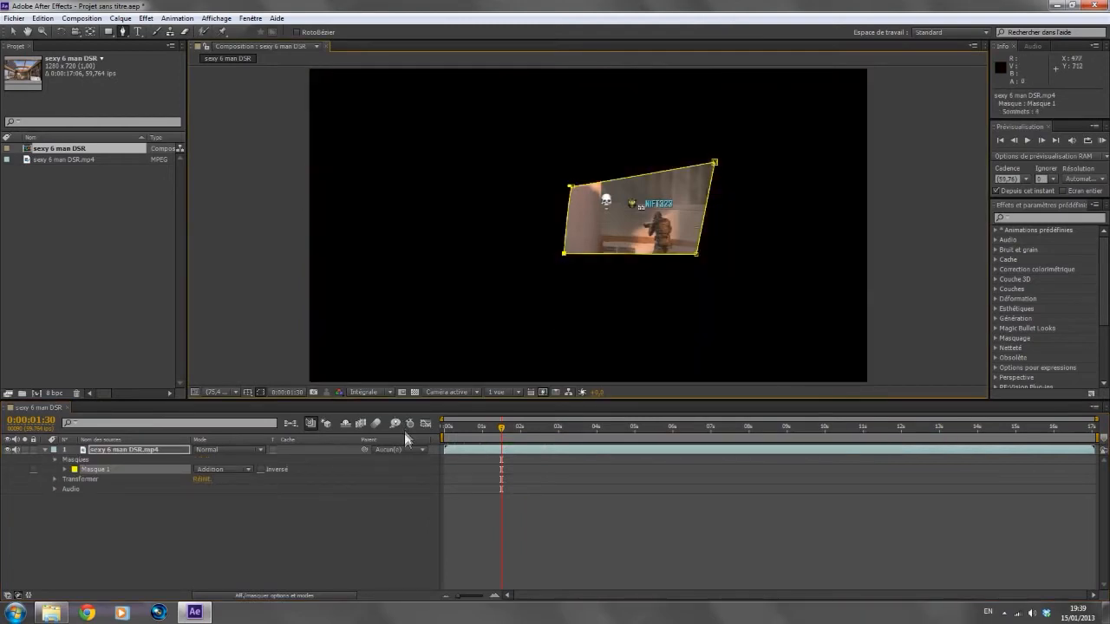
key(ctrl+z)
key(ctrl+z)
key(Delete)
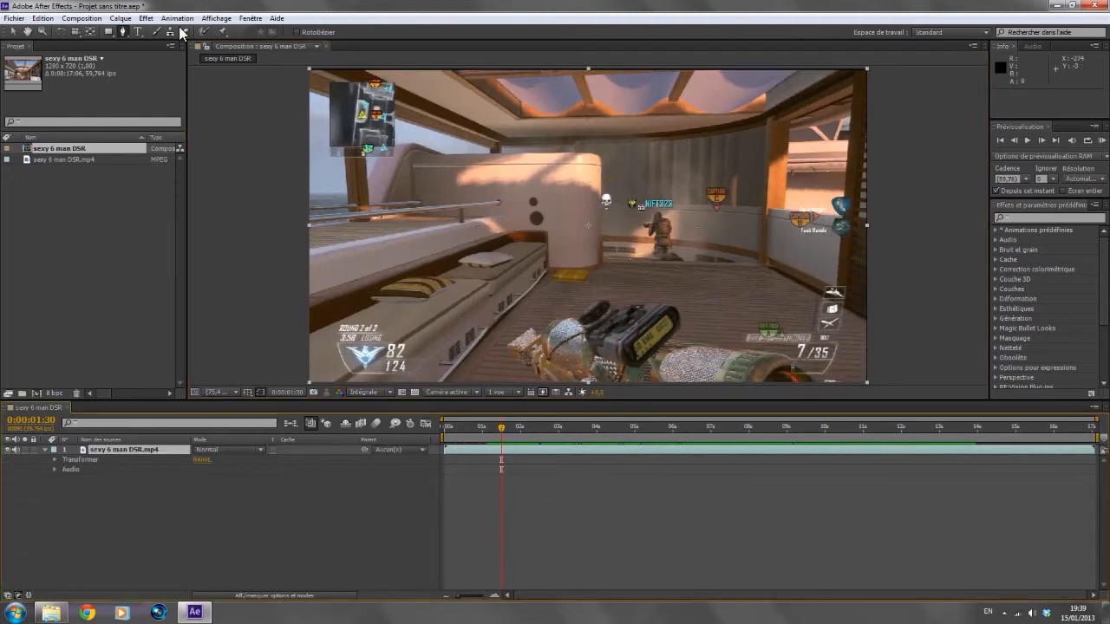
Add a text layer reading "Tuto" near the middle of the image
click(139, 32)
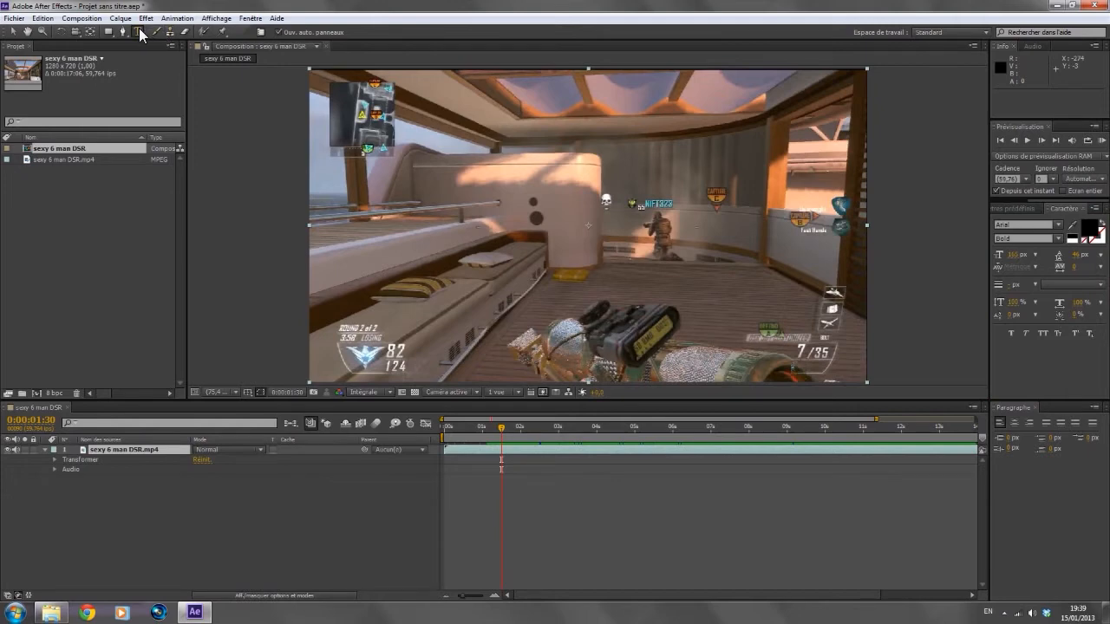
click(507, 224)
text(g)
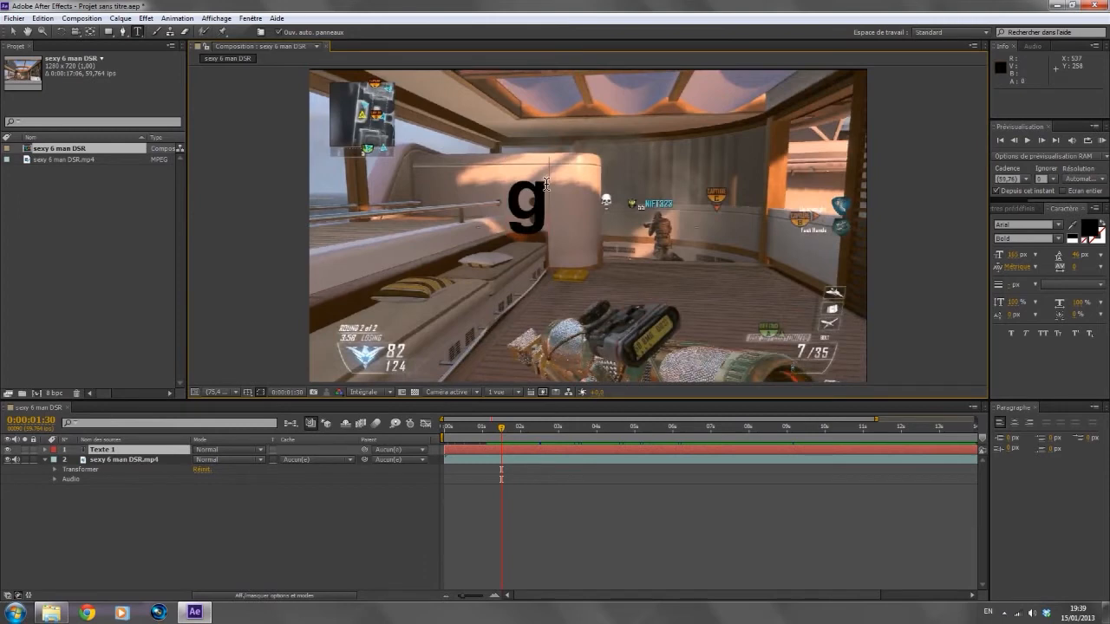
text(fg)
key(BackSpace)
key(BackSpace)
key(BackSpace)
text(Tuto)
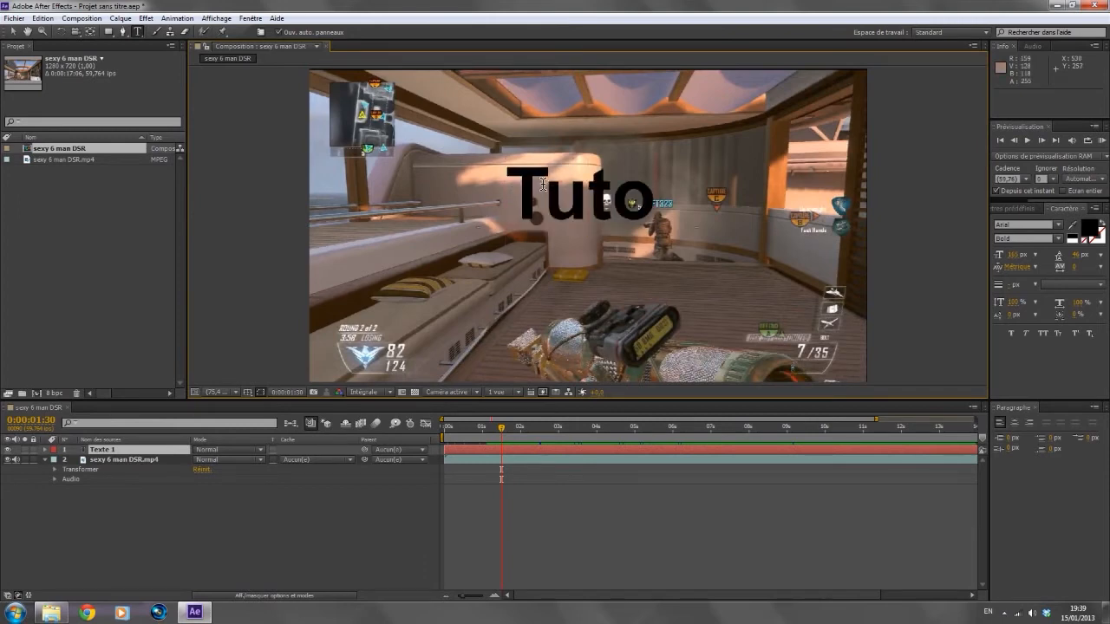
Finish the text editing and delete the Tuto text layer
double_click(631, 191)
click(195, 551)
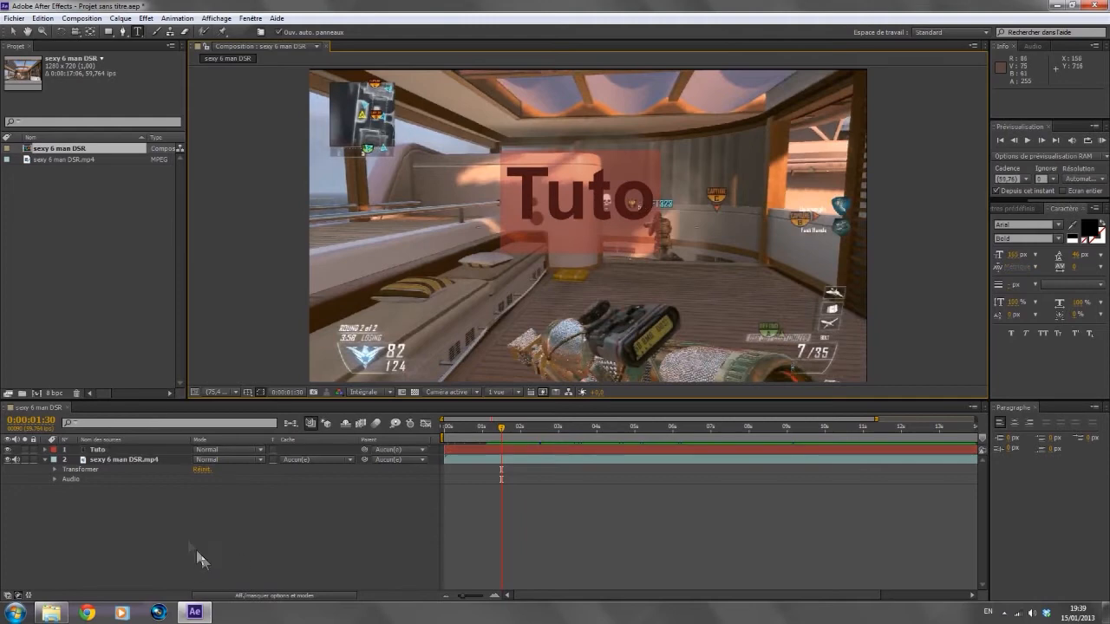
click(97, 452)
key(Delete)
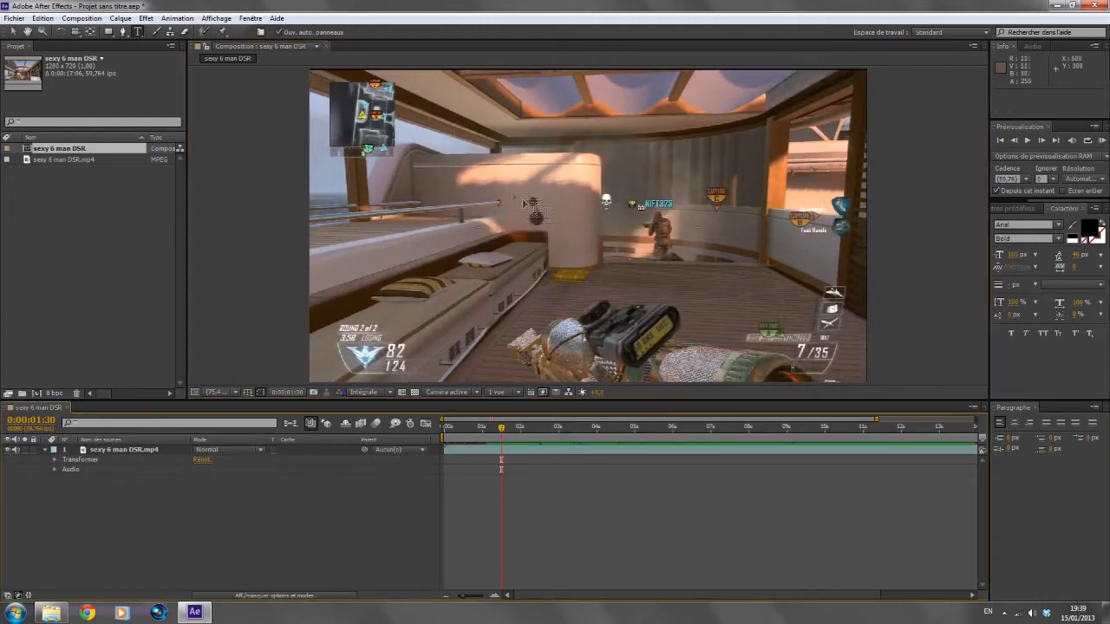
Activate the Brush, Clone Stamp and Eraser tools in turn to show them, and return to the Selection tool
click(157, 33)
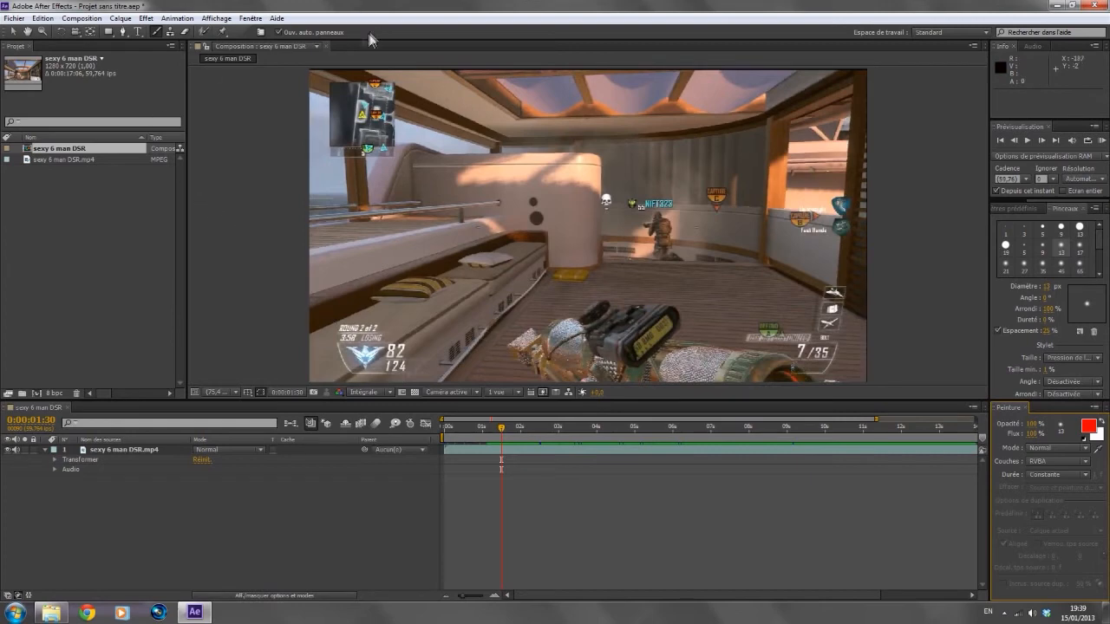
click(170, 31)
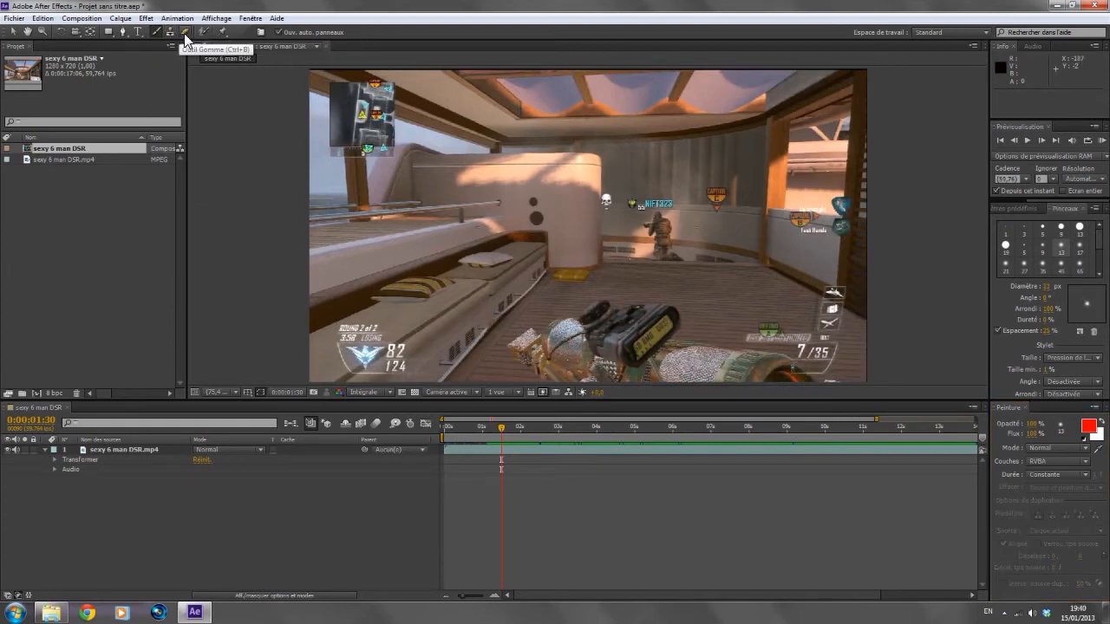
click(183, 32)
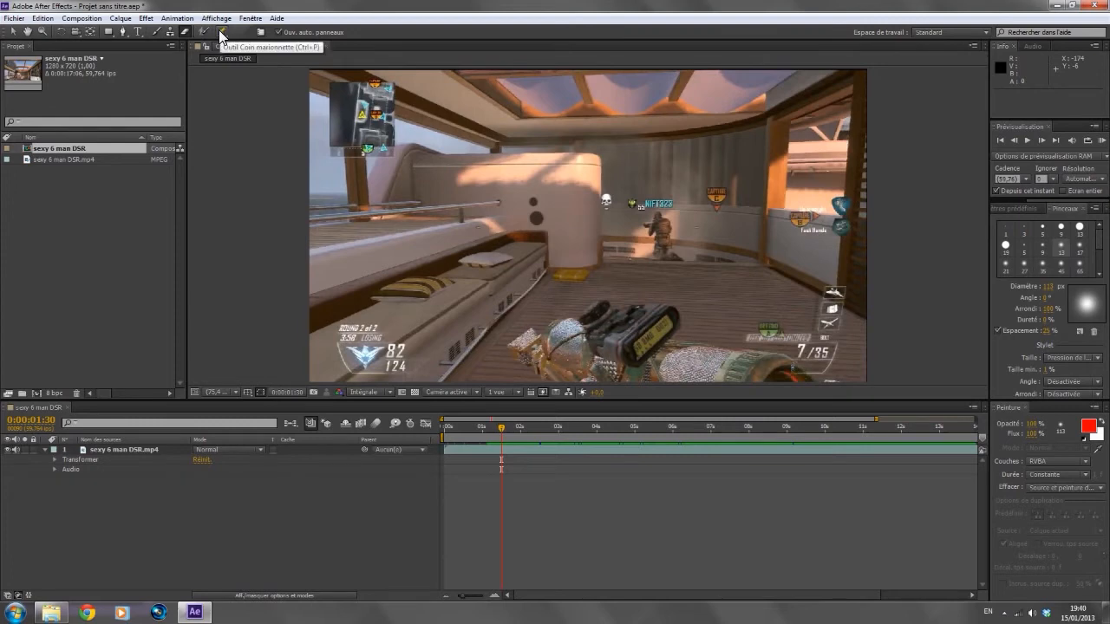
click(7, 33)
Select the sexy 6 man DSR.mp4 layer, set the current time to 0:00:00:37 and expand the layer's Transformer properties
click(119, 448)
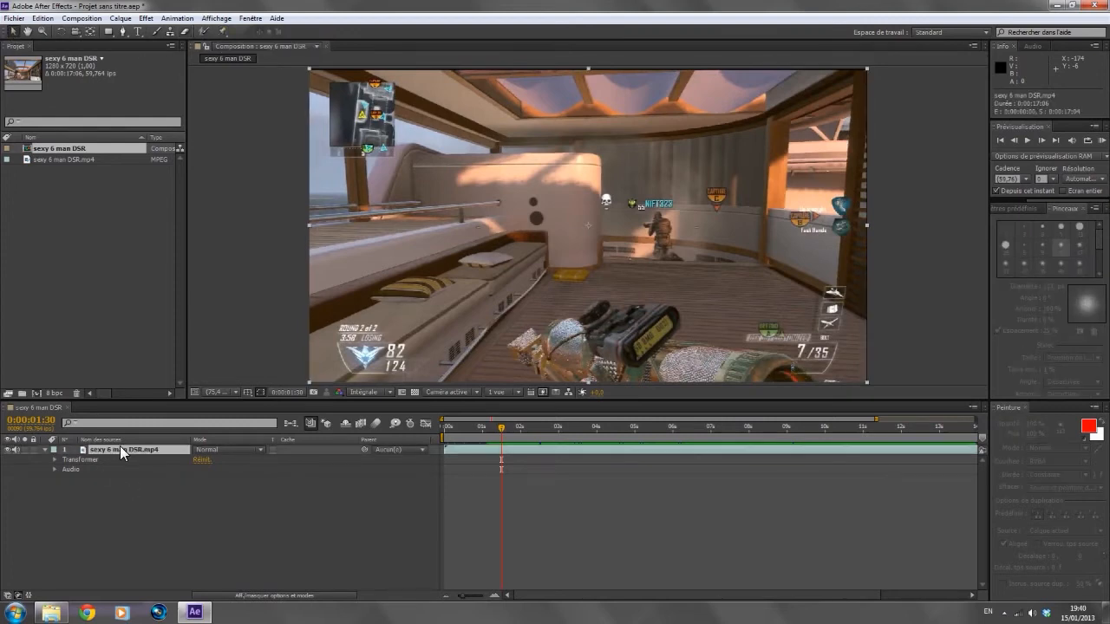
drag(506, 425, 468, 428)
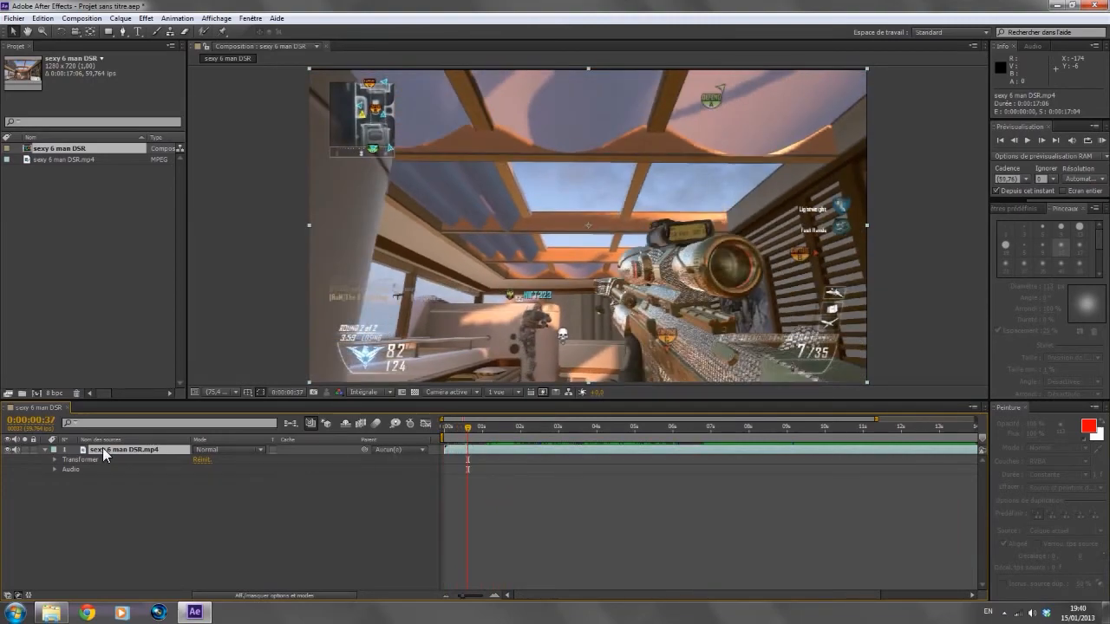
click(46, 451)
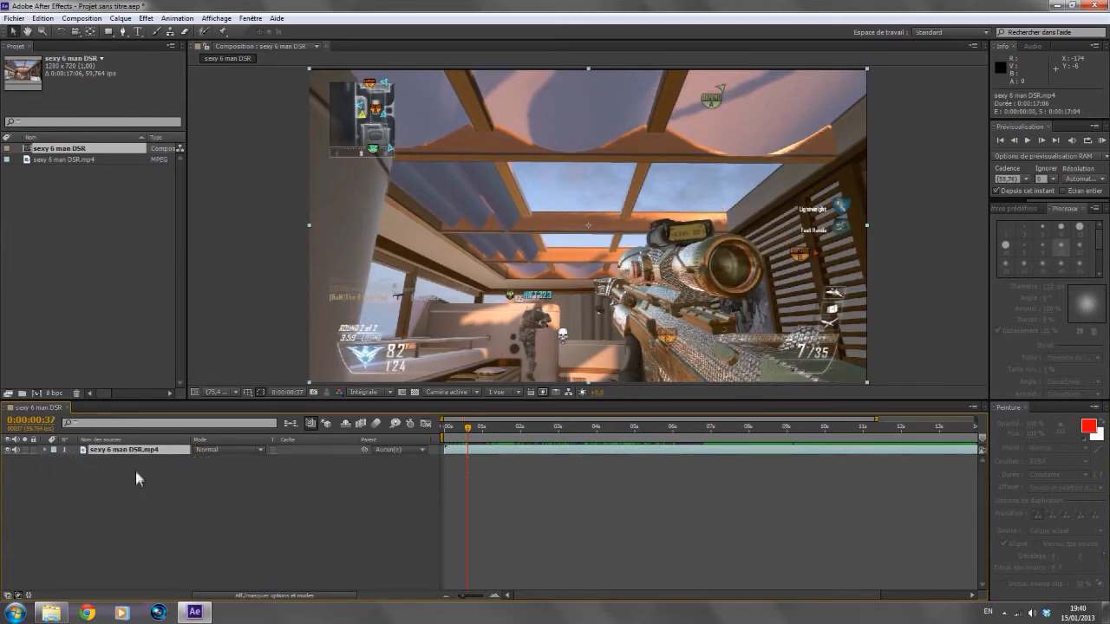
click(44, 450)
click(55, 469)
click(54, 469)
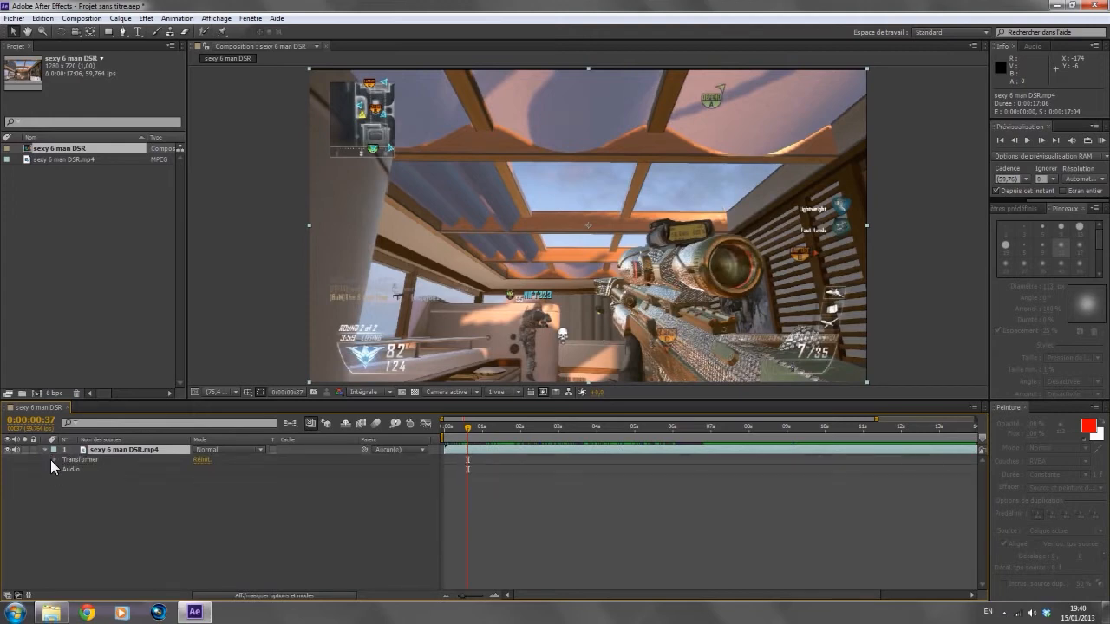
click(54, 460)
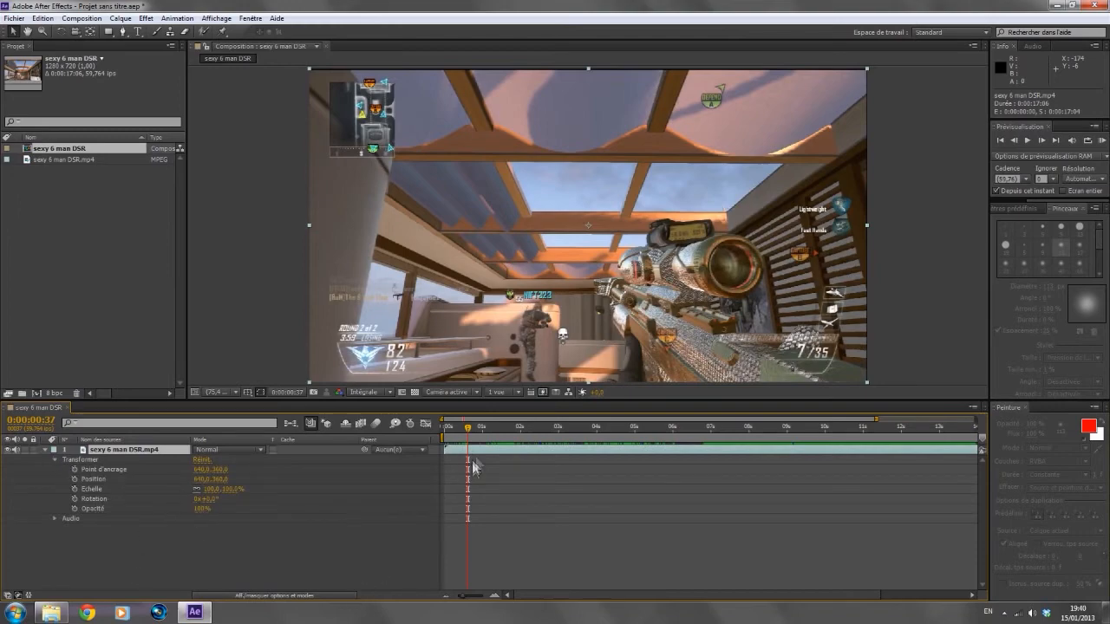
Split the sexy 6 man DSR.mp4 layer at 0:00:02:20, delete the earlier part and select the remaining one
drag(471, 431, 532, 448)
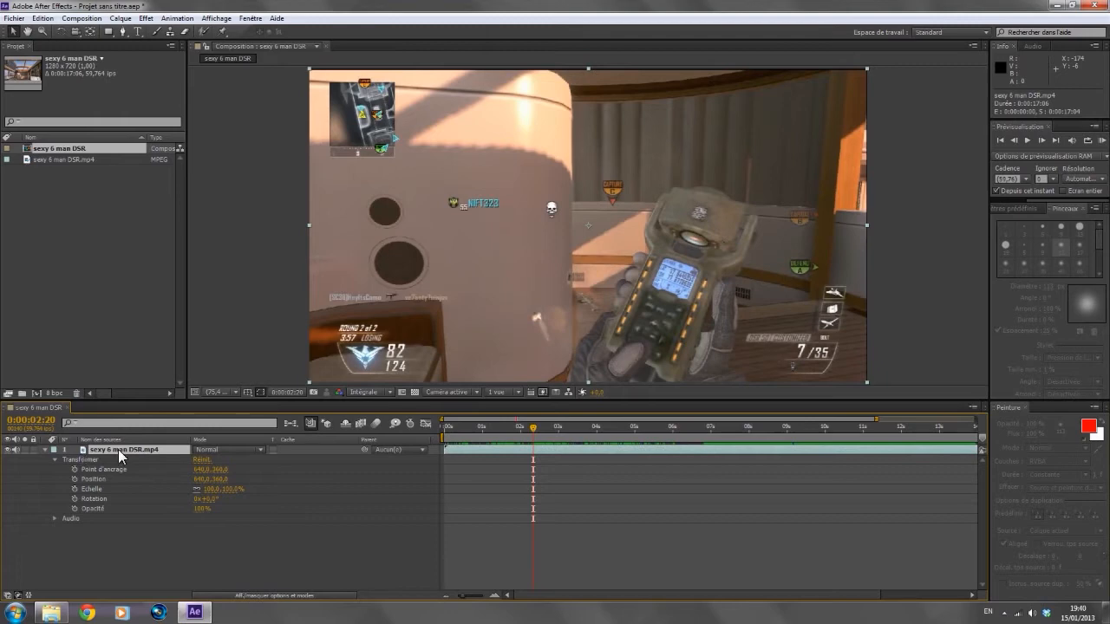
key(ctrl+shift+d)
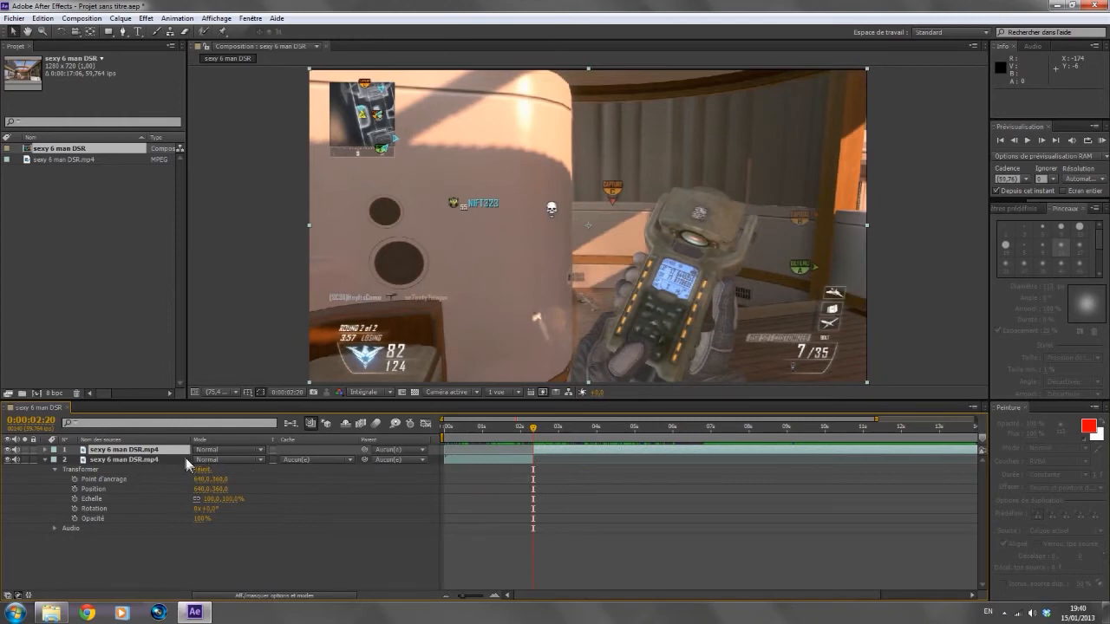
click(165, 458)
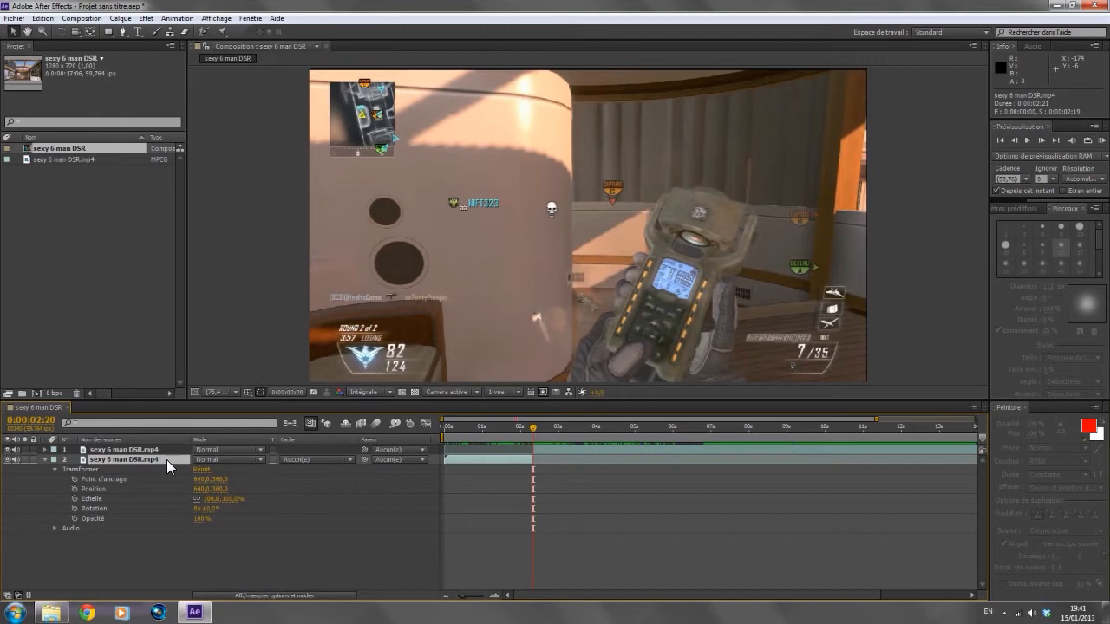
key(Delete)
click(112, 449)
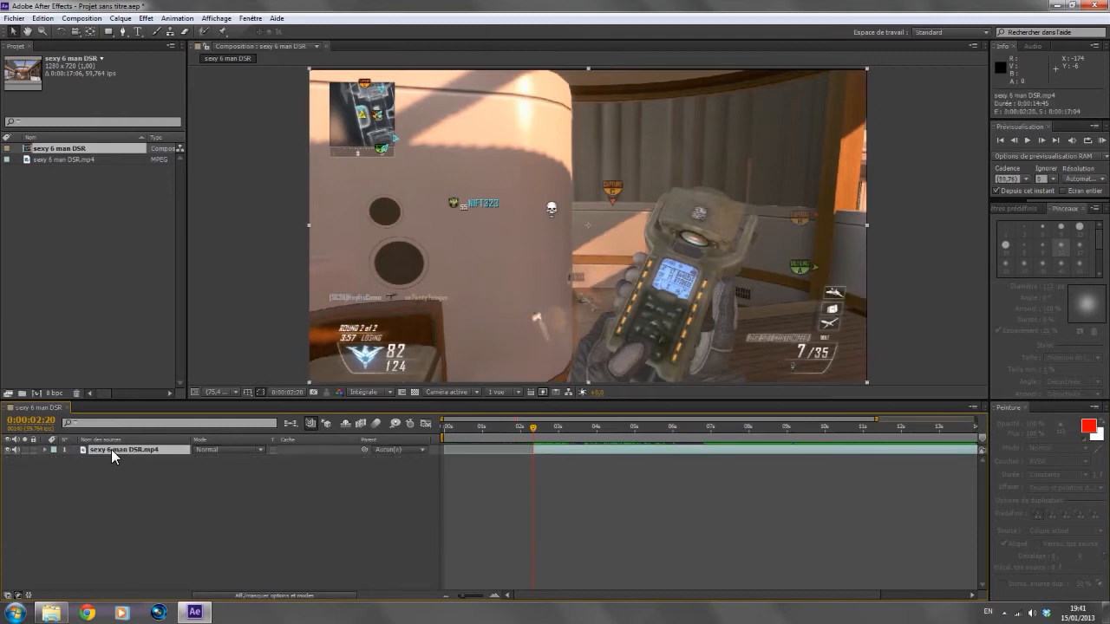
Expand the remaining layer's Transformer properties, shift the clip to the start of the timeline and enlarge the time scale
click(43, 449)
click(56, 461)
drag(531, 428, 467, 457)
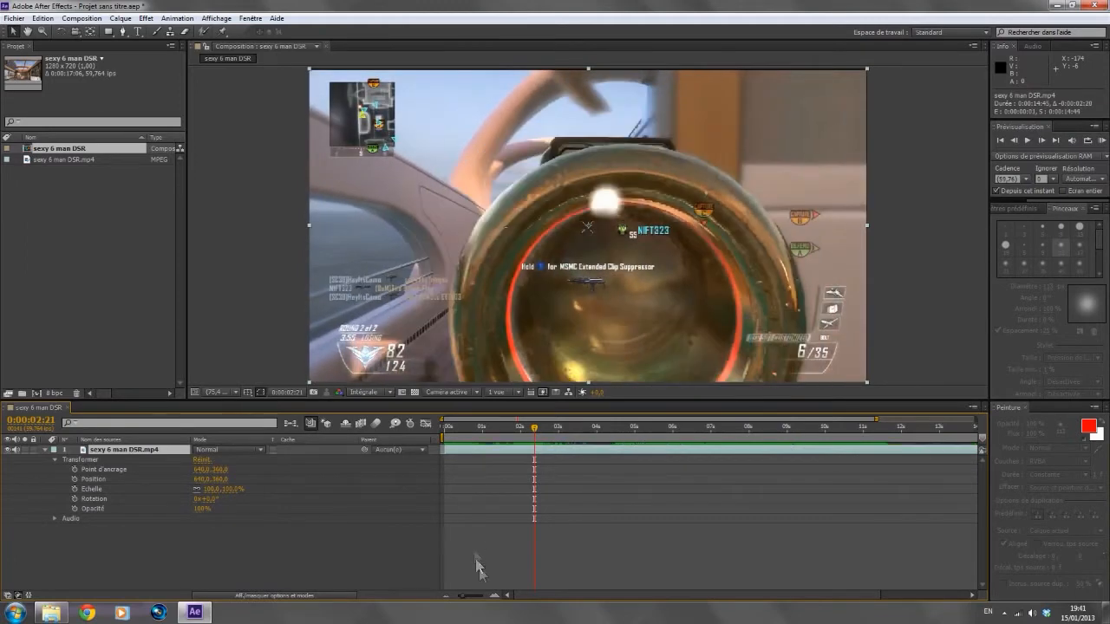
drag(461, 597, 478, 599)
drag(612, 594, 582, 593)
Set the current time to 0:00:00:00 and enable keyframing for the layer's Opacité property
drag(771, 434, 442, 432)
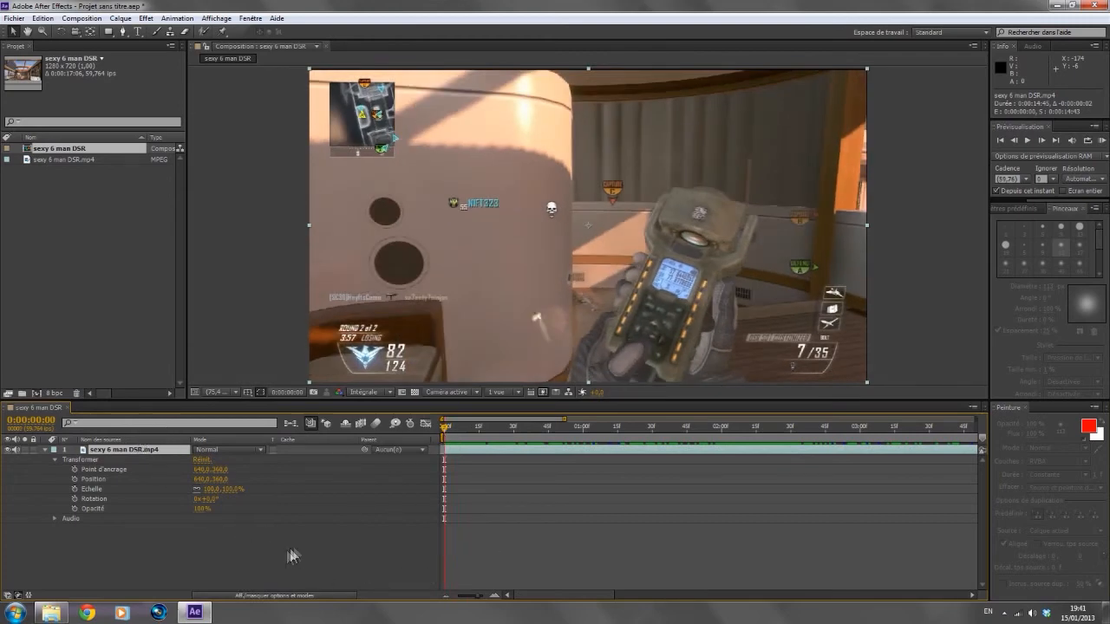
mouse_move(444, 429)
mouse_down()
mouse_move(461, 432)
mouse_move(440, 433)
mouse_up()
click(74, 510)
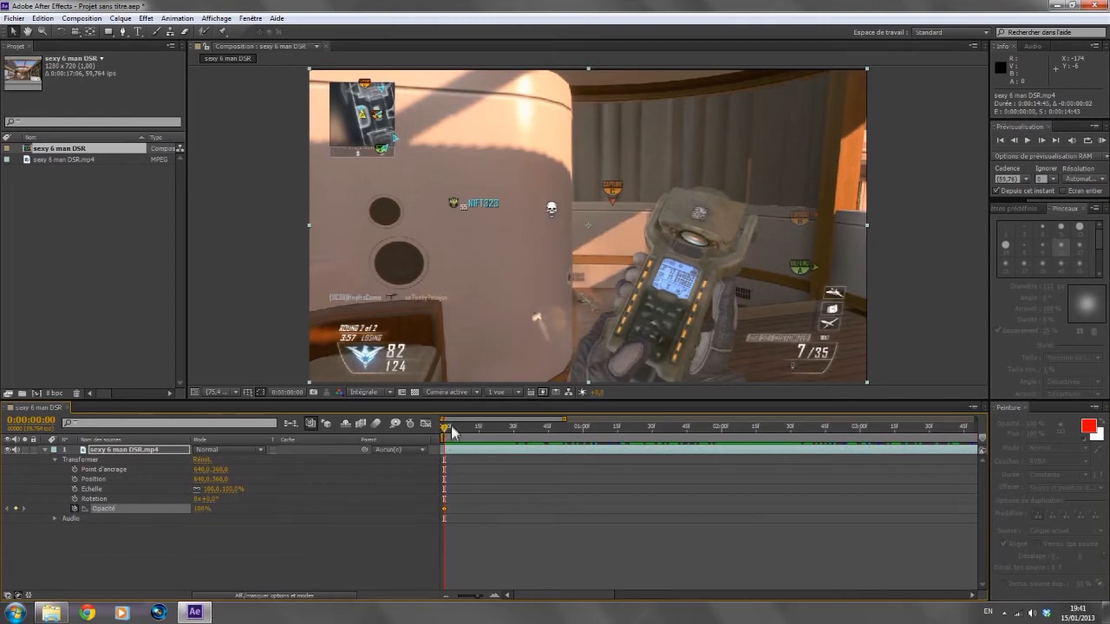
Try a lower Opacité keyframe at about one second, return to the start of the timeline and undo the keyframe
drag(445, 429, 584, 443)
drag(208, 508, 156, 512)
drag(588, 425, 442, 477)
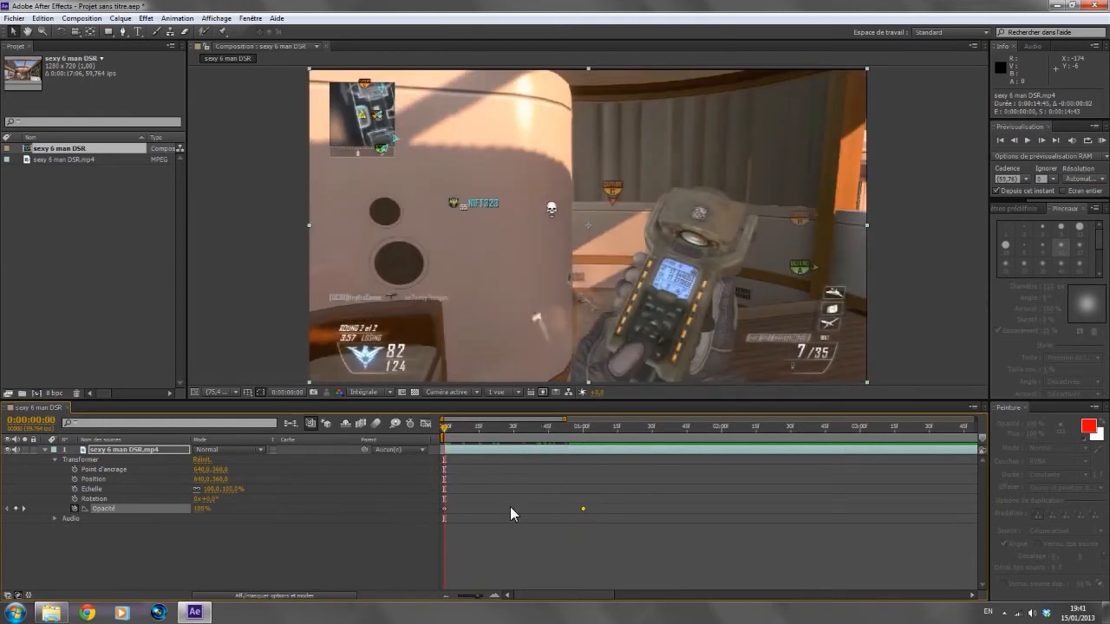
key(ctrl+z)
drag(582, 447, 407, 436)
Create a fade-in by keyframing Opacité at 0% at 0:00:00:00 and 100% at 0:00:01:00
click(207, 511)
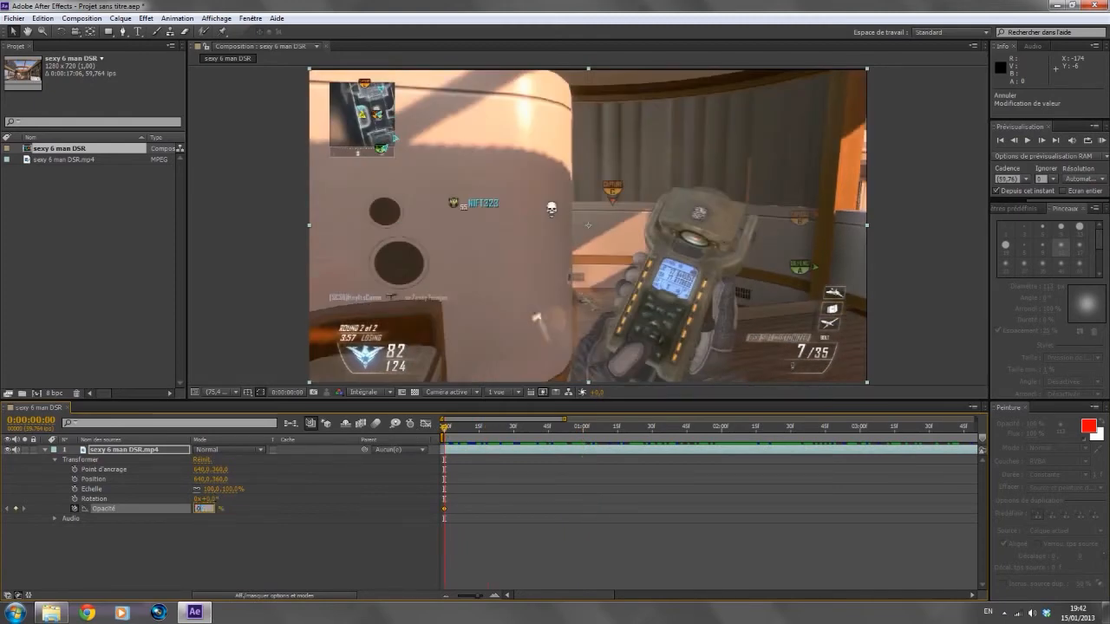
text(0)
key(Return)
drag(446, 434, 584, 440)
click(198, 510)
key(Return)
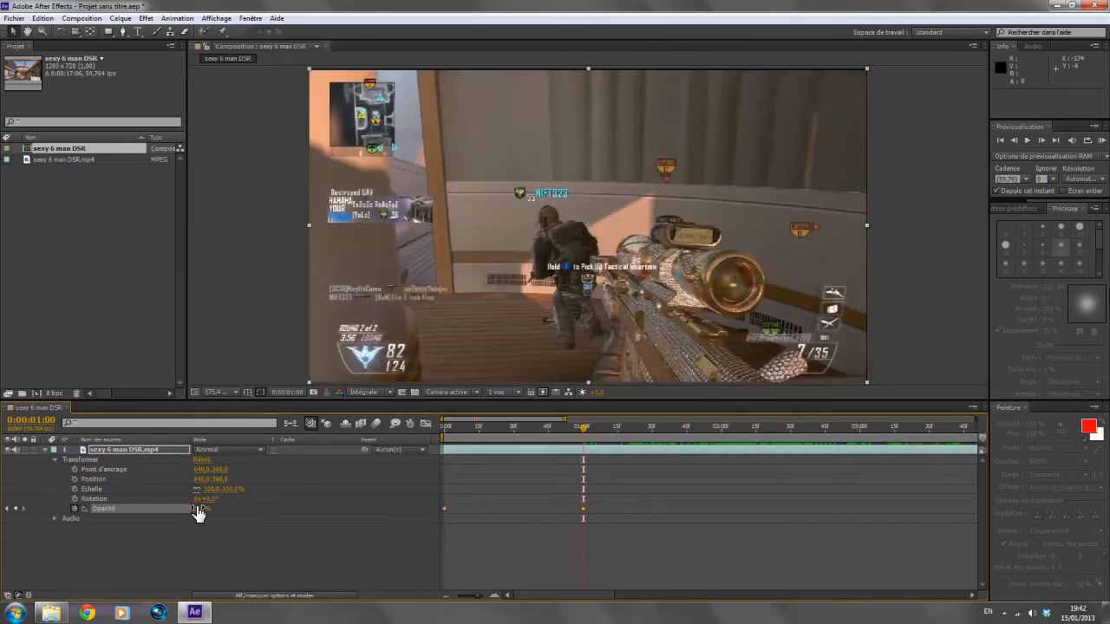
Move the current time to 0:00:02:45 and deselect the Opacité property and its layer
drag(581, 430, 579, 460)
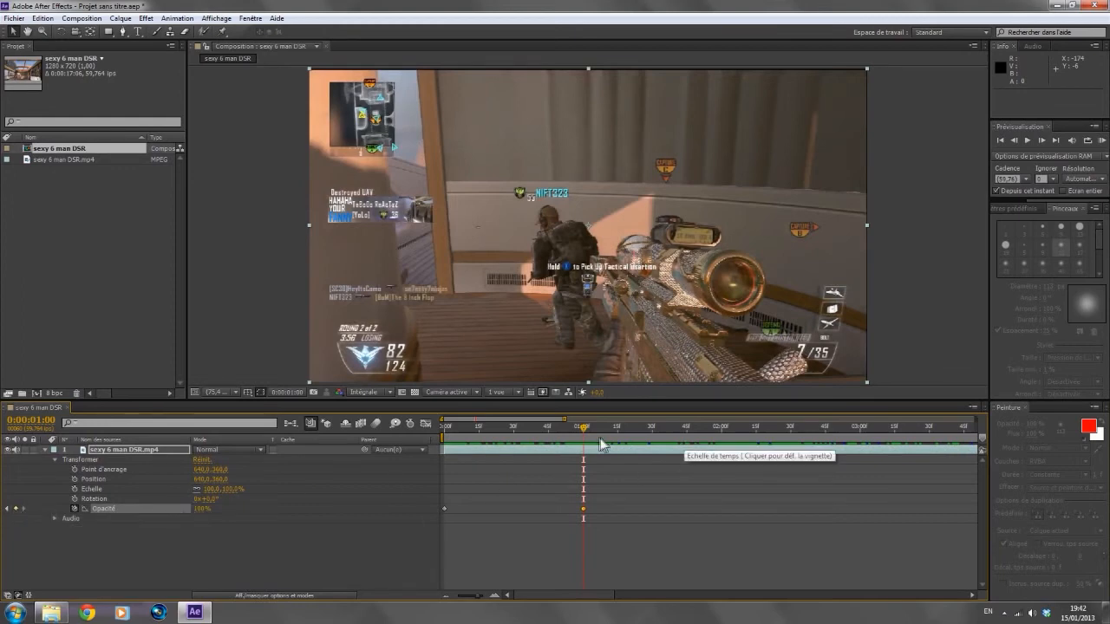
drag(581, 430, 825, 508)
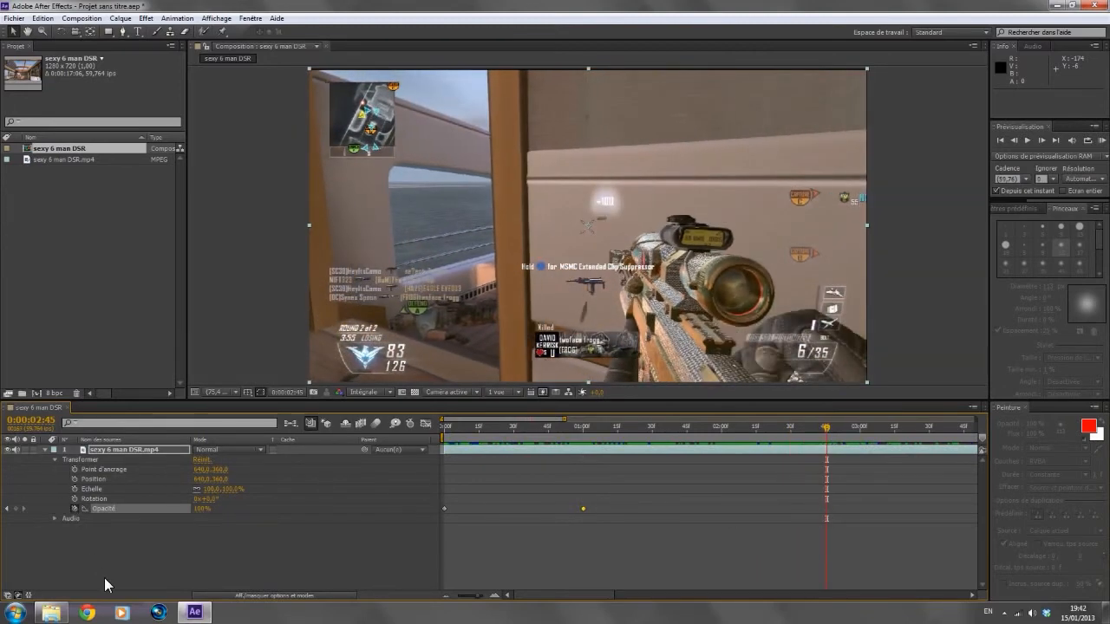
click(153, 562)
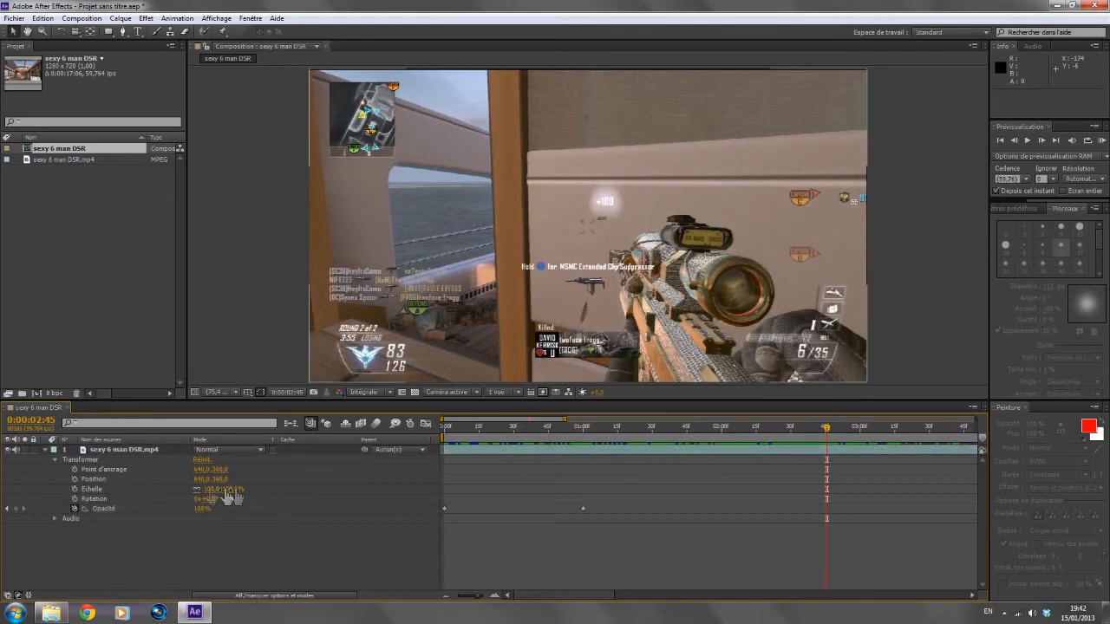
Try altering one of the clip's Transformer values and undo the change
drag(210, 497, 233, 455)
key(ctrl+z)
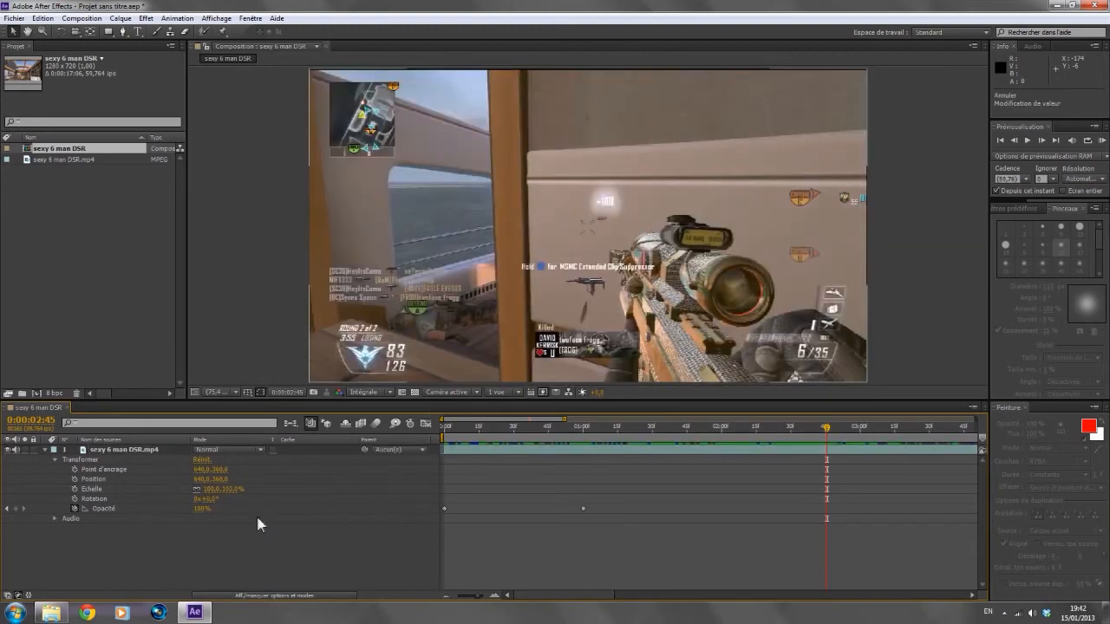
Try altering the clip's Rotation and Position values and undo both changes
drag(214, 500, 230, 500)
click(43, 18)
click(82, 31)
drag(223, 479, 127, 434)
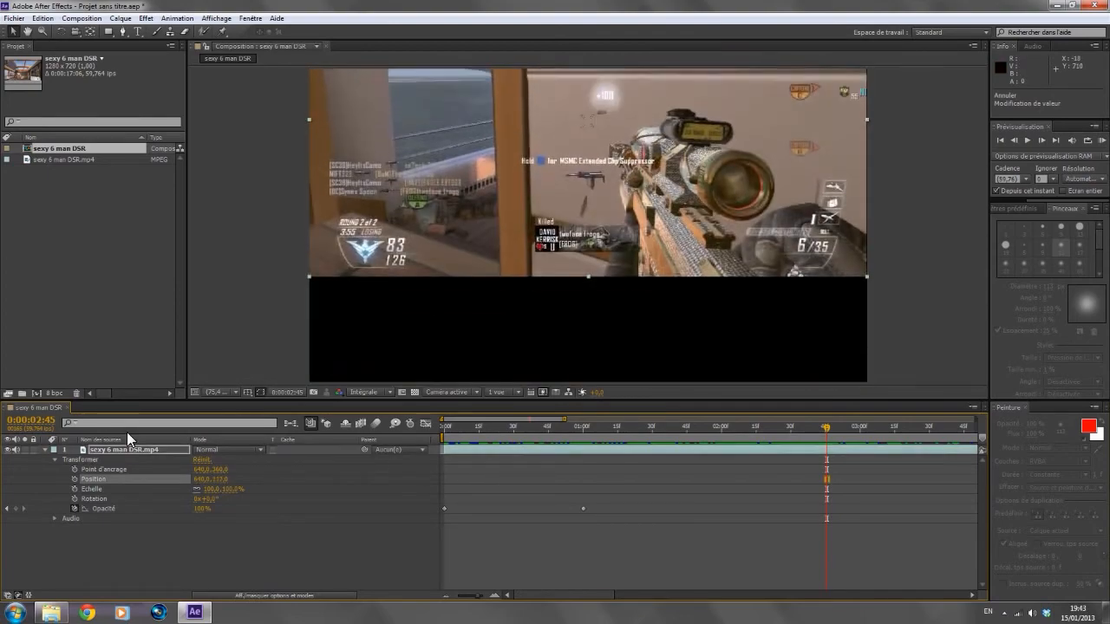
key(ctrl+z)
Move the current time to 0:00:02:30 and shorten the work area so that it ends there
drag(826, 430, 790, 556)
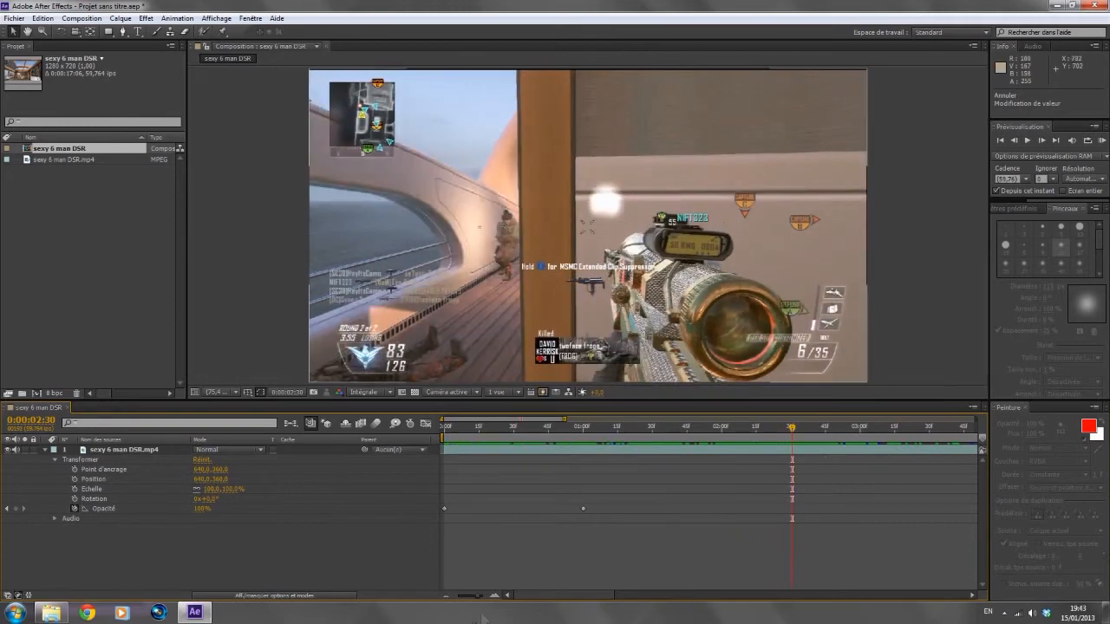
drag(476, 596, 450, 597)
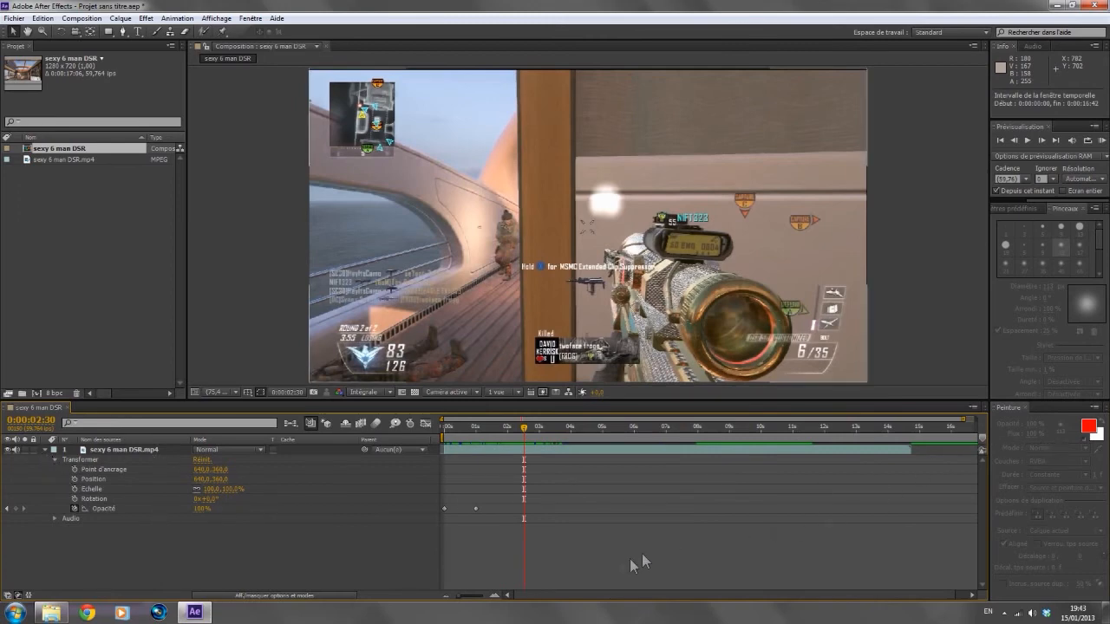
drag(459, 596, 453, 598)
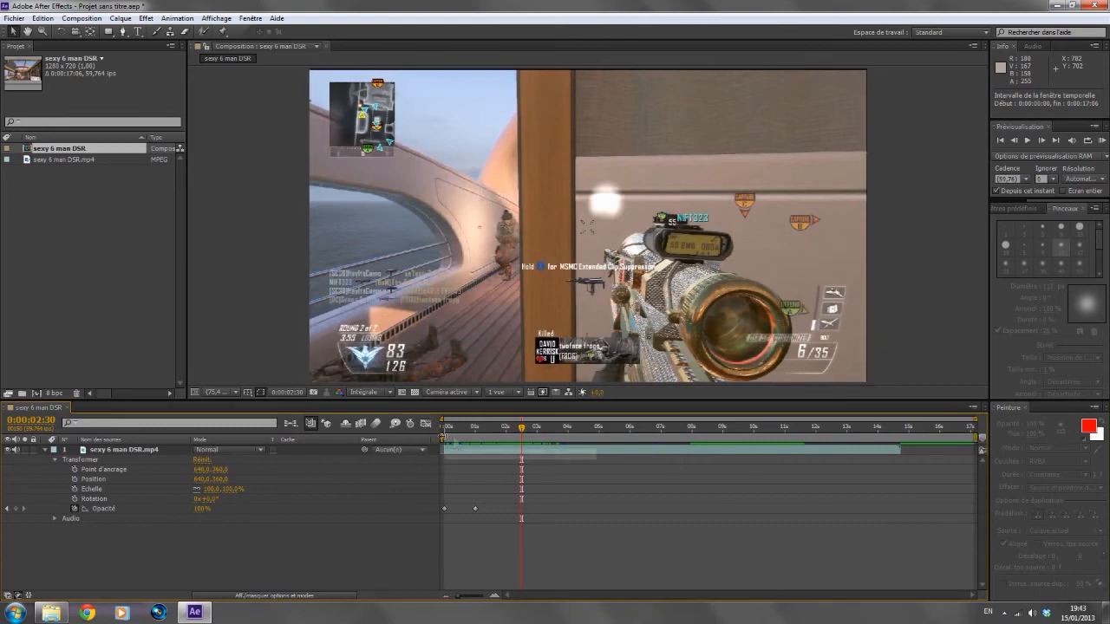
drag(974, 436, 656, 517)
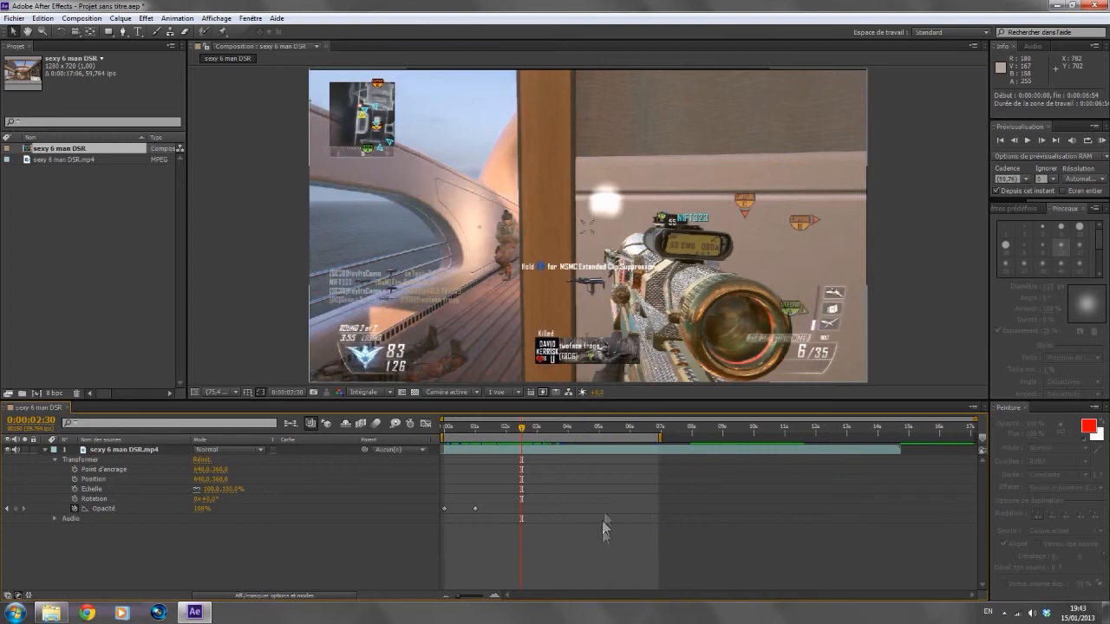
drag(660, 433, 566, 444)
drag(458, 596, 482, 596)
click(439, 596)
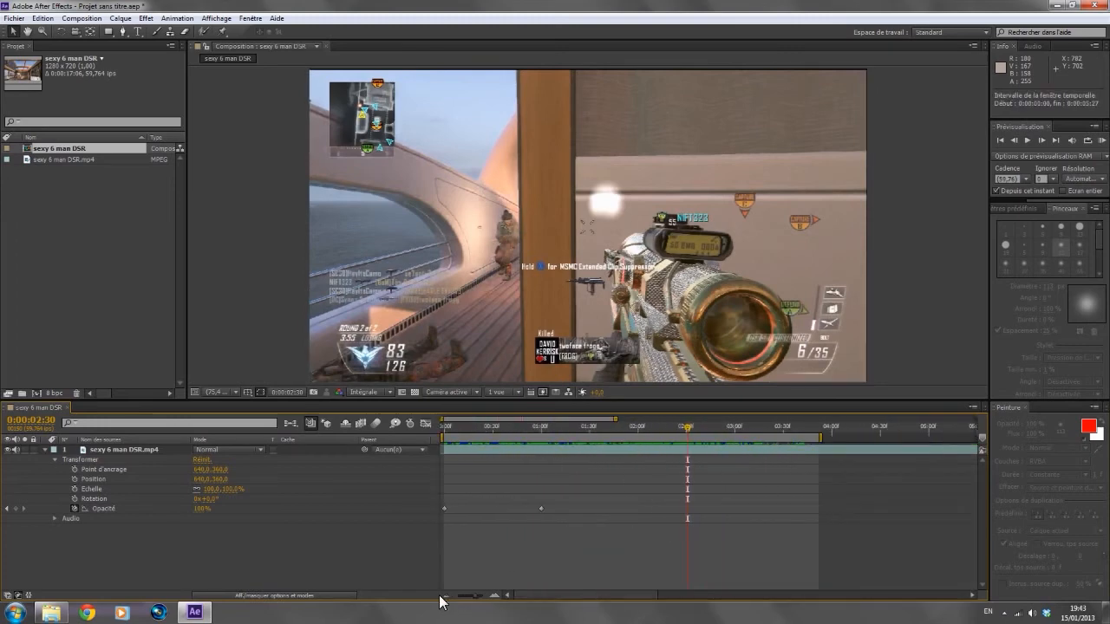
drag(820, 437, 692, 440)
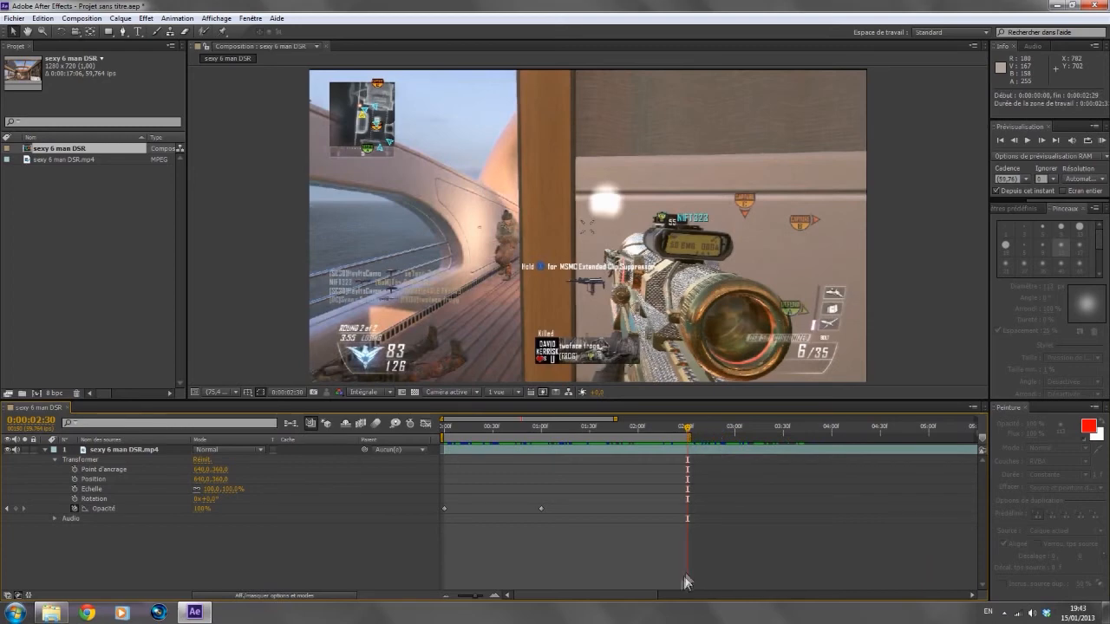
drag(477, 603, 494, 598)
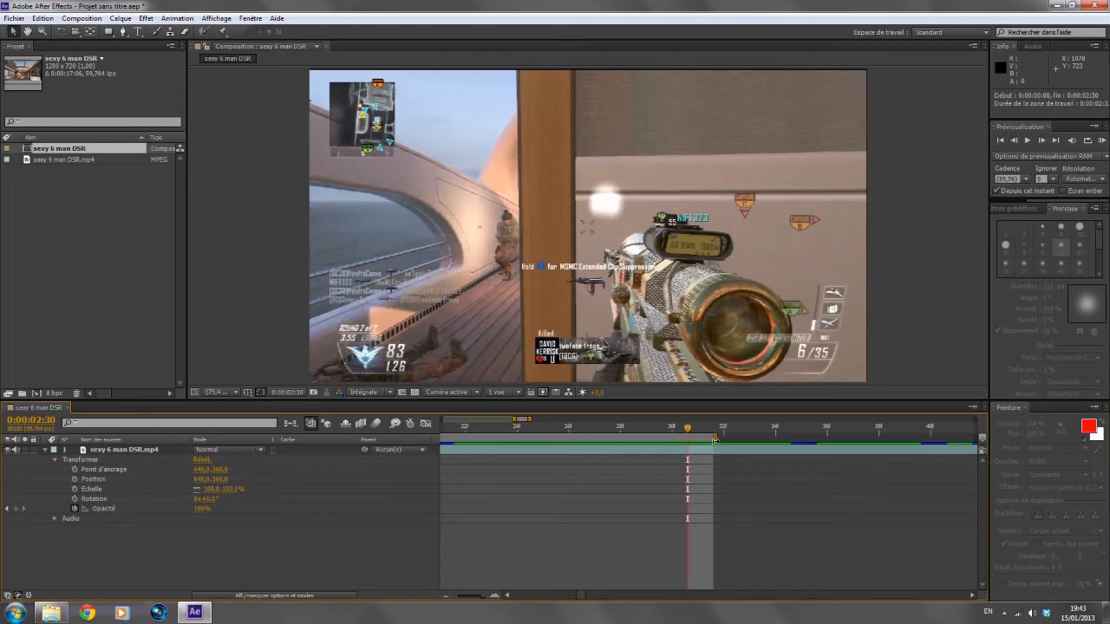
click(444, 596)
click(444, 596)
click(444, 596)
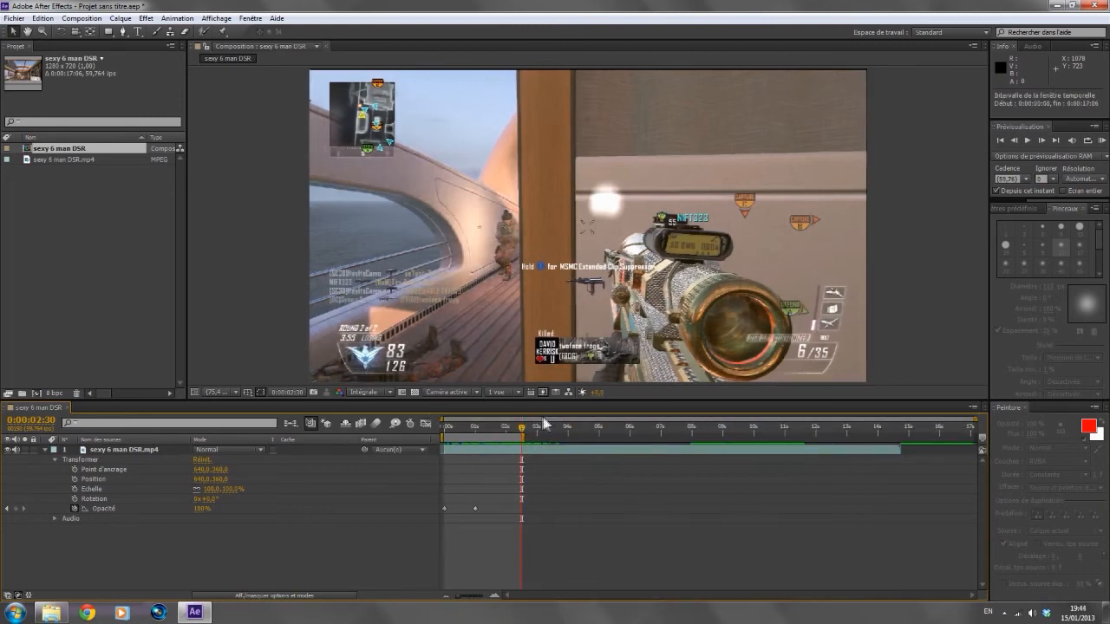
Move the current time to 0:00:01:44 and add the composition to the render queue
drag(520, 428, 498, 437)
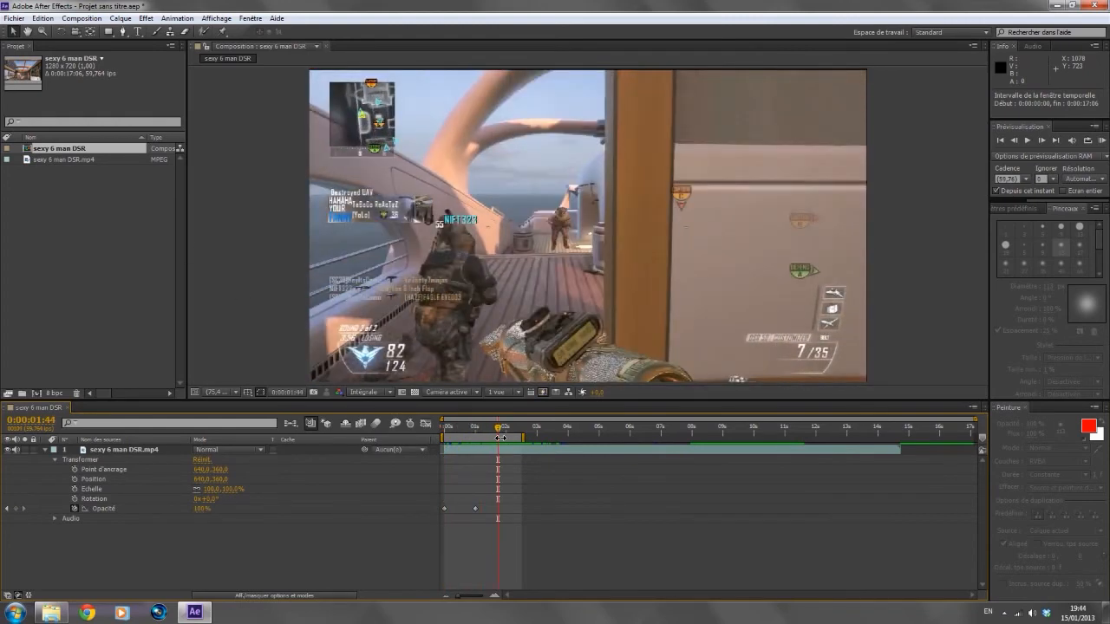
click(82, 18)
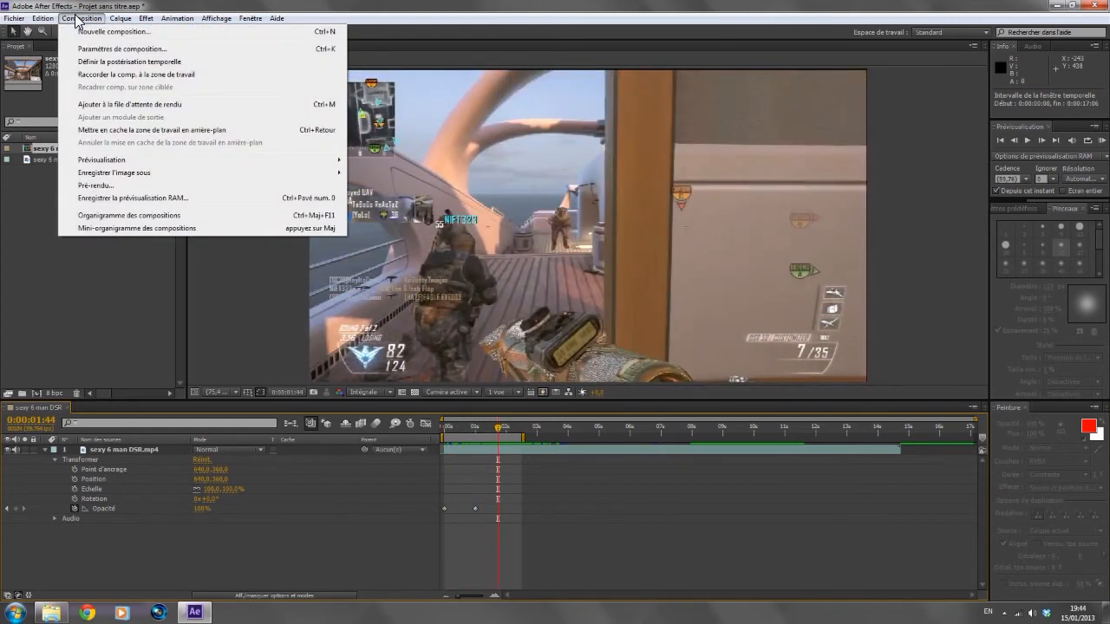
click(110, 105)
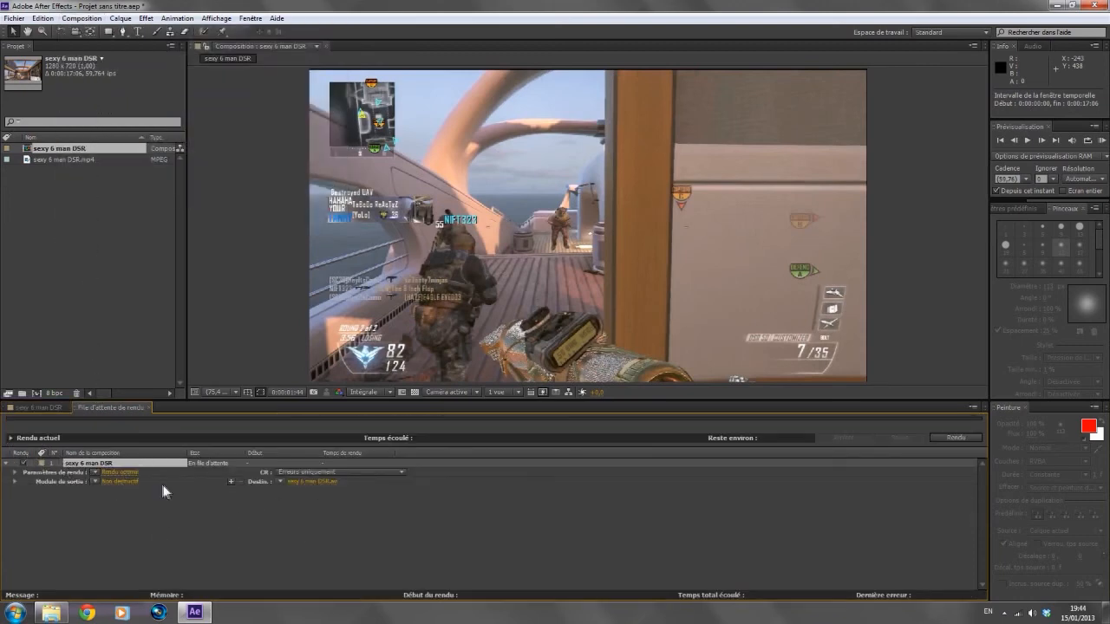
Configure the render settings with Optimale quality and Intégrale resolution for the queued composition
click(109, 471)
click(501, 186)
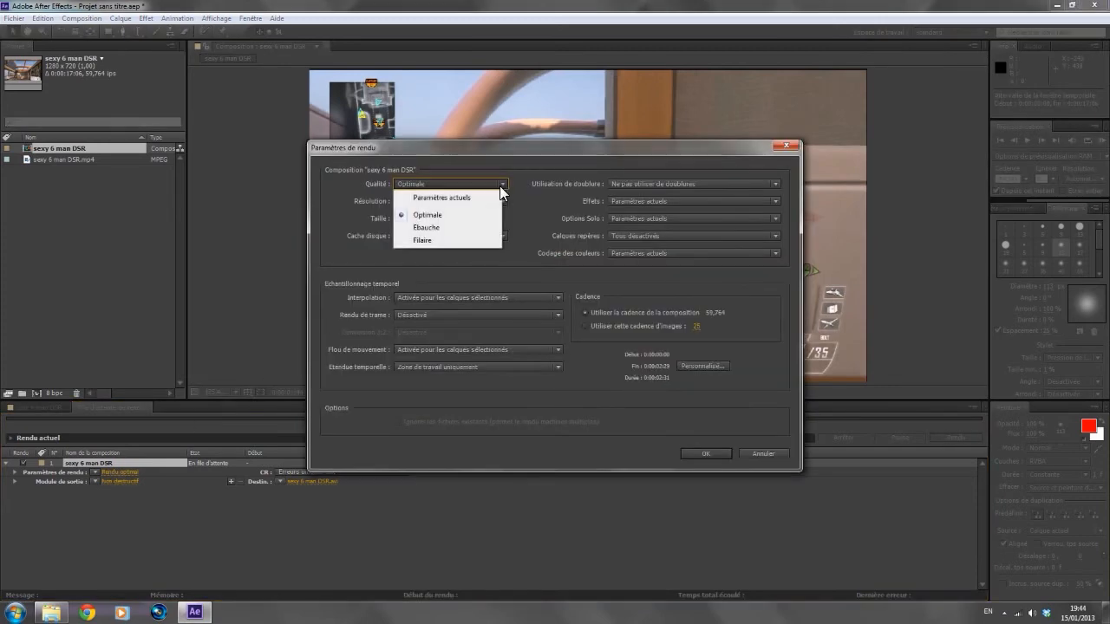
click(436, 214)
click(432, 210)
click(468, 237)
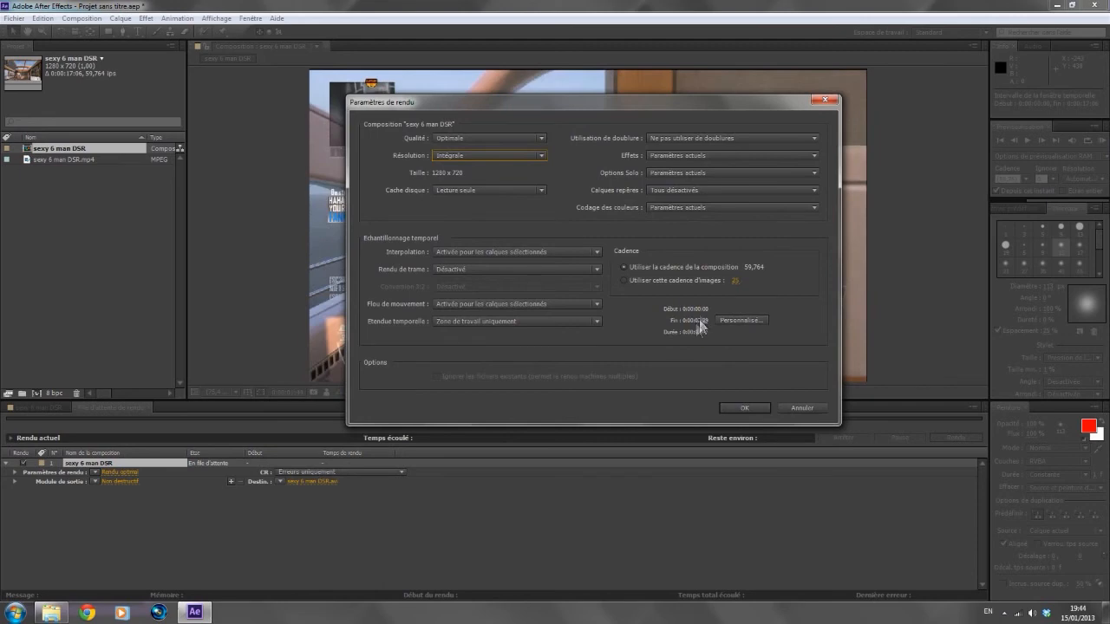
click(745, 408)
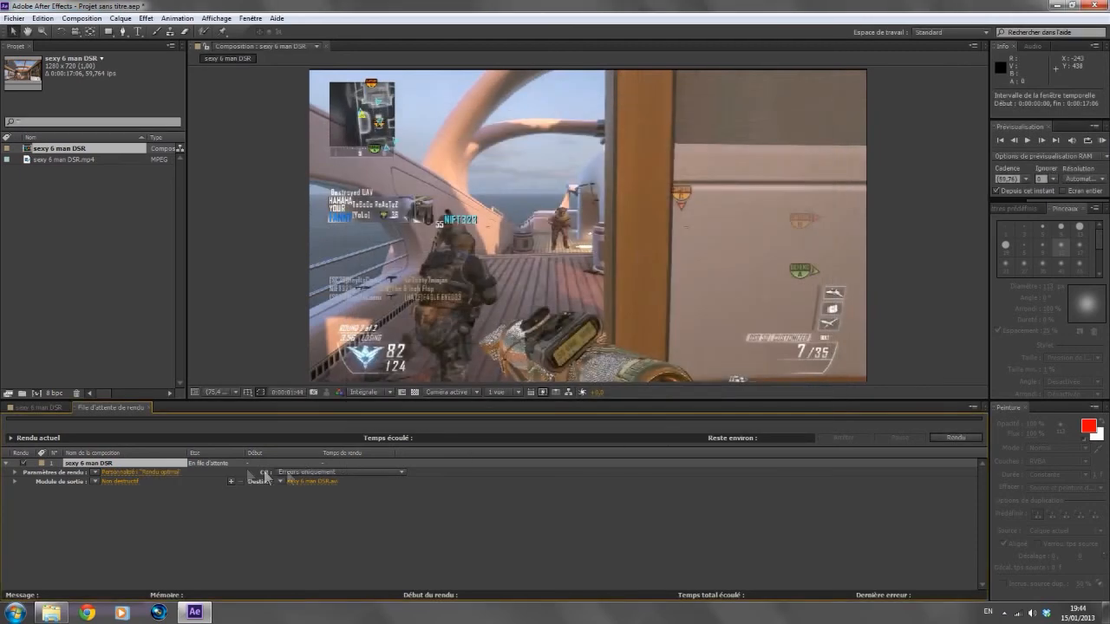
Set the output module's format to QuickTime with the H.264 video codec
click(115, 482)
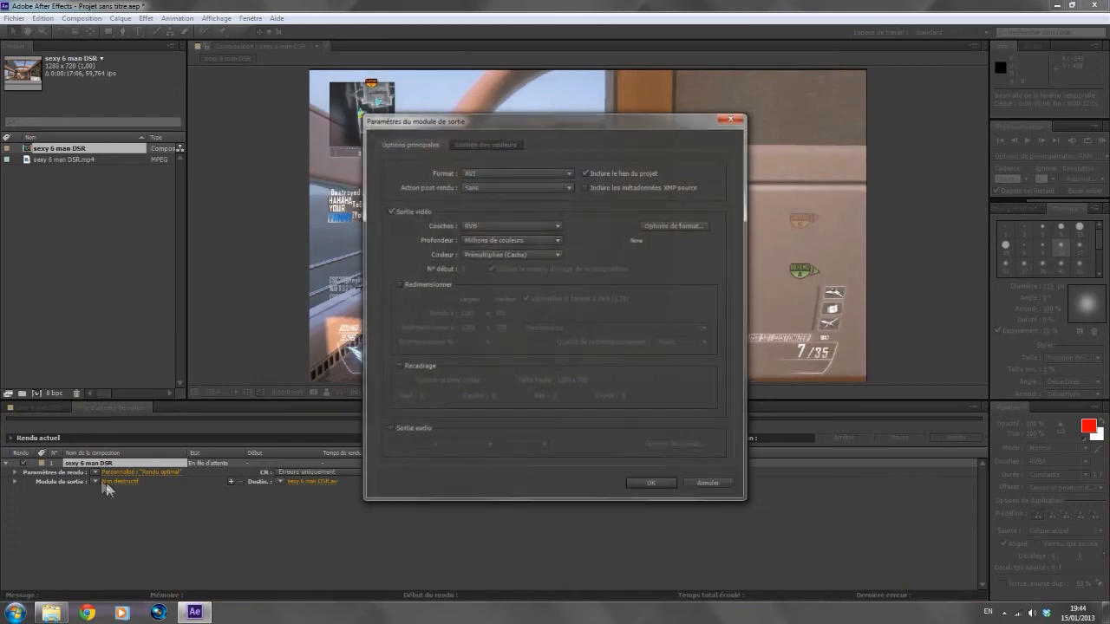
click(504, 172)
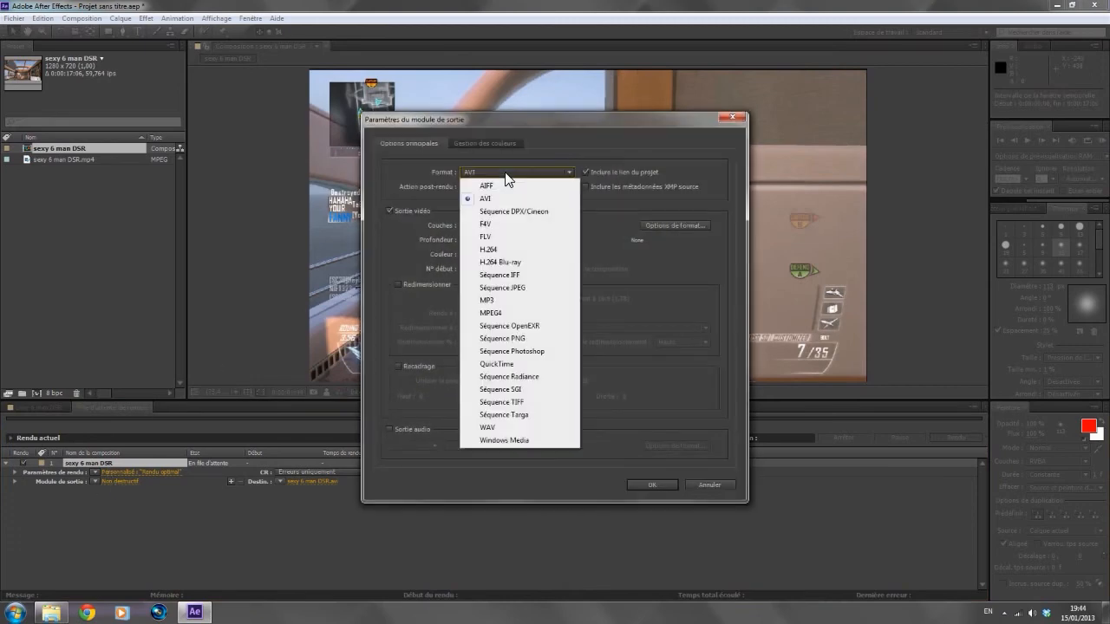
click(509, 366)
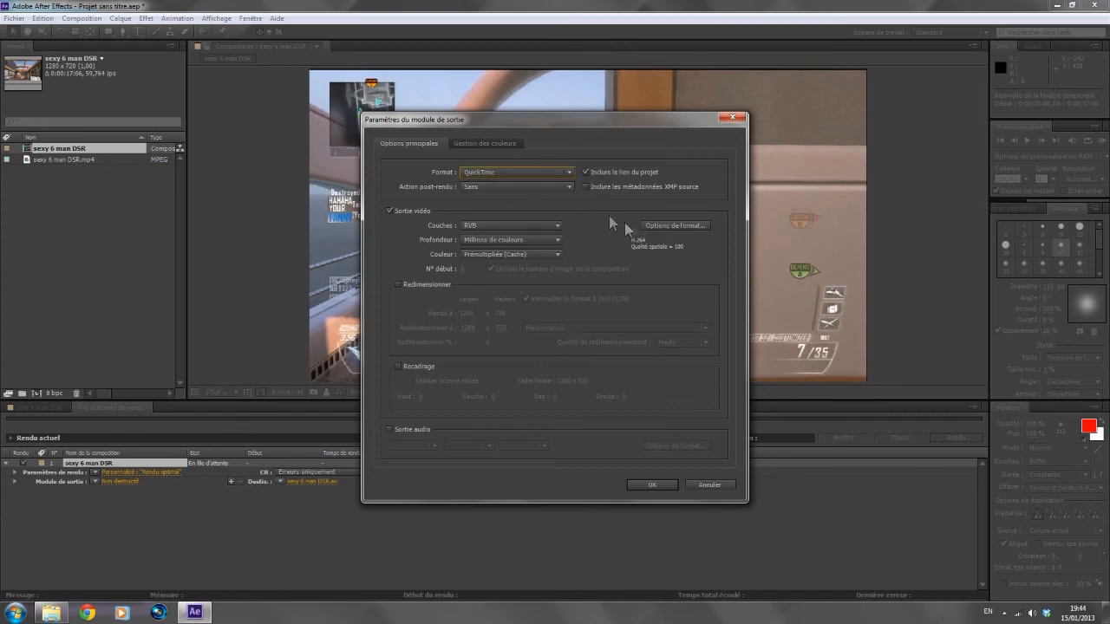
click(679, 227)
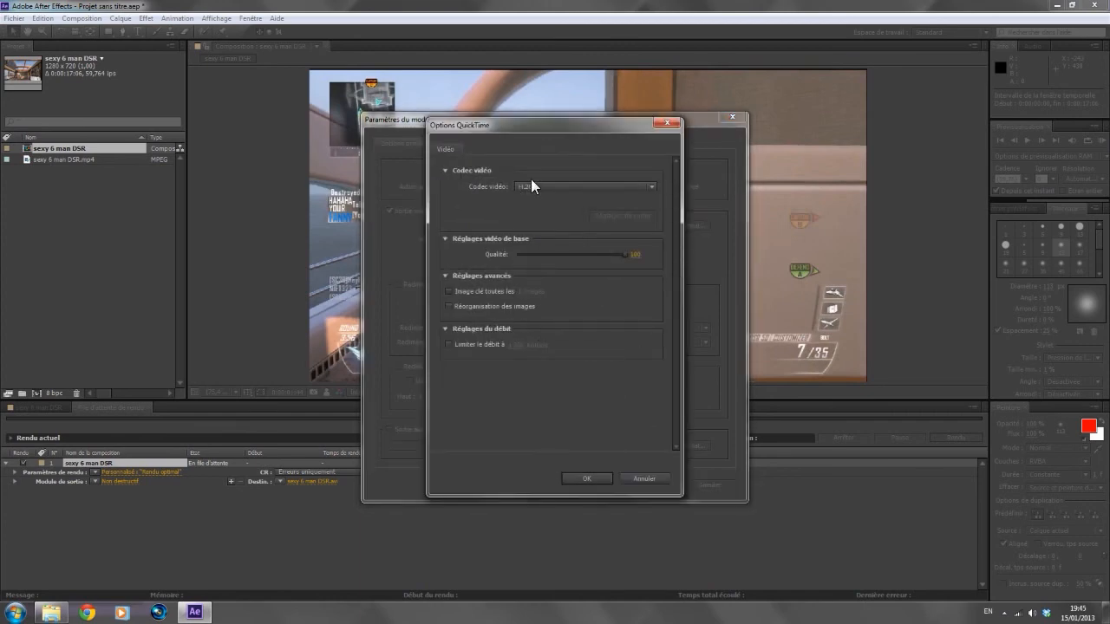
click(533, 187)
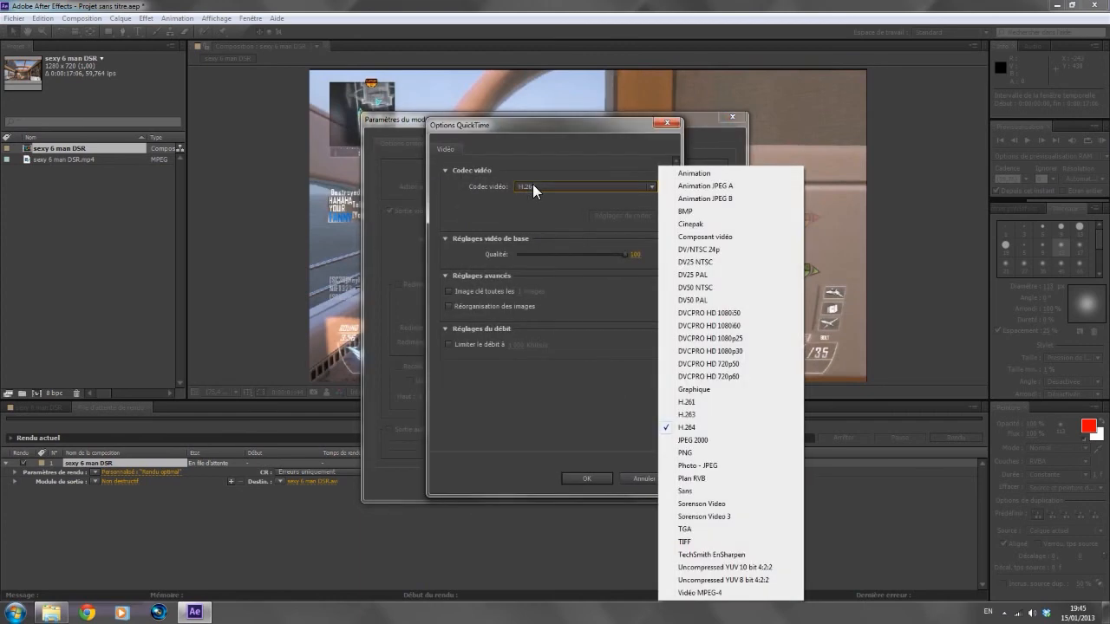
click(705, 429)
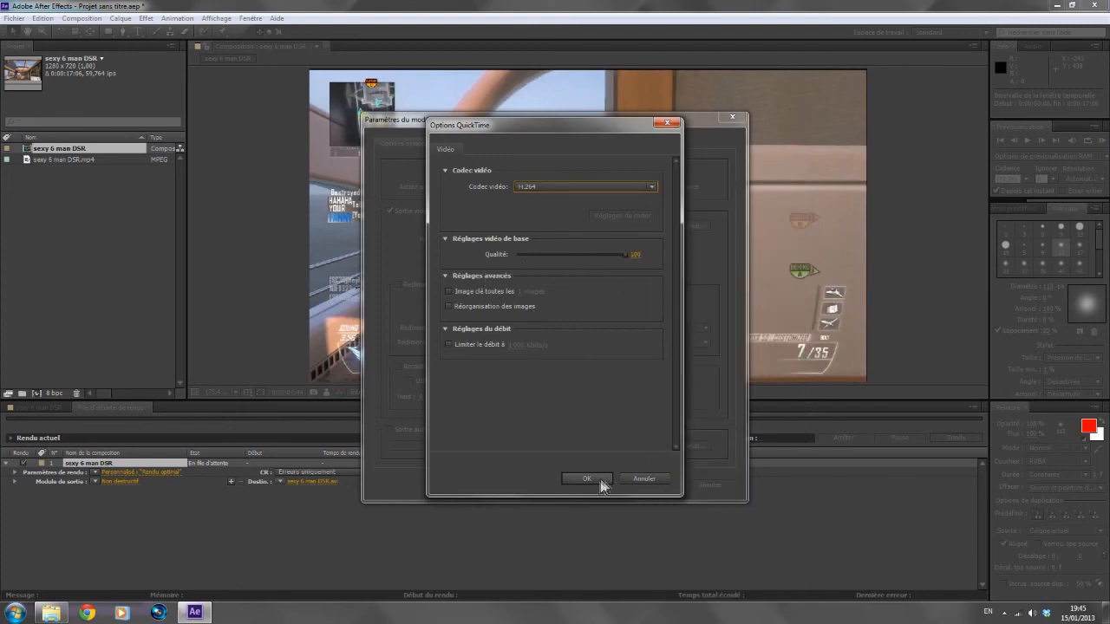
click(605, 482)
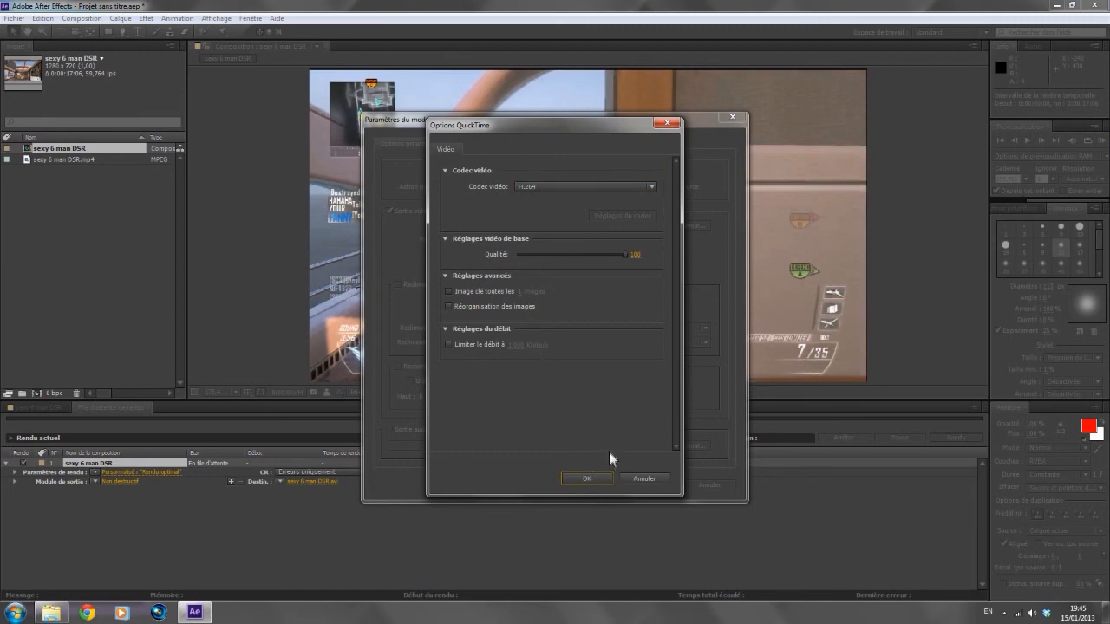
click(589, 475)
Confirm the output module settings with Sortie audio disabled and open the render's output destination
click(399, 429)
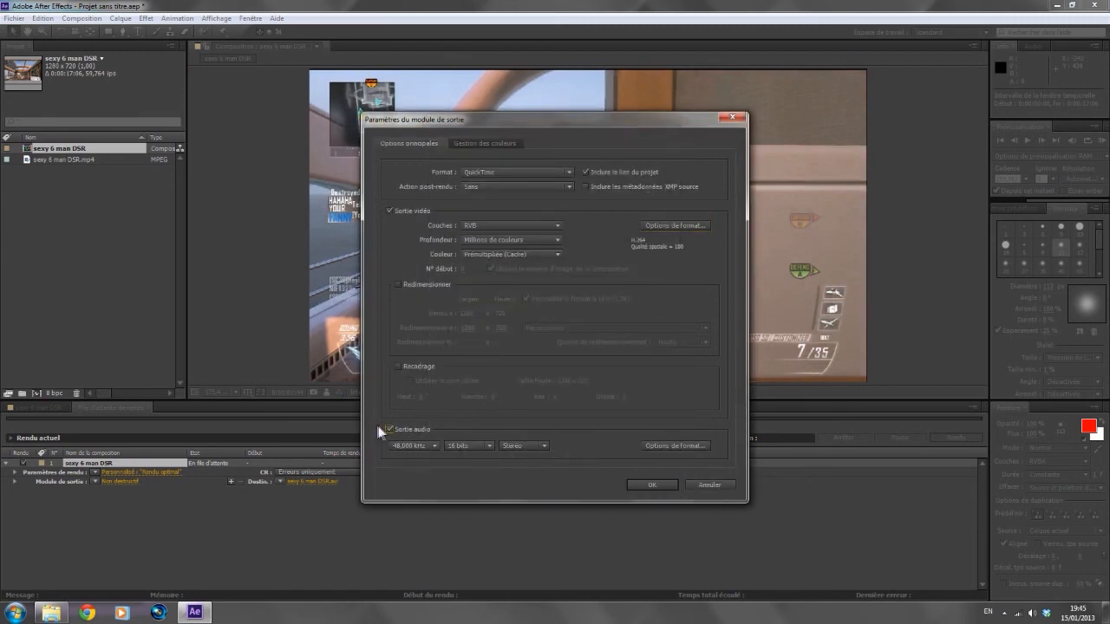
click(387, 429)
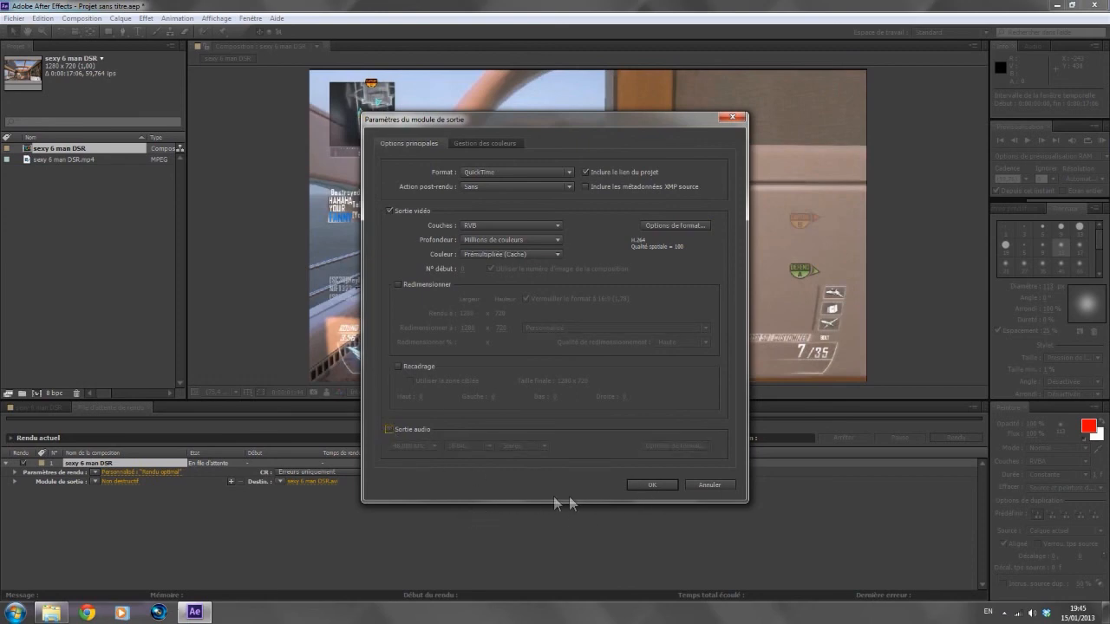
click(672, 484)
click(314, 482)
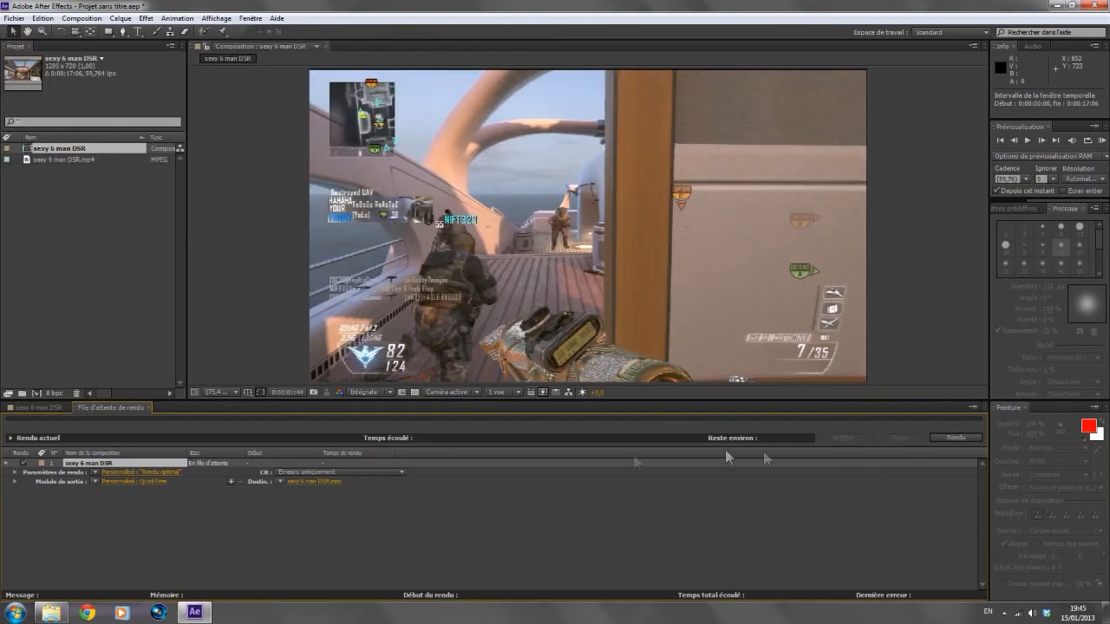
Return to the composition's timeline and scrub through the work area, stopping at 0:00:01:58
click(36, 408)
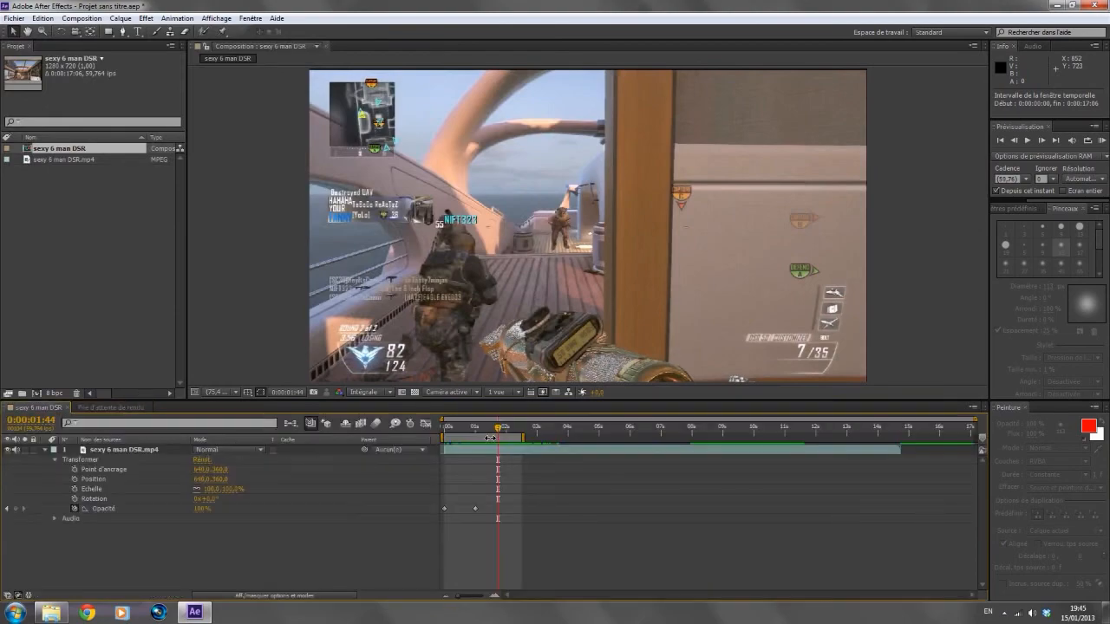
drag(502, 427, 500, 456)
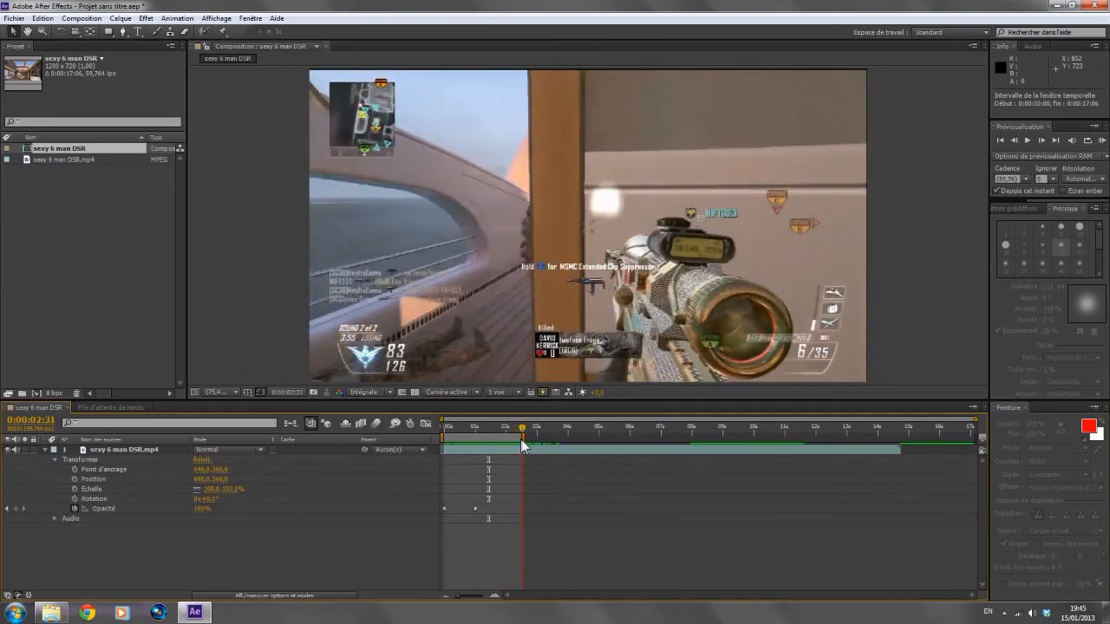
drag(511, 437, 470, 449)
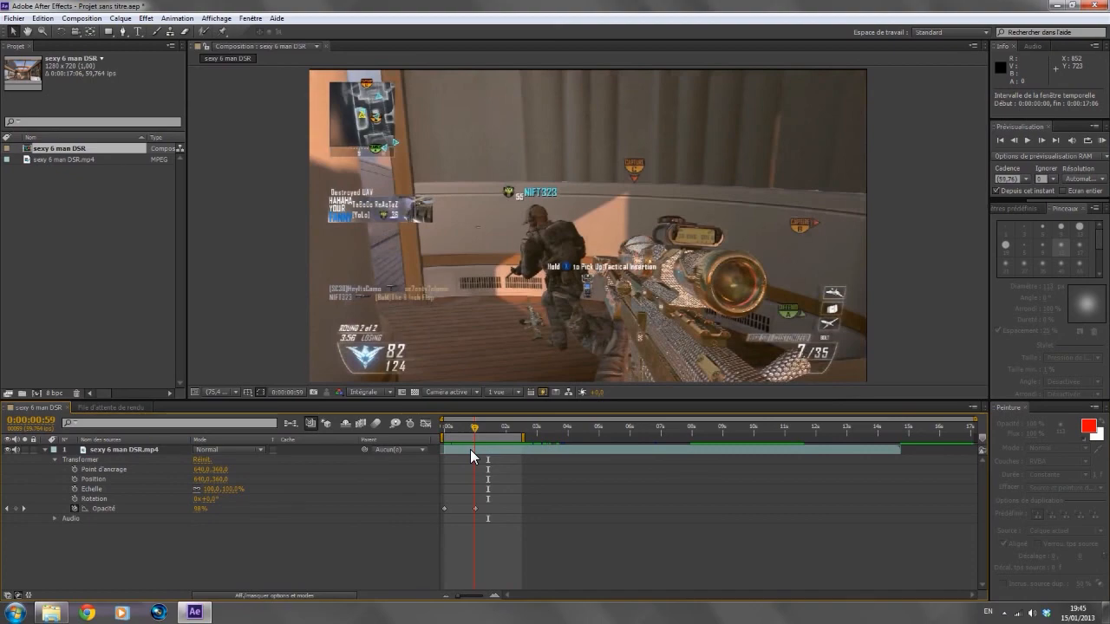
drag(470, 449, 501, 480)
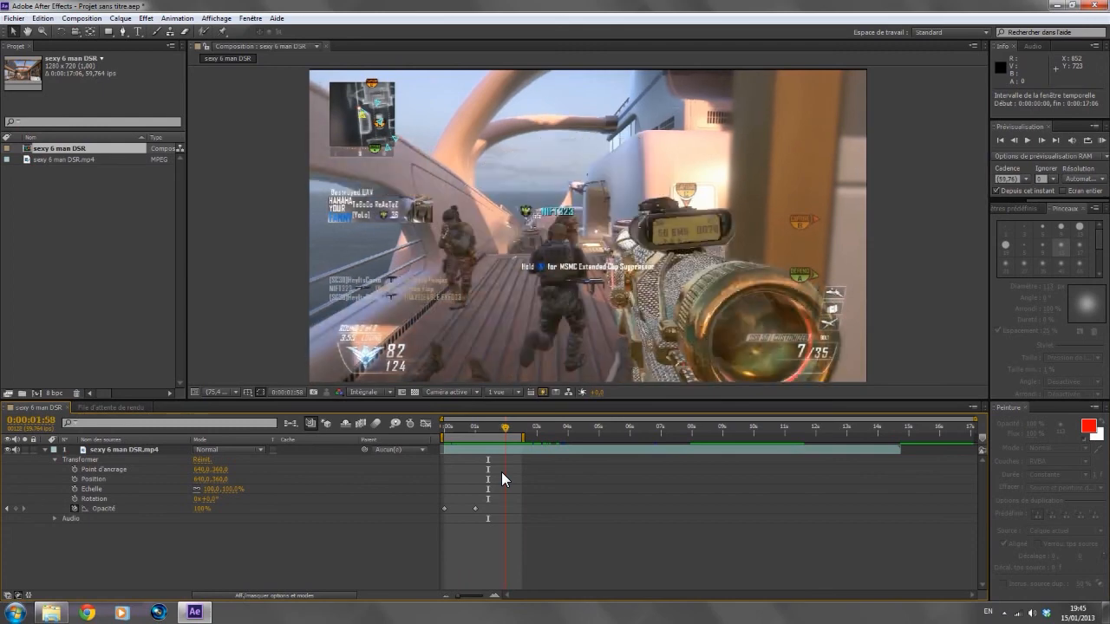